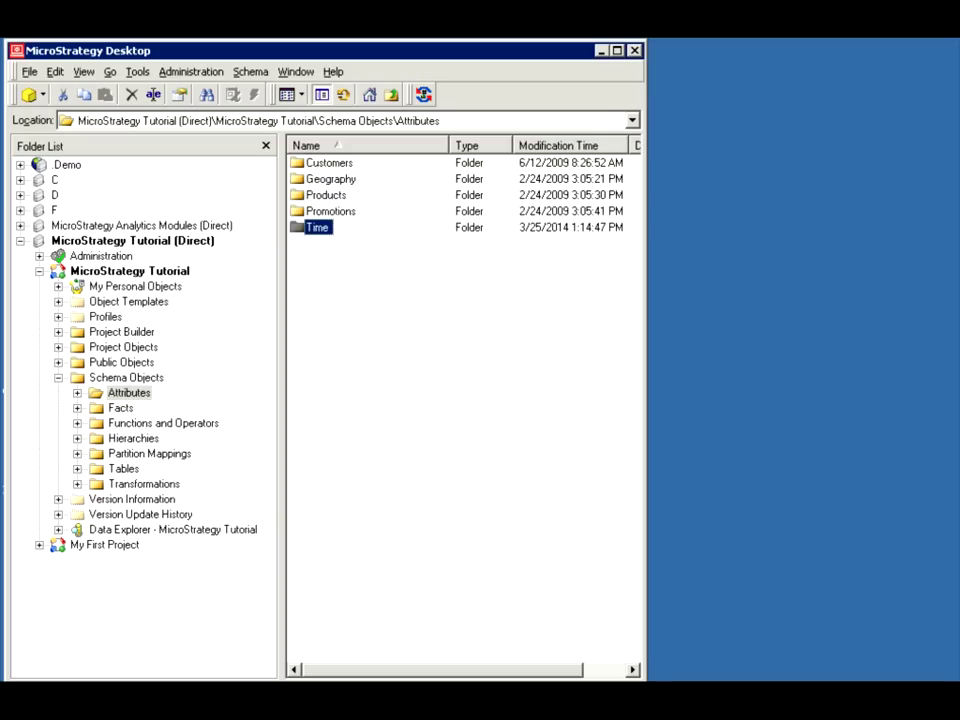
Deselect Time in the Attributes folder and bring up the folder's context menu.
left_click(333, 304)
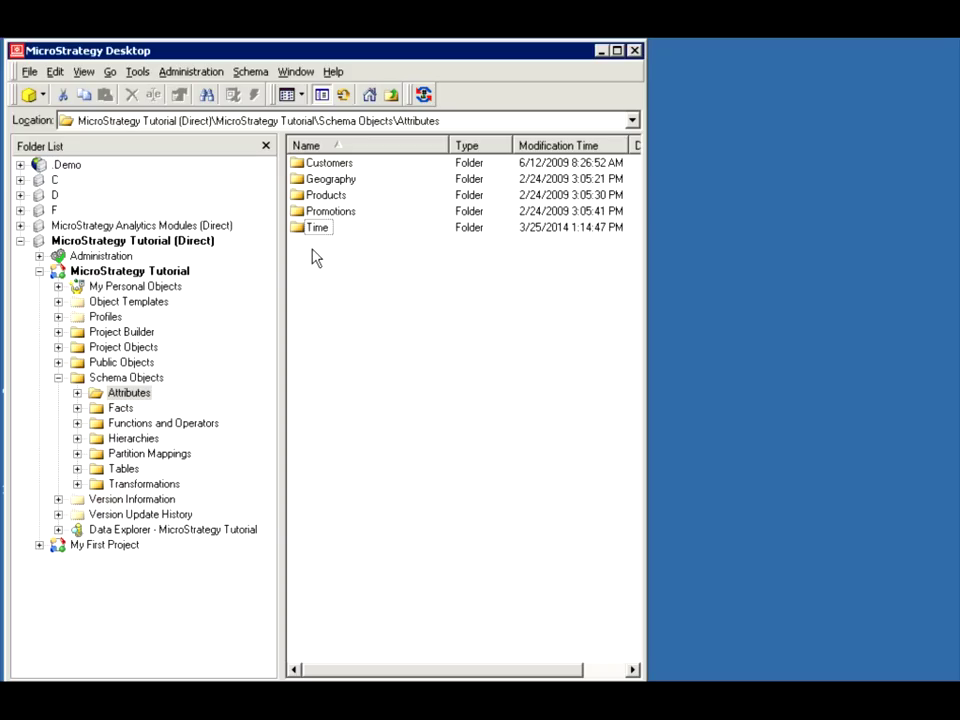
right_click(313, 258)
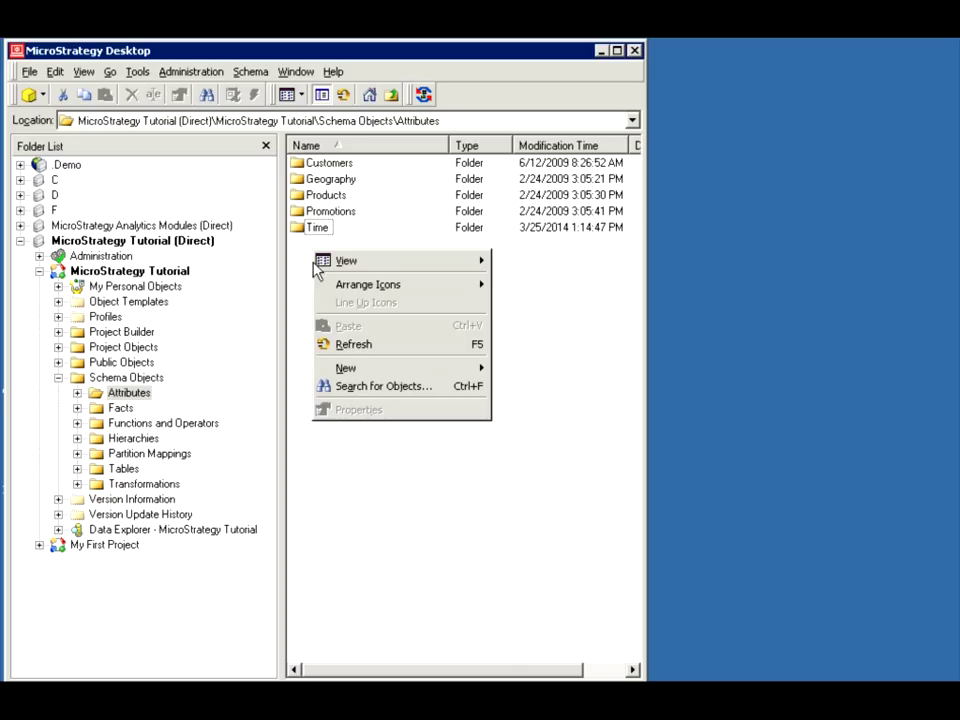
Start a new transformation with Year as its member attribute.
mouse_move(413, 372)
key("Right")
key("Down")
key("Down")
key("Down")
key("Down")
key("Down")
key("Down")
key("Down")
key("Down")
key("Down")
key("Down")
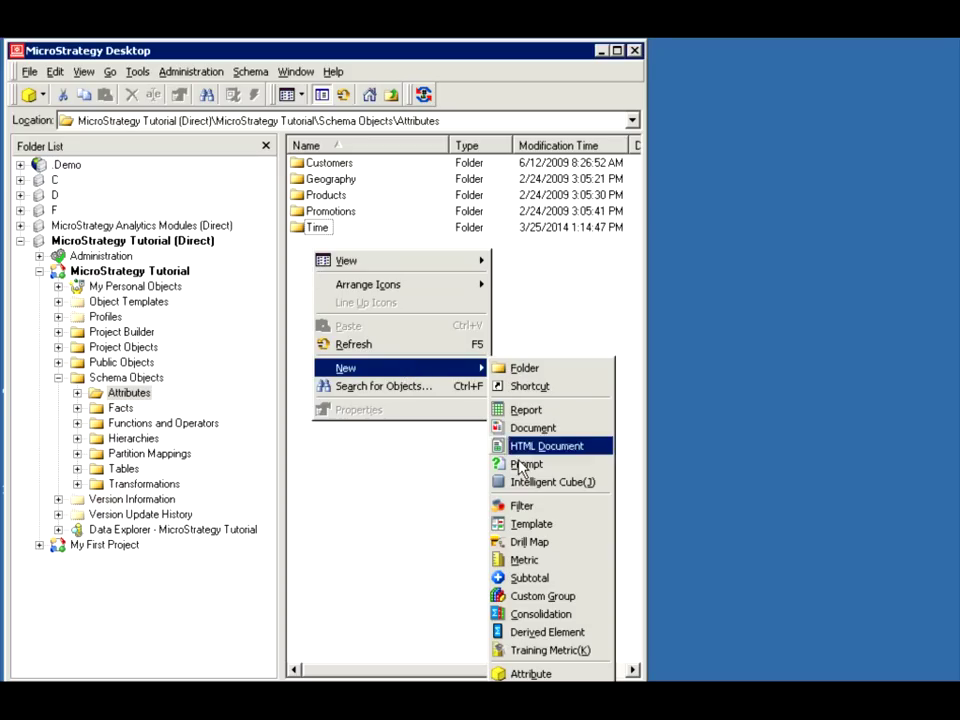
key("Return")
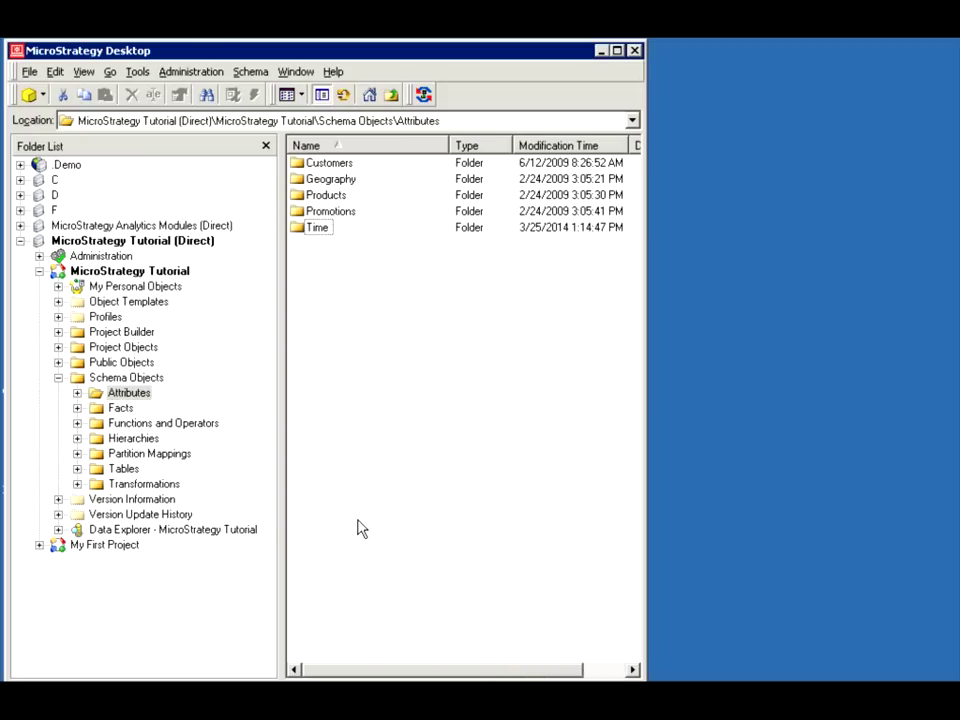
right_click(362, 529)
mouse_move(480, 641)
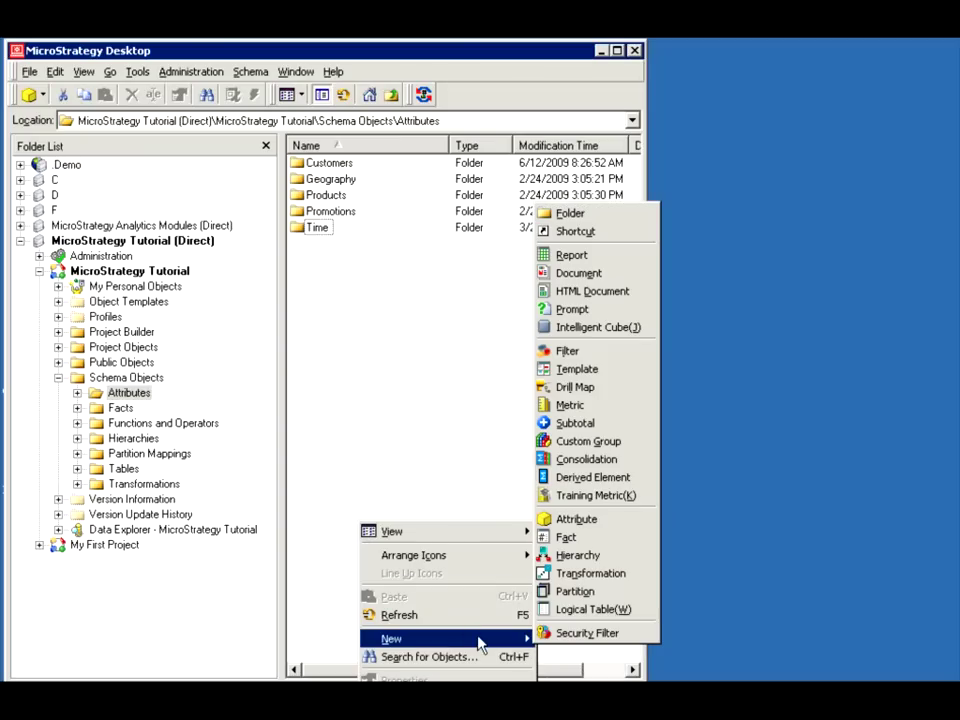
left_click(589, 574)
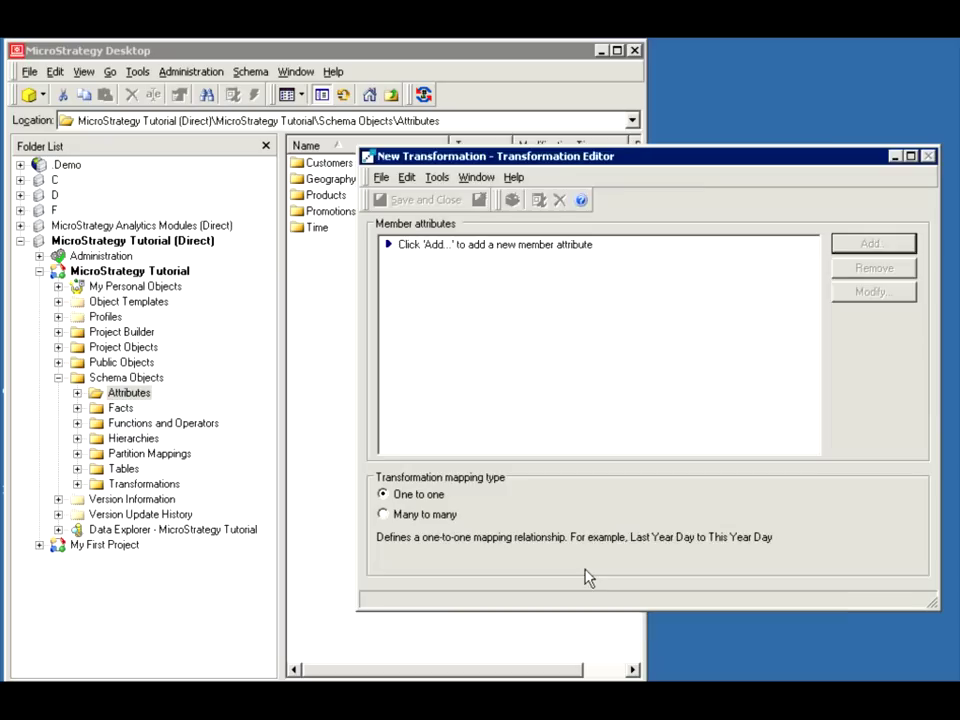
double_click(480, 251)
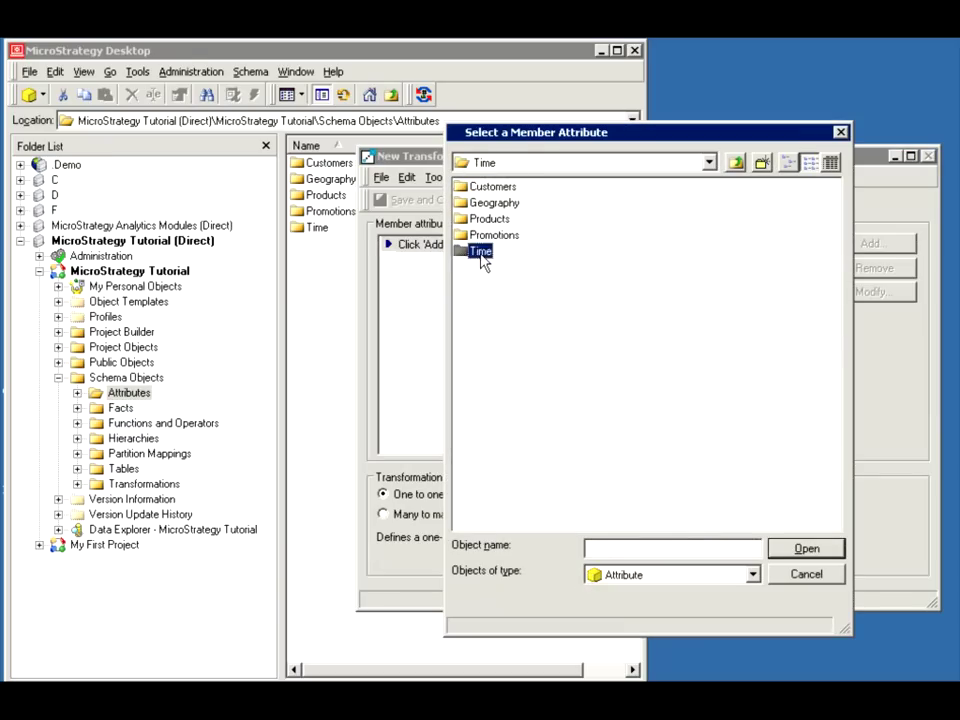
left_click(481, 252)
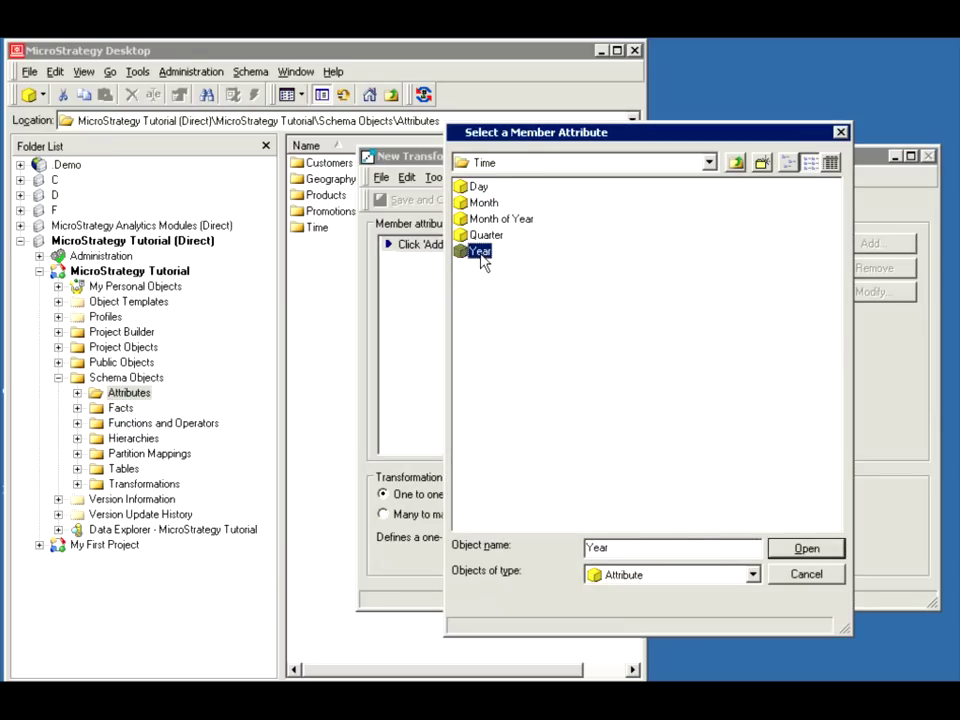
left_click(790, 554)
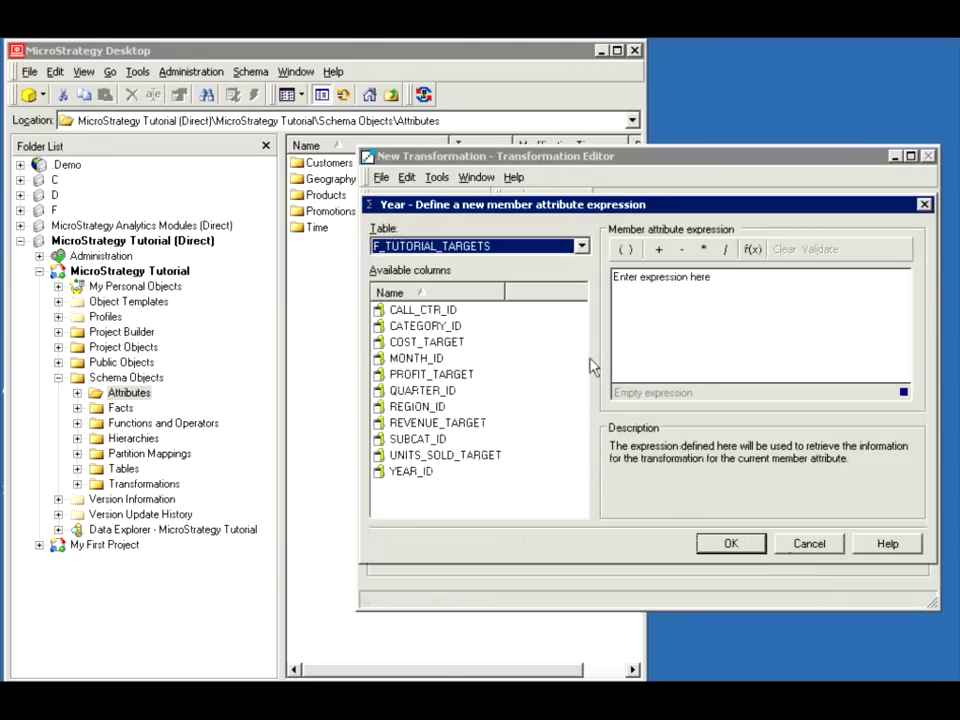
Map Year to the expression YEAR_ID - 1 from the LU_YEAR table.
left_click(484, 246)
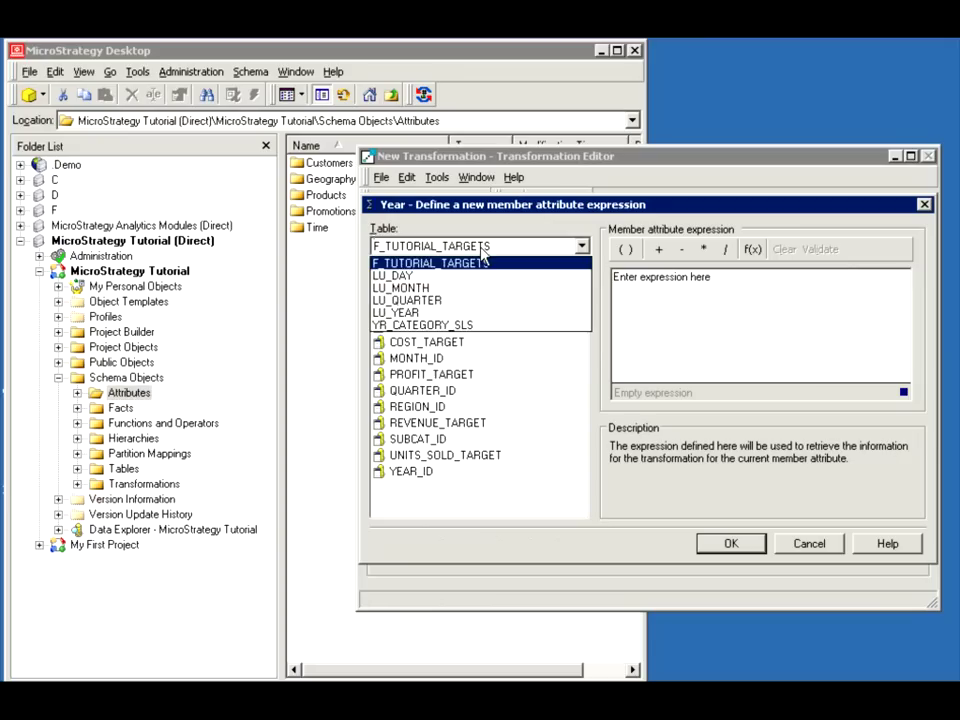
left_click(433, 316)
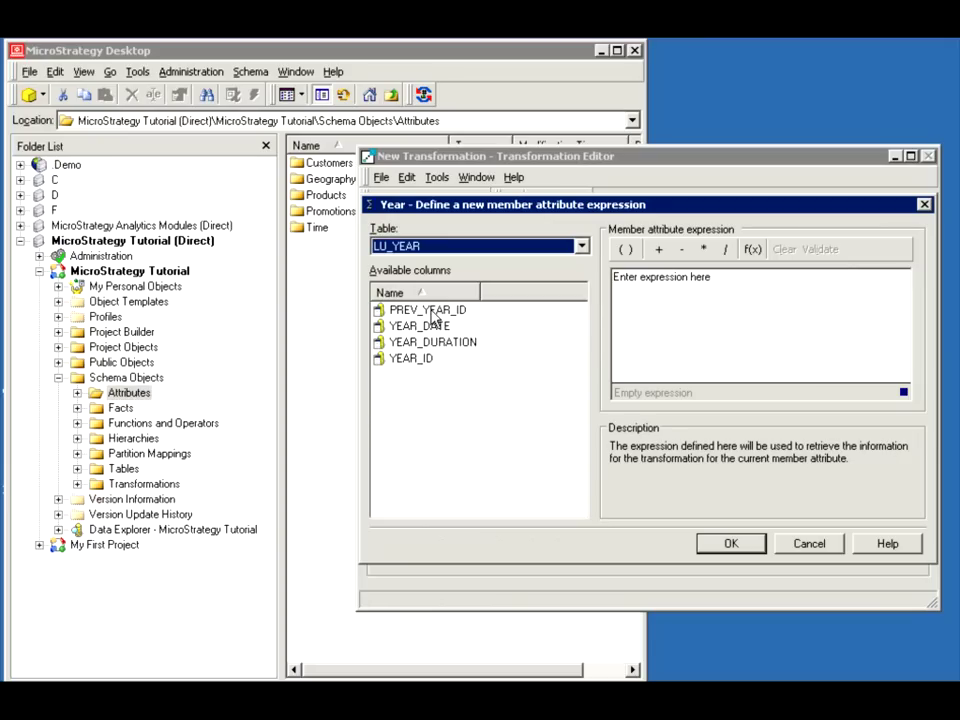
double_click(409, 360)
left_click(686, 317)
type("-1")
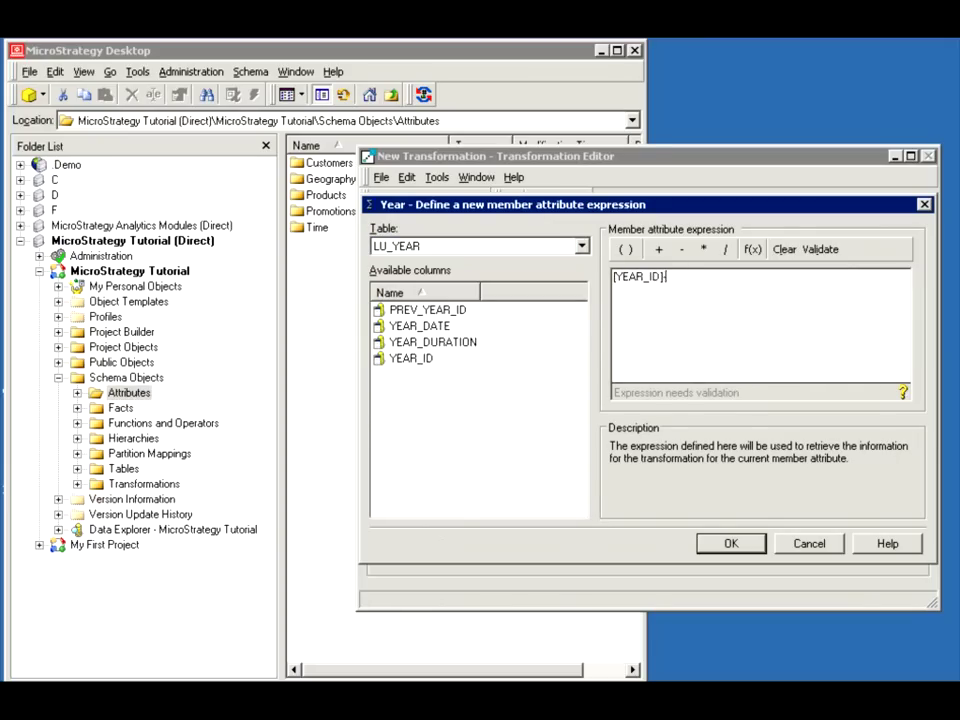
key("BackSpace")
key("BackSpace")
type("-2")
key("BackSpace")
key("BackSpace")
type("-1")
left_click(731, 542)
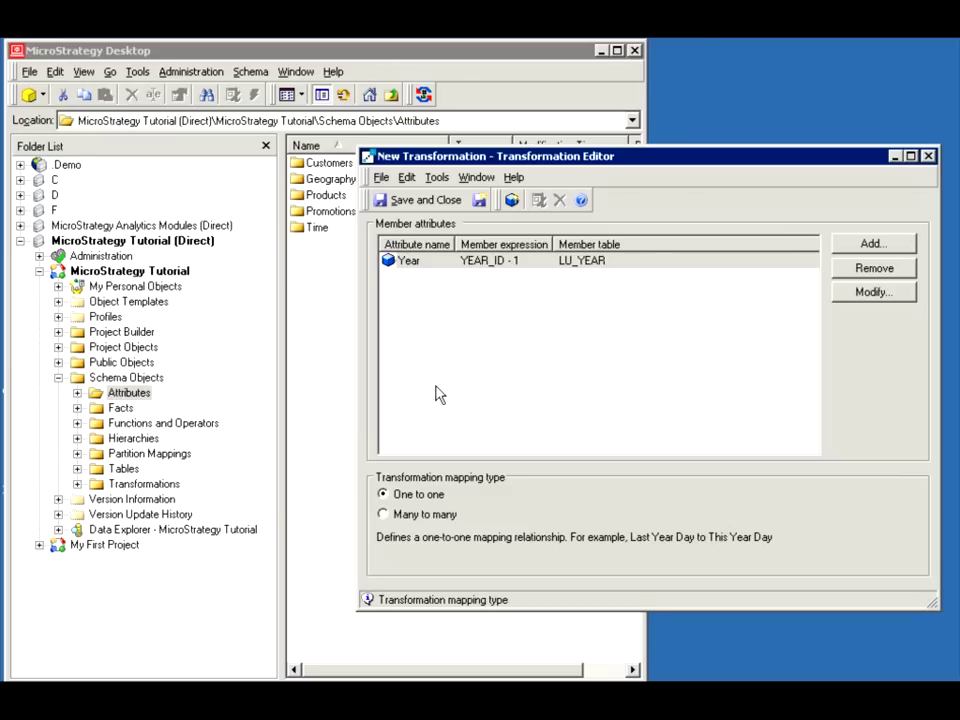
Save and close the transformation as 'LY Trans'.
left_click(404, 202)
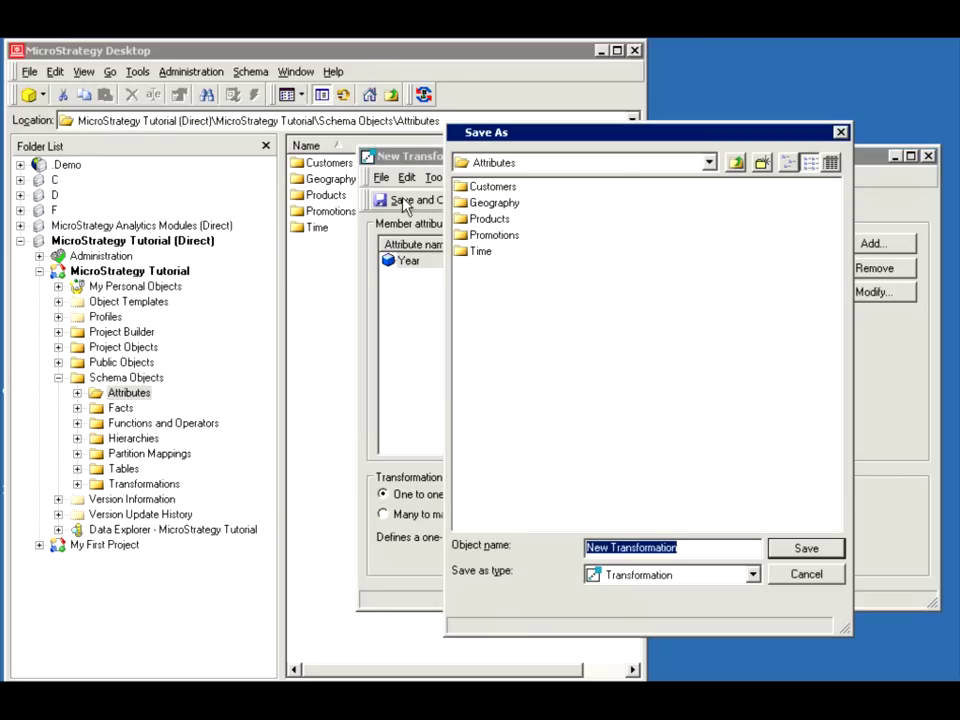
type("LY Tra")
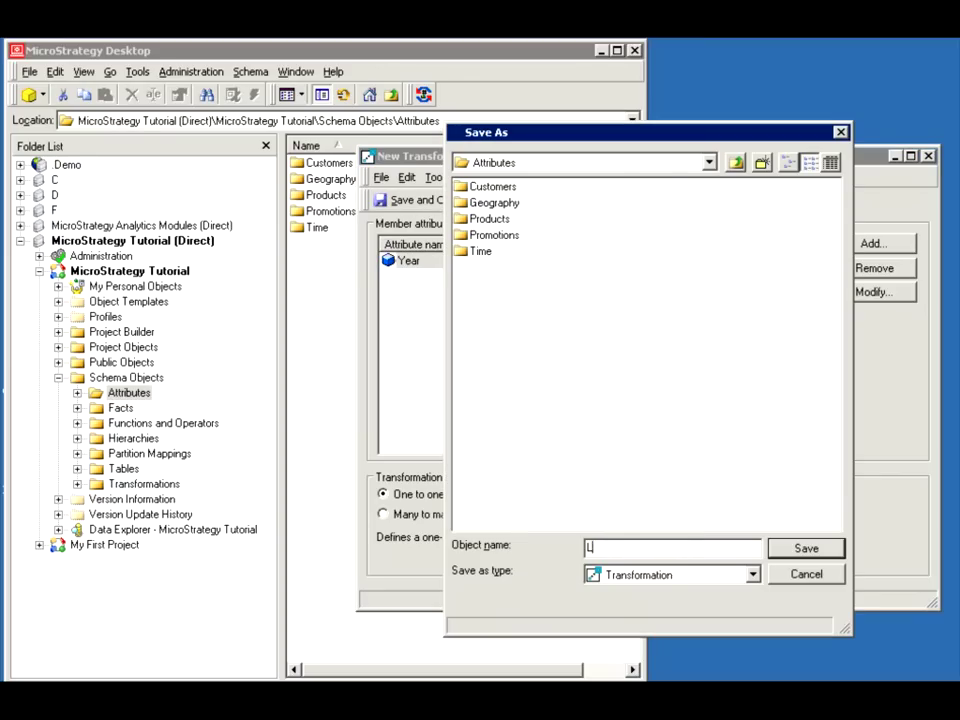
type("ns")
left_click(808, 549)
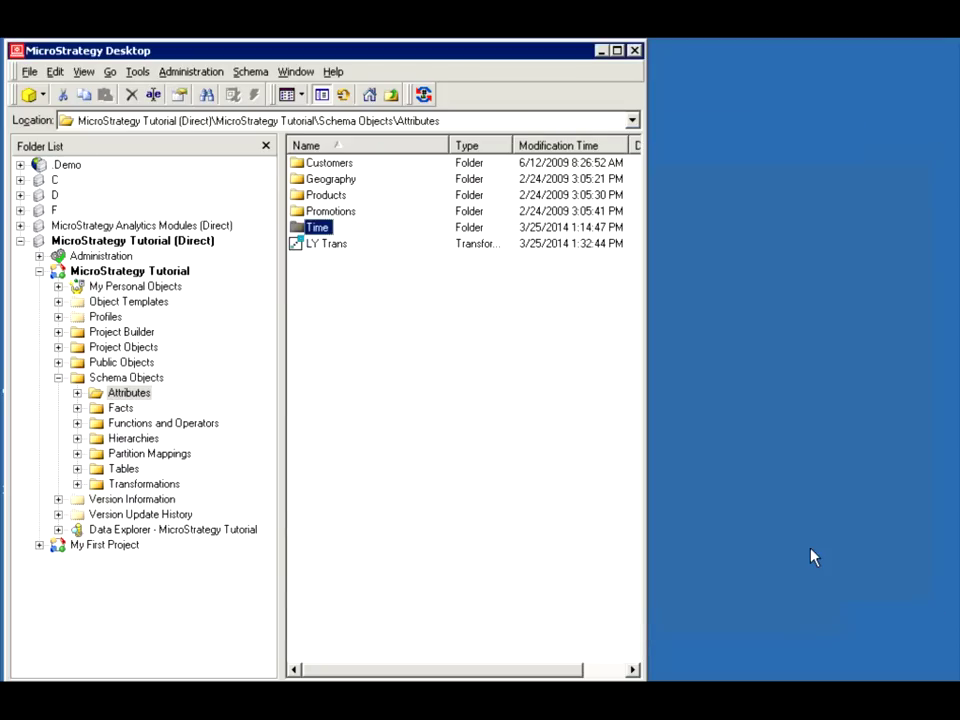
Start another new transformation with Month as its member attribute.
right_click(322, 305)
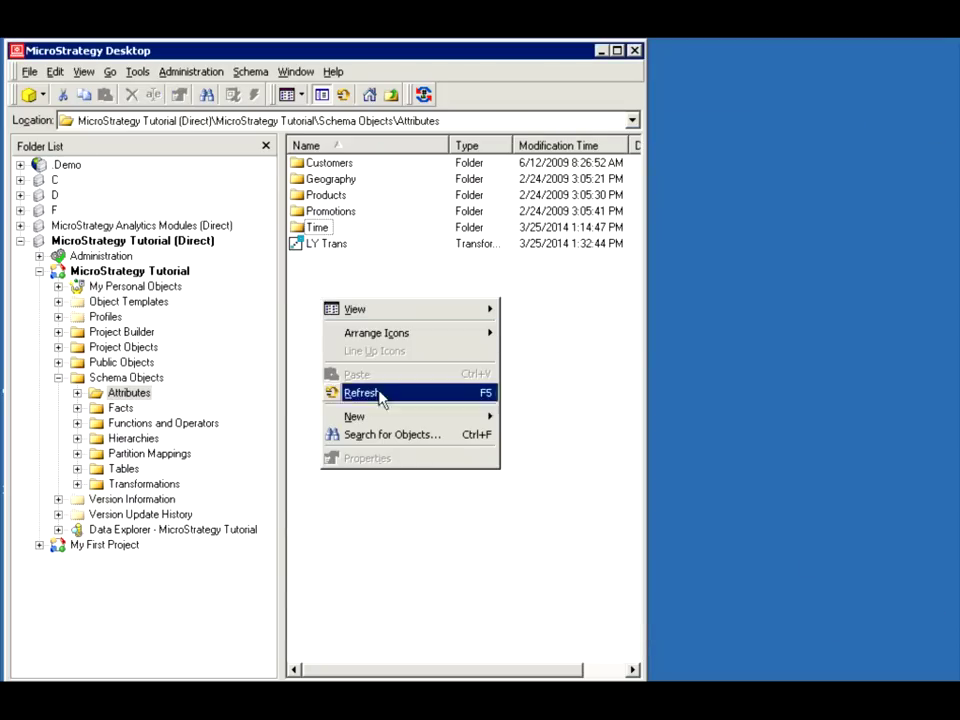
mouse_move(426, 418)
mouse_move(558, 408)
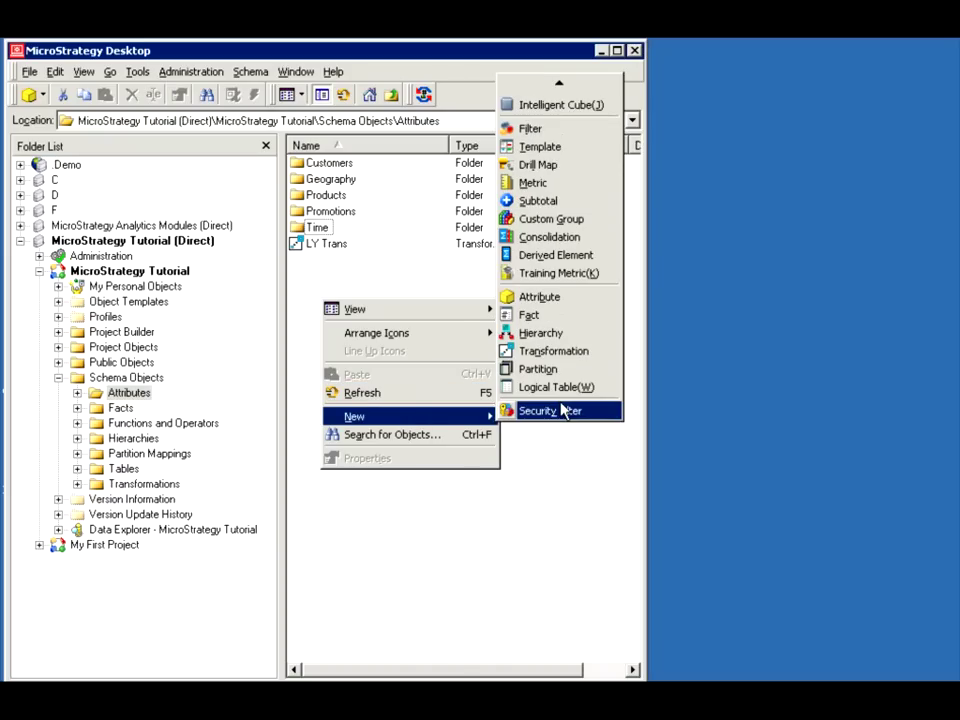
left_click(530, 318)
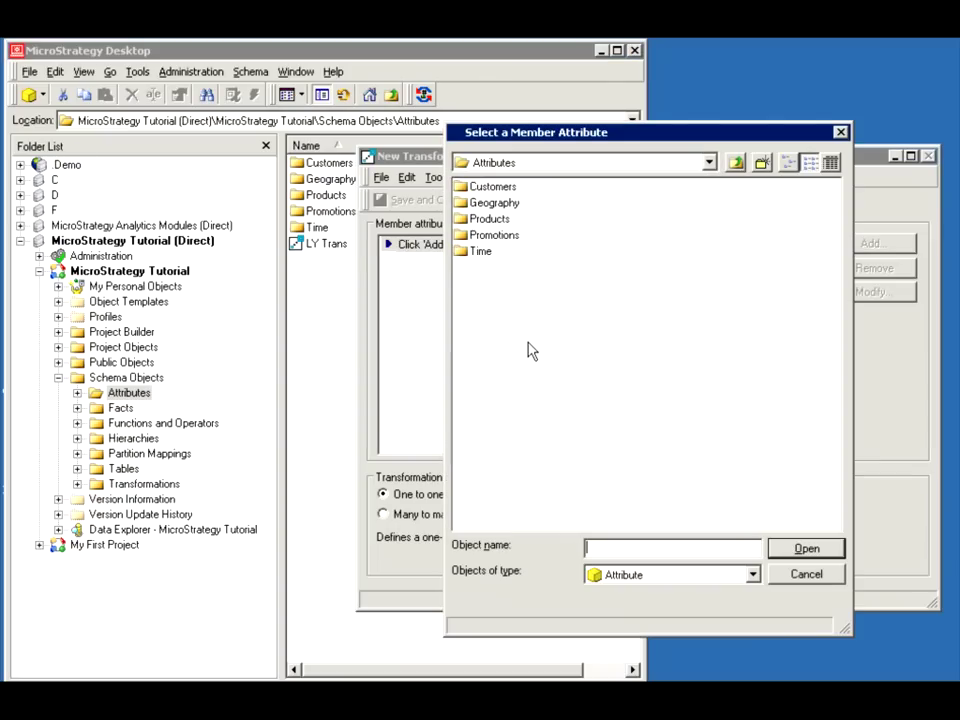
double_click(480, 251)
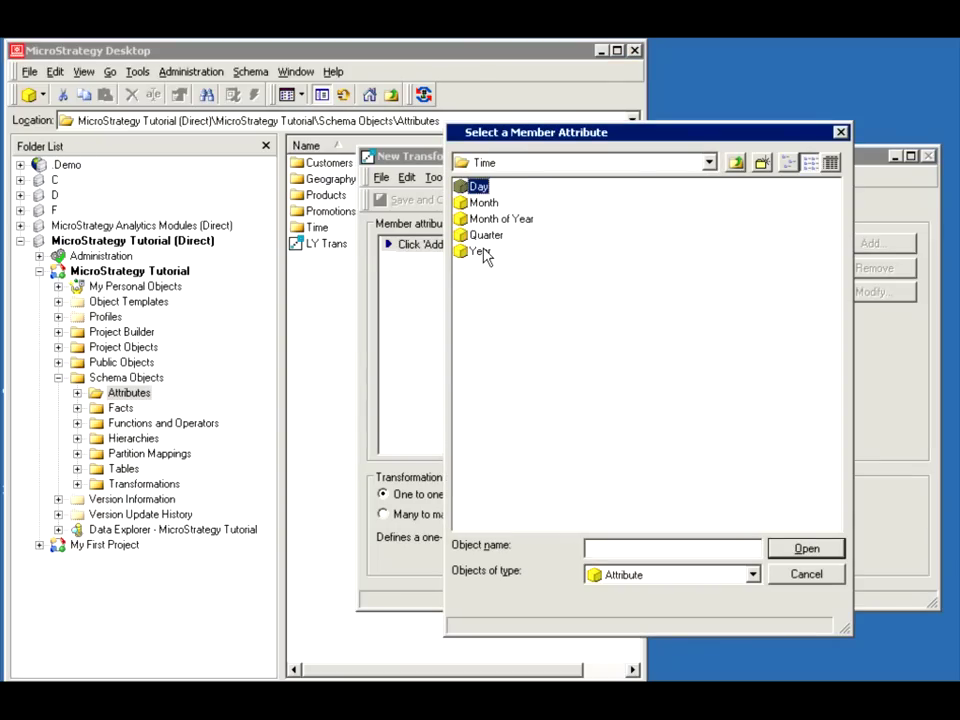
left_click(483, 203)
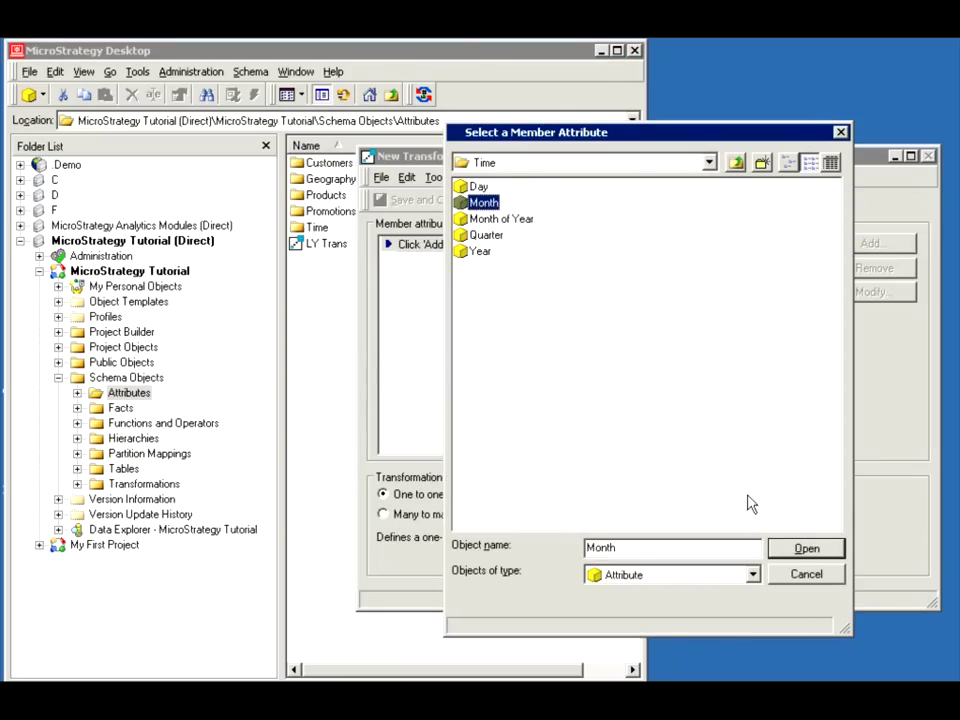
left_click(804, 549)
Map Month to PREV_MONTH_ID from the LU_MONTH table.
left_click(450, 248)
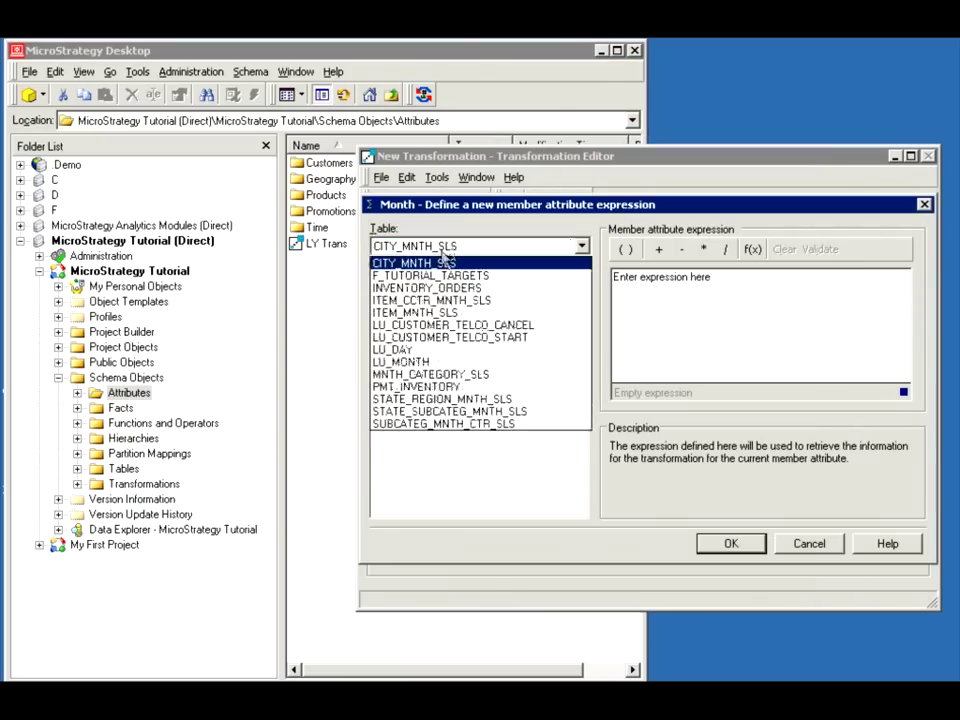
left_click(413, 362)
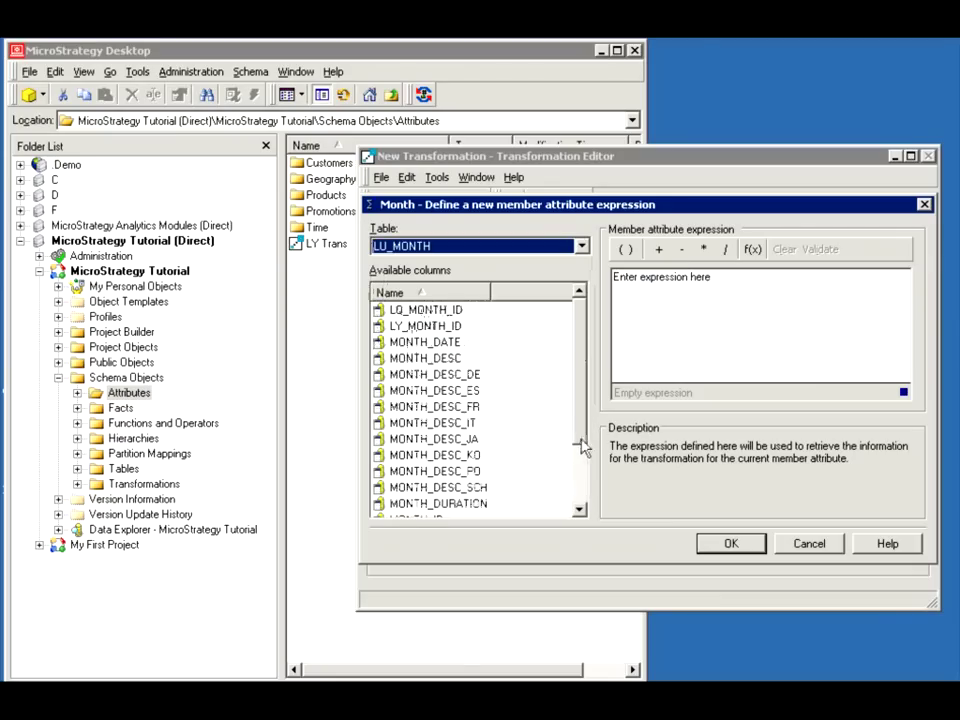
scroll(580, 465, "down", 1)
scroll(580, 465, "down", 2)
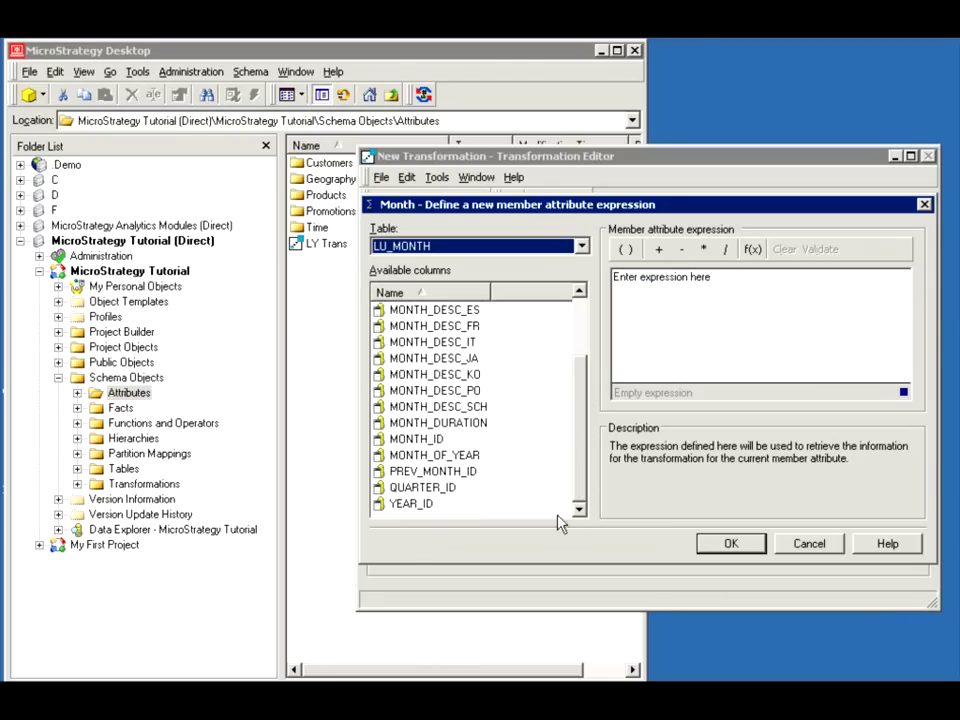
double_click(443, 473)
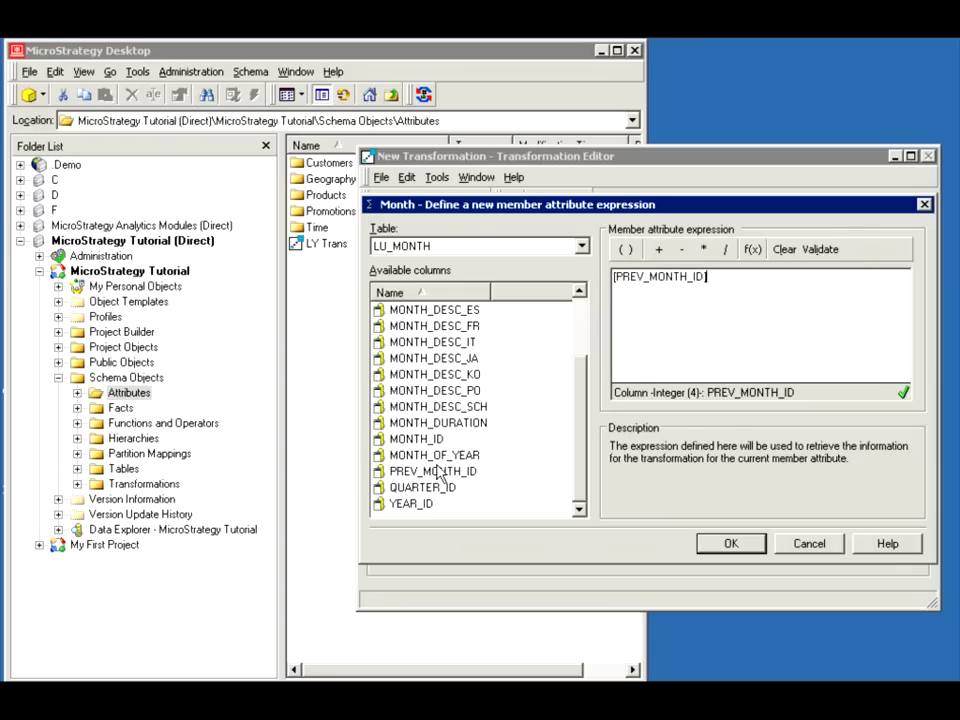
left_click(722, 544)
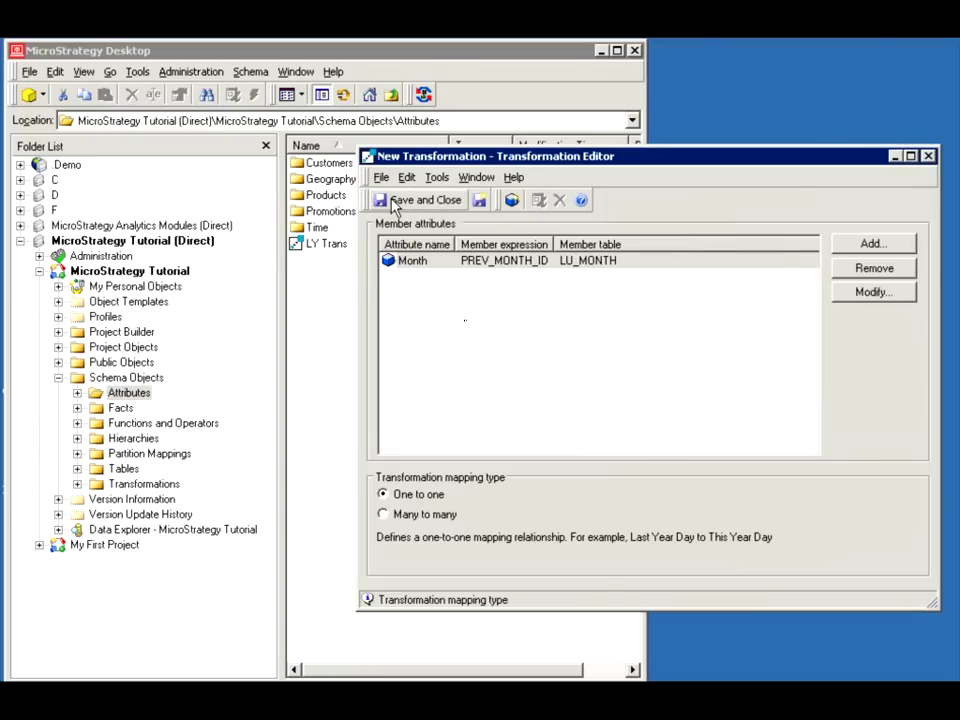
Save and close the transformation as 'LM Trans'.
left_click(395, 201)
type("LY")
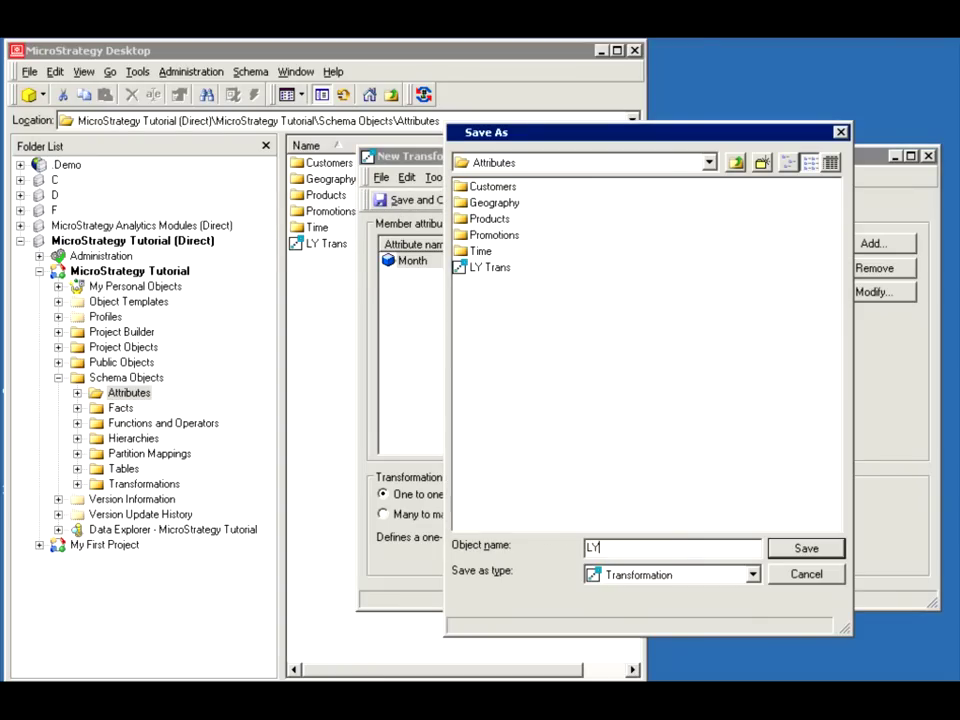
type(" Mth")
left_click_drag(641, 546, 559, 549)
type("LM Trans")
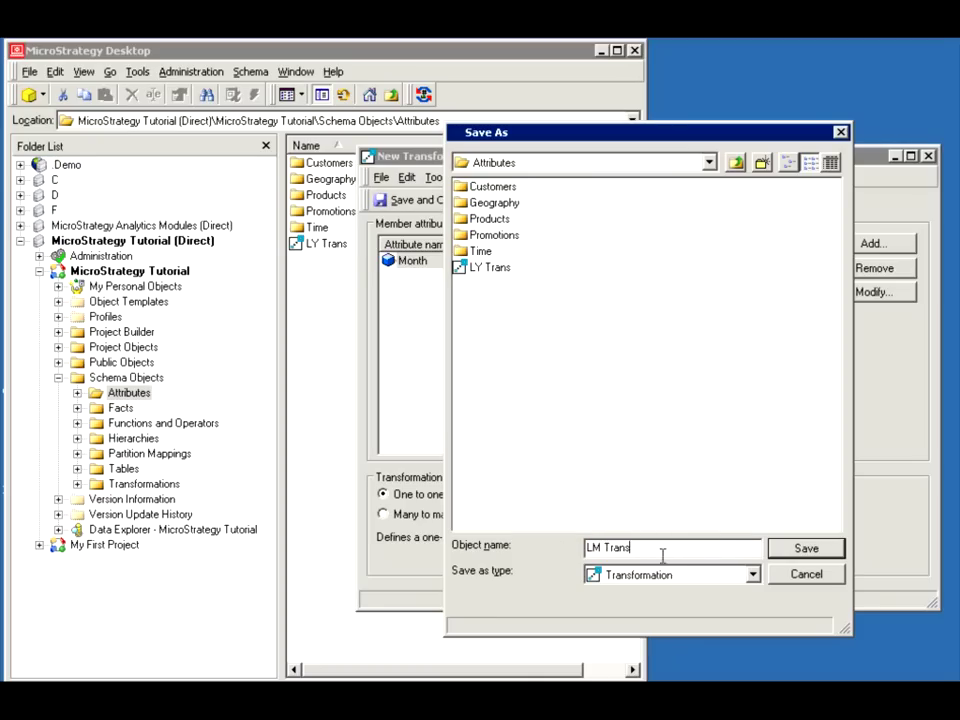
left_click(776, 553)
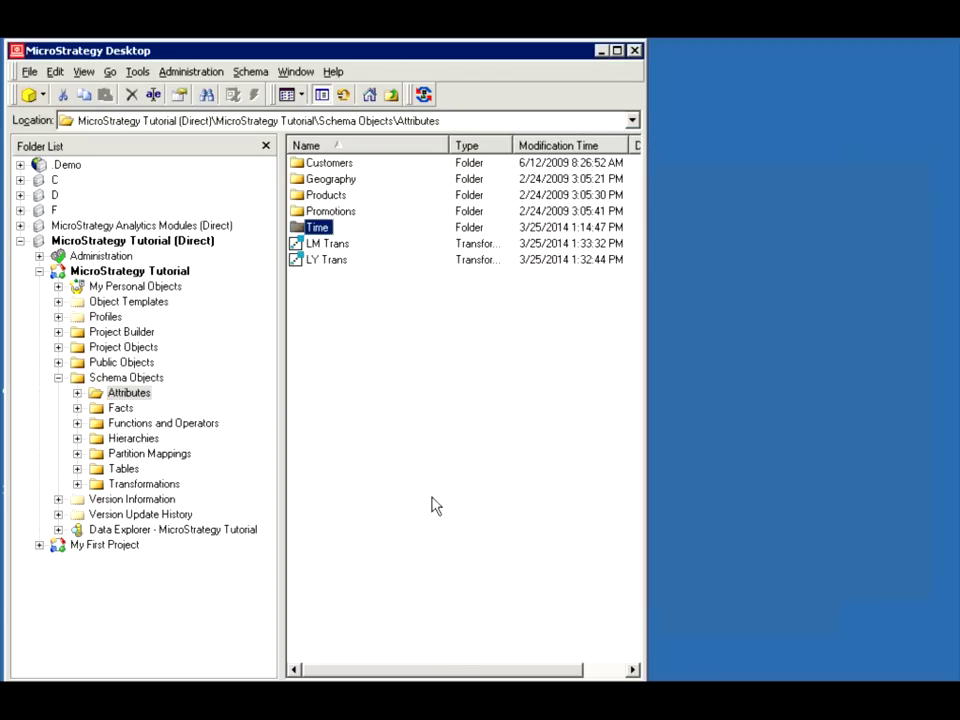
Update the project schema, including recalculation of the client object cache size.
left_click(304, 301)
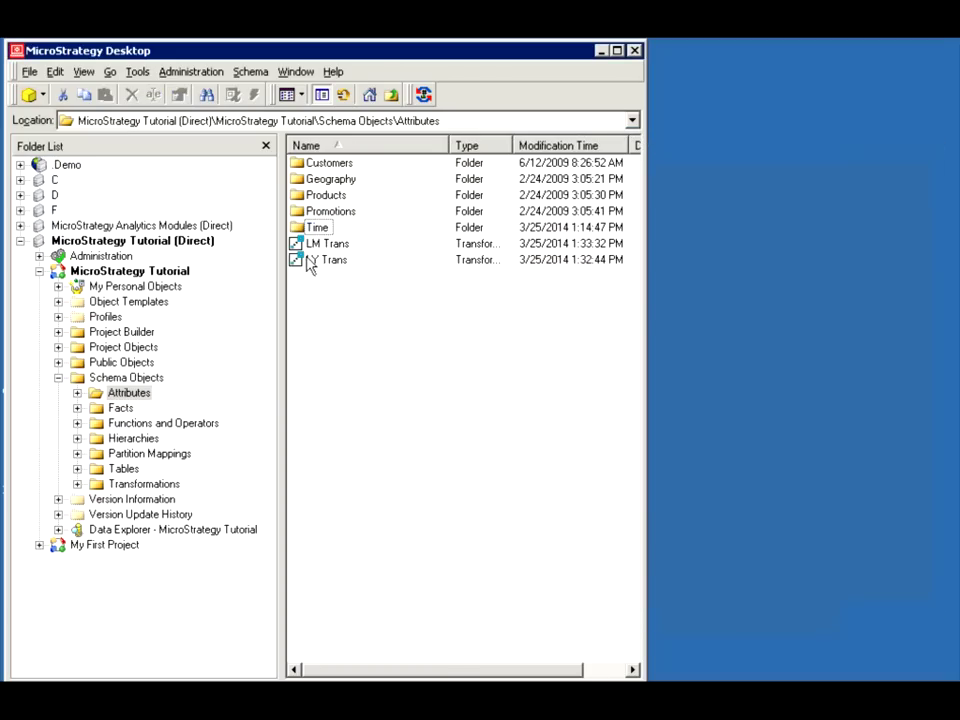
left_click(425, 95)
left_click(533, 418)
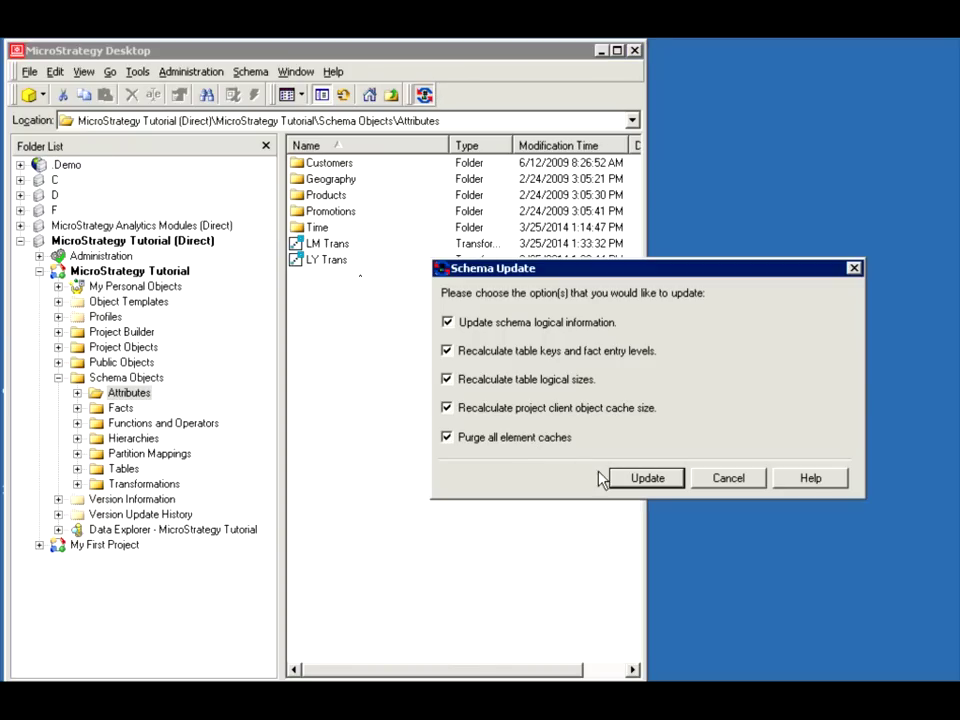
left_click(628, 480)
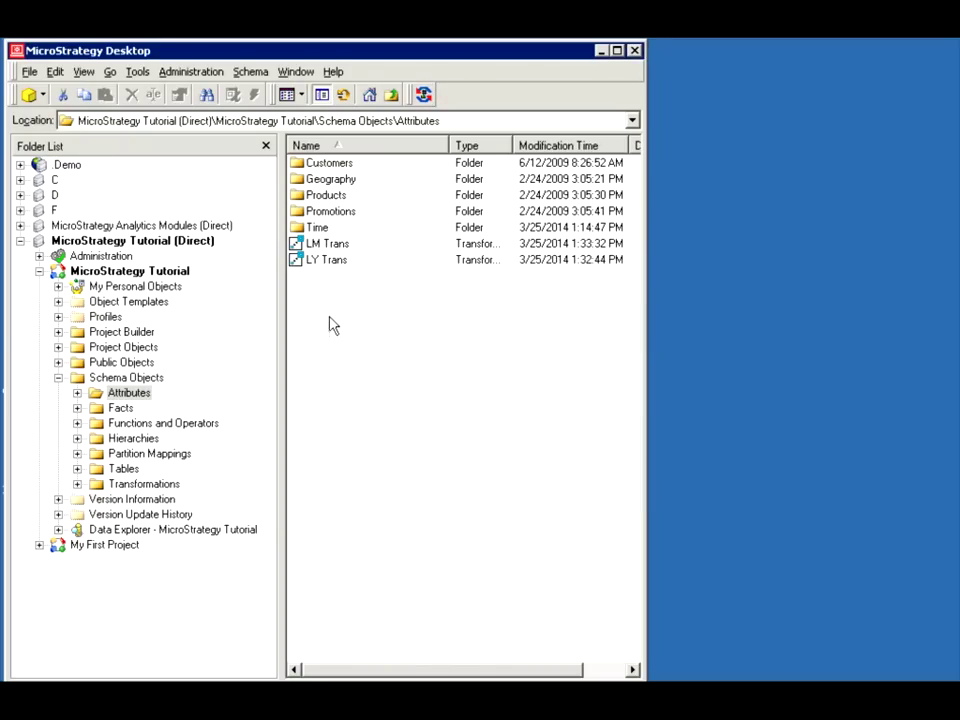
Create a new metric with the formula Sum(Revenue).
right_click(333, 323)
mouse_move(450, 434)
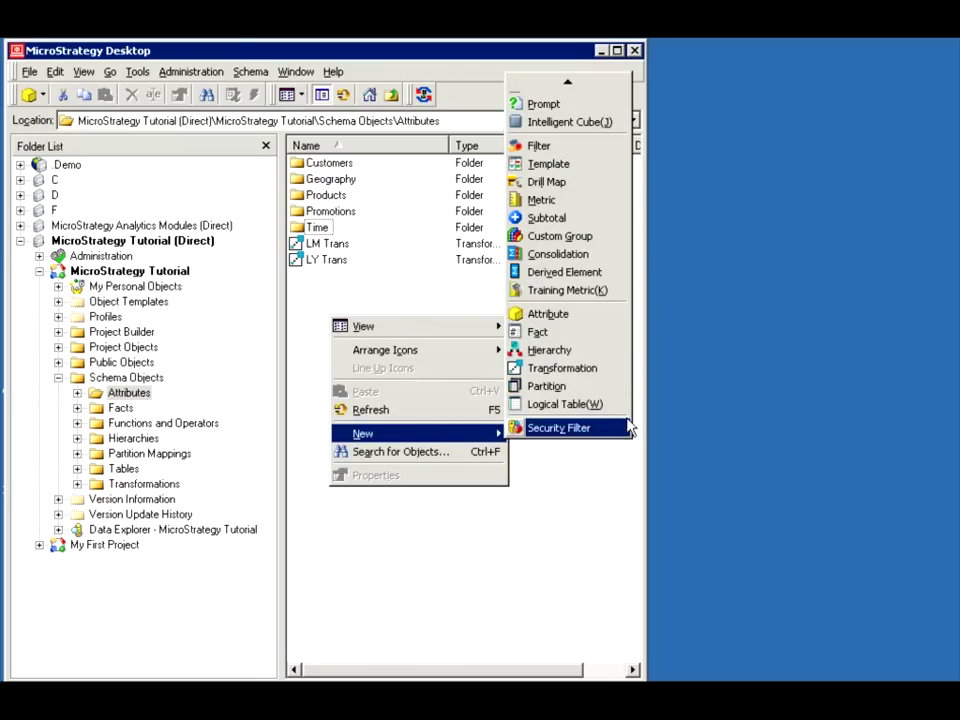
left_click(538, 200)
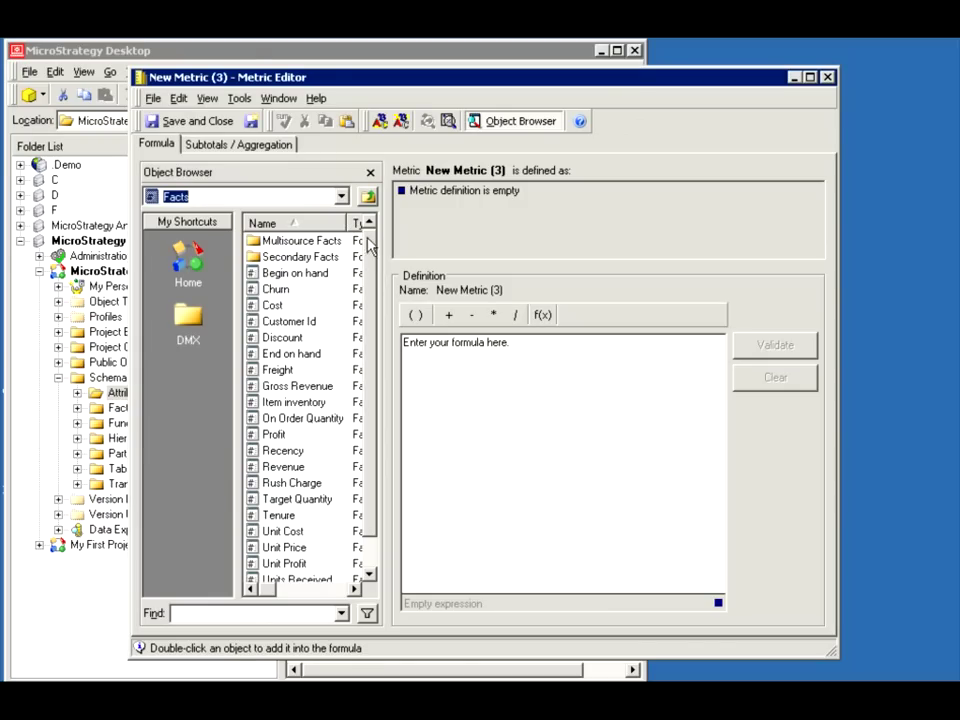
left_click(281, 467)
left_click_drag(281, 467, 471, 466)
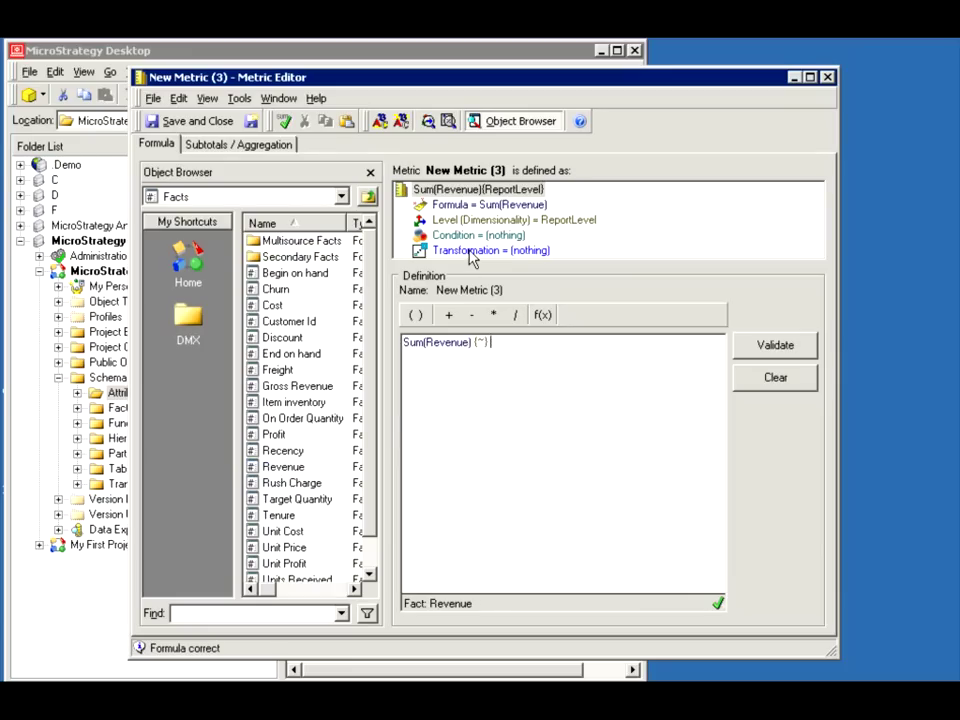
Apply the LY Trans transformation from Schema Objects > Attributes to the metric.
left_click(471, 254)
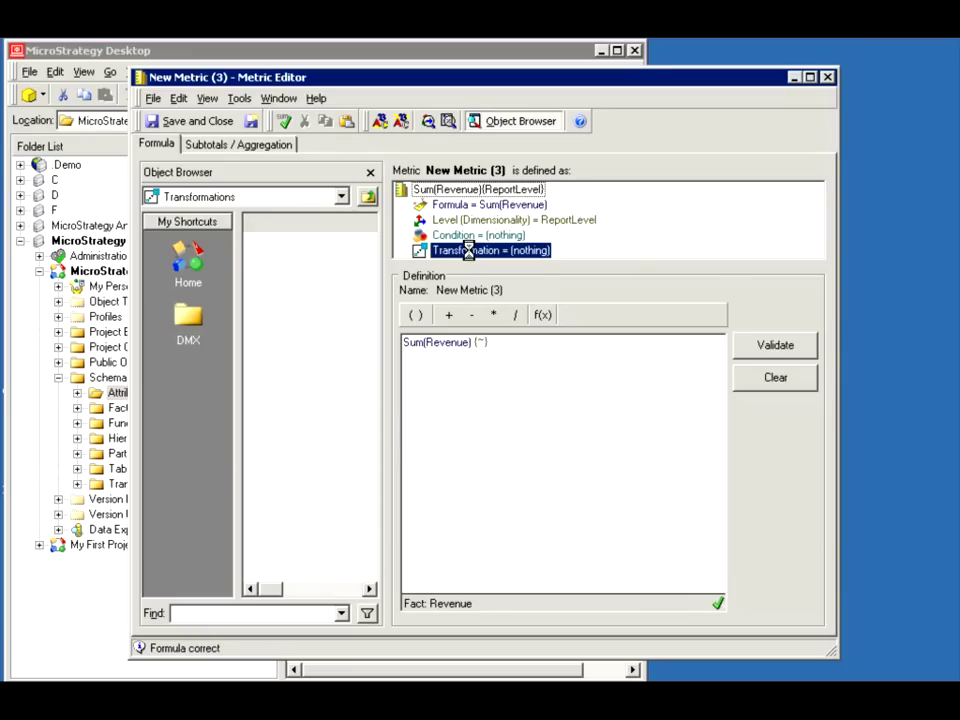
left_click(367, 198)
double_click(280, 337)
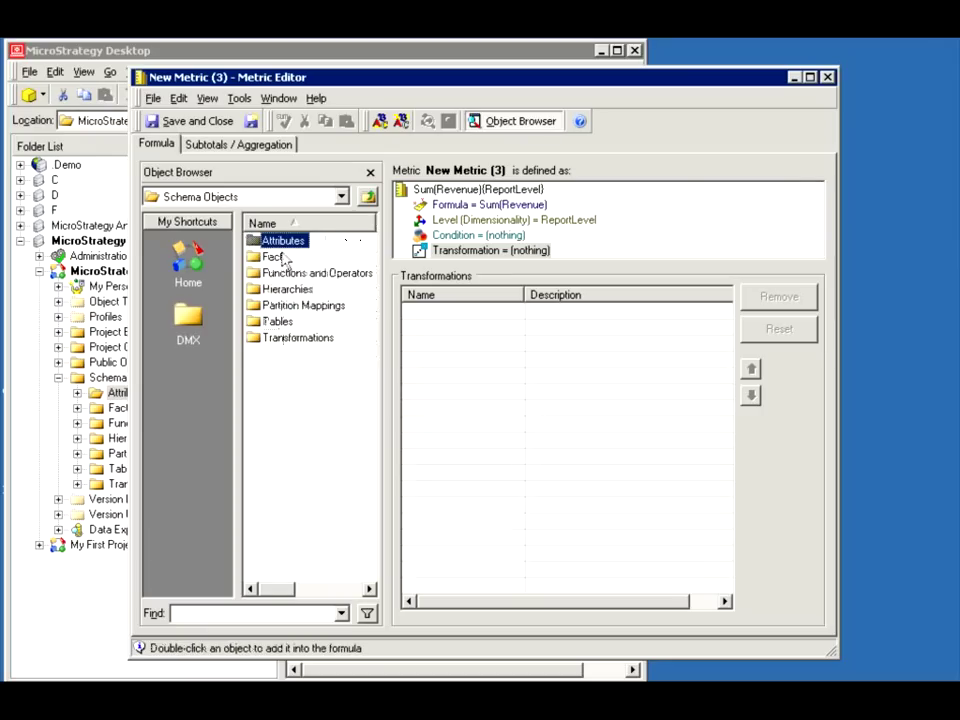
double_click(279, 240)
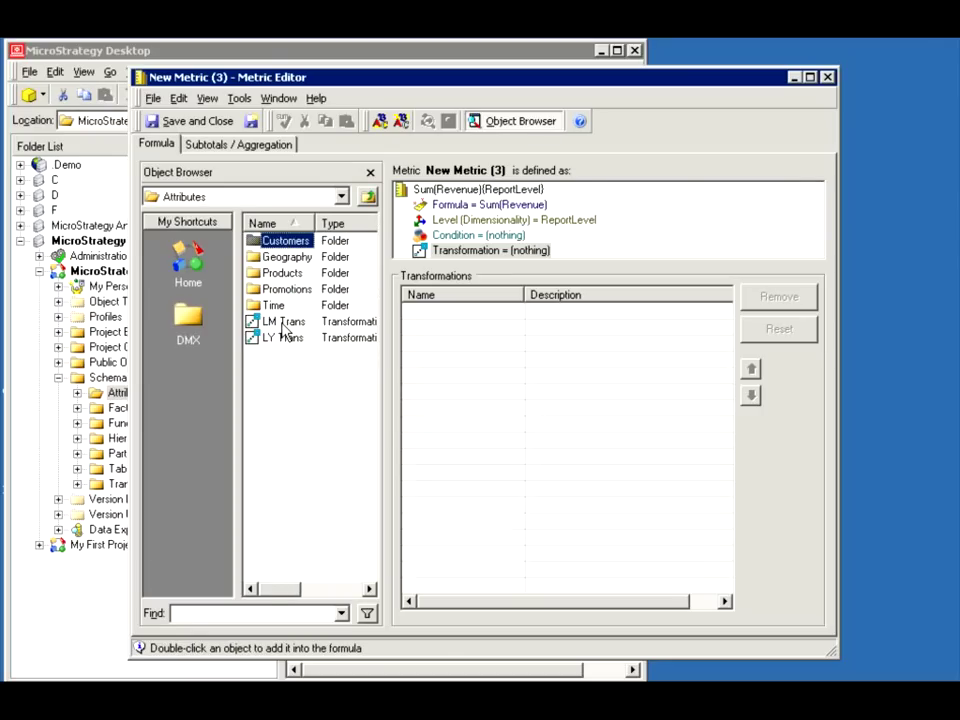
double_click(282, 338)
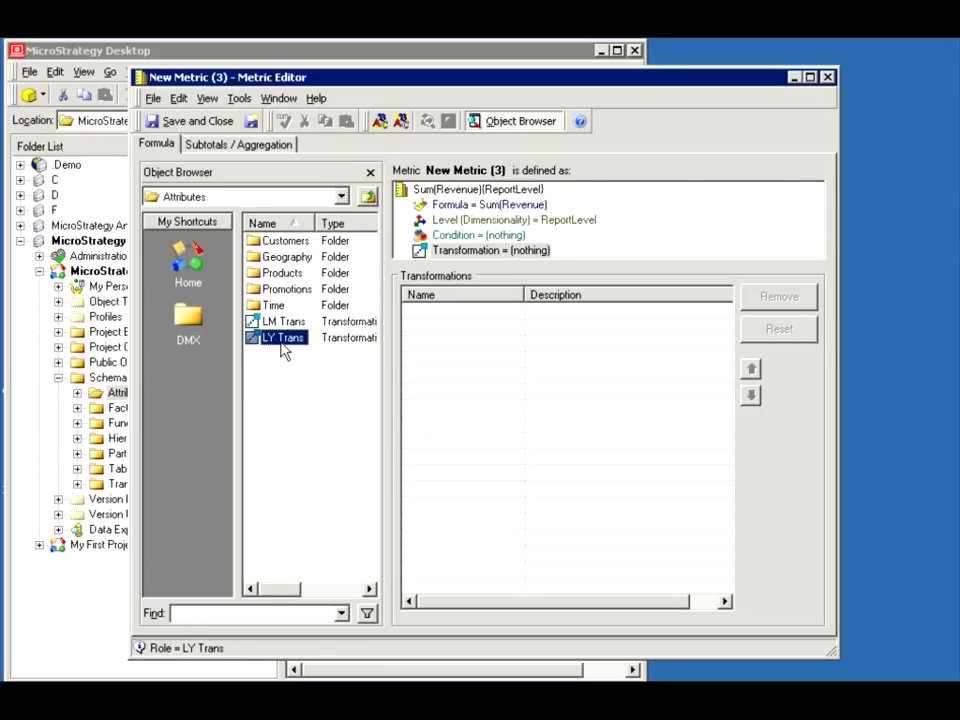
Save and close the metric as 'LY Rev'.
left_click(186, 122)
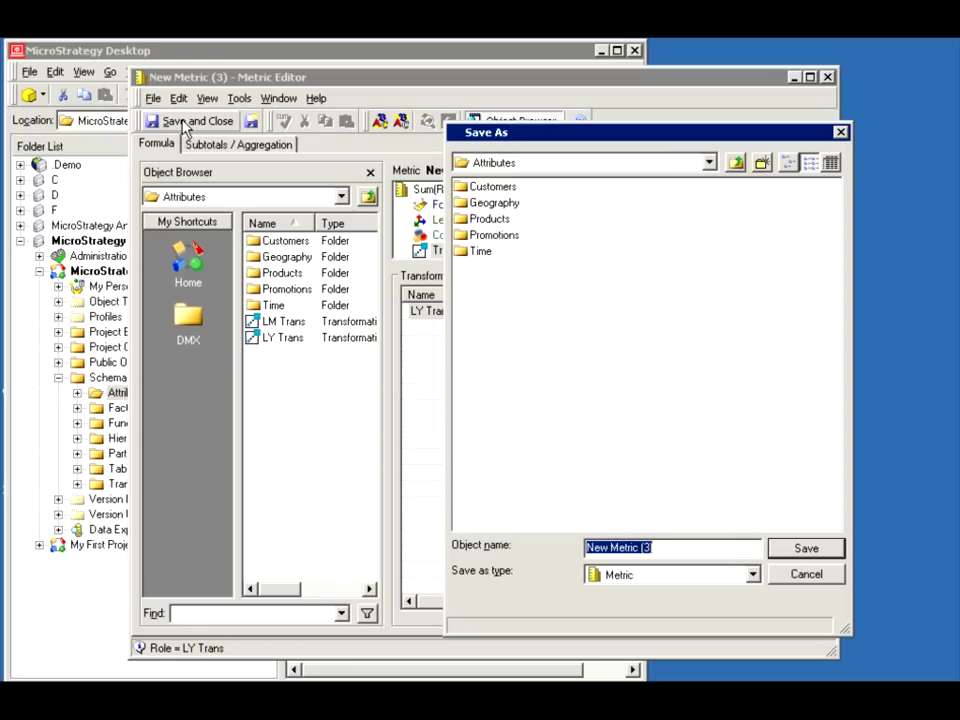
type("Rev")
key("BackSpace")
key("BackSpace")
key("BackSpace")
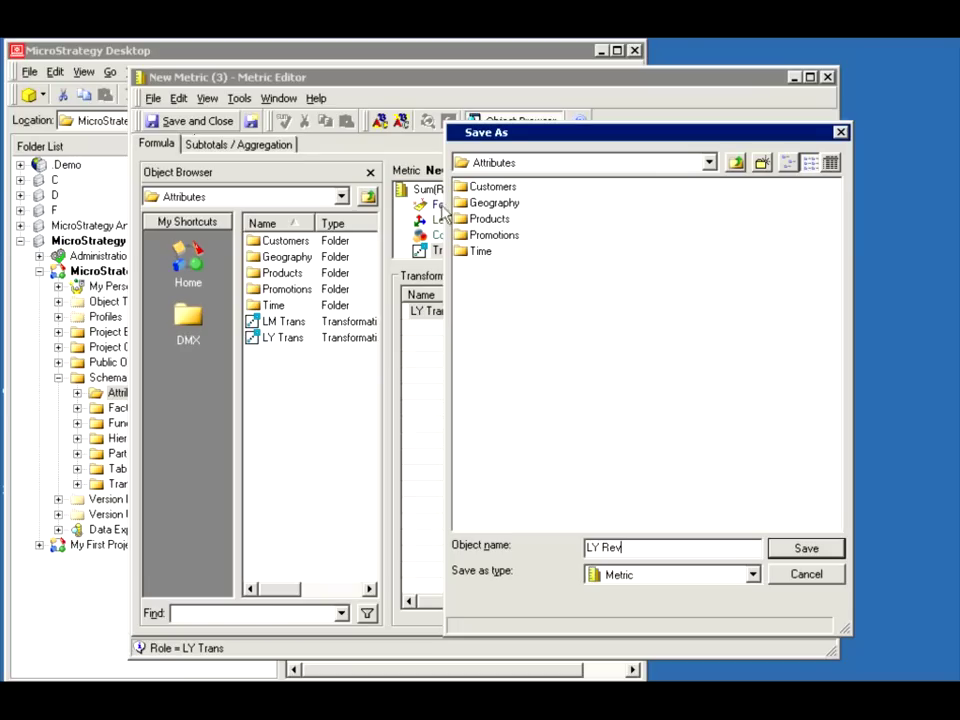
left_click(806, 548)
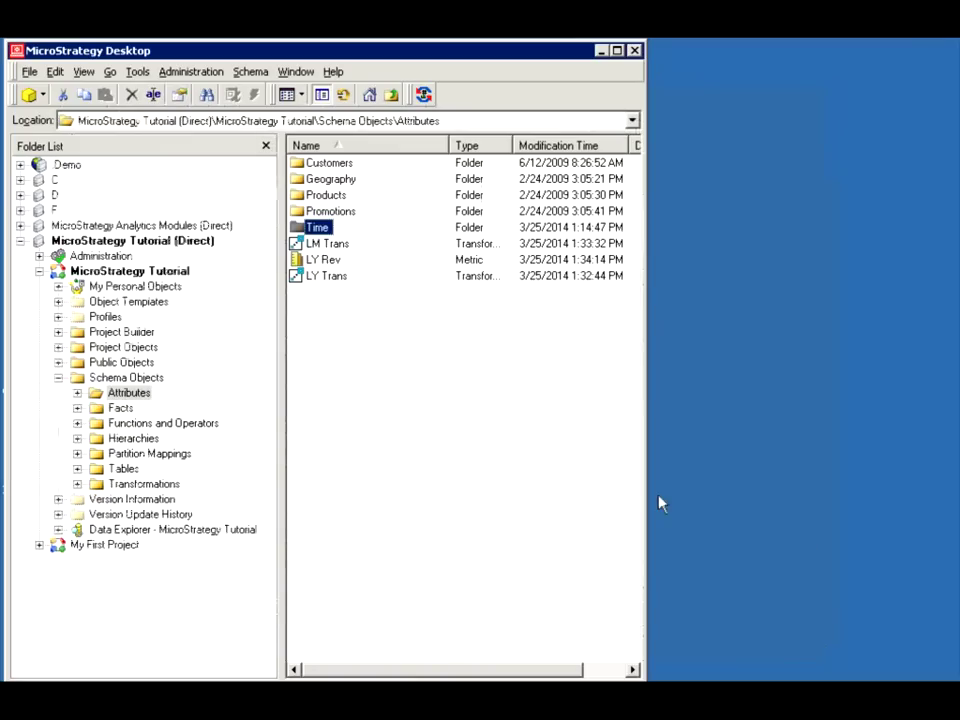
right_click(321, 320)
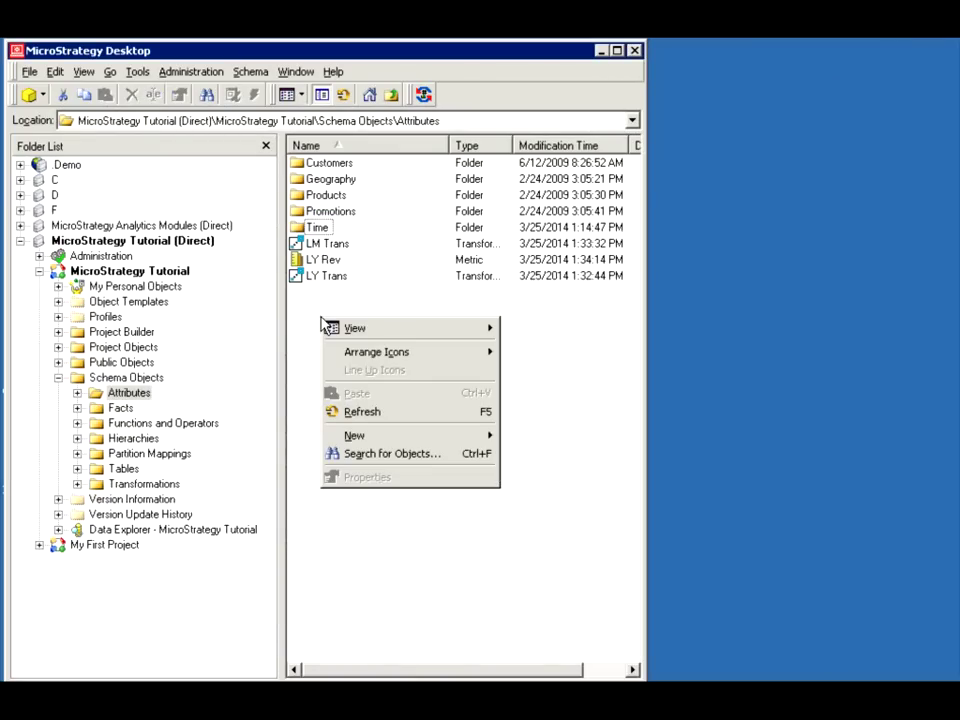
mouse_move(487, 440)
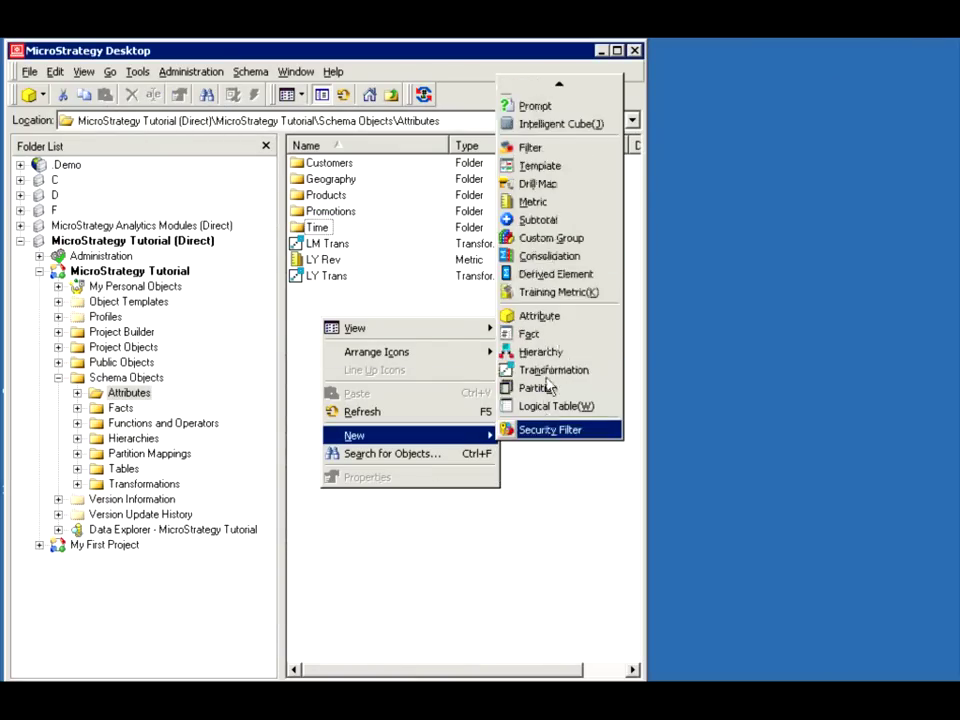
left_click(546, 369)
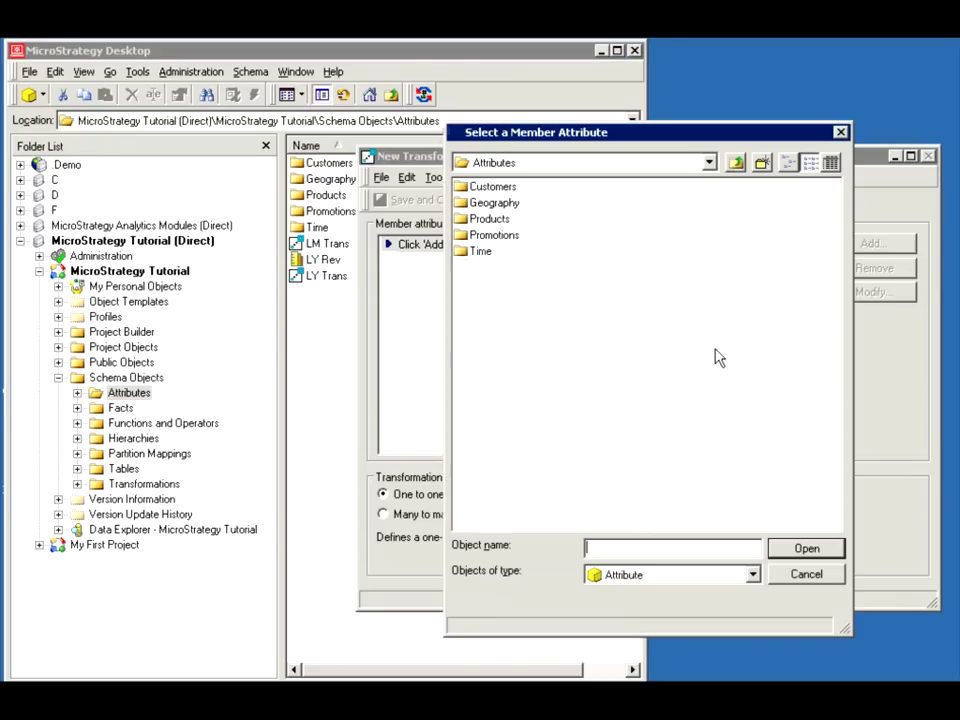
left_click(840, 133)
left_click(927, 155)
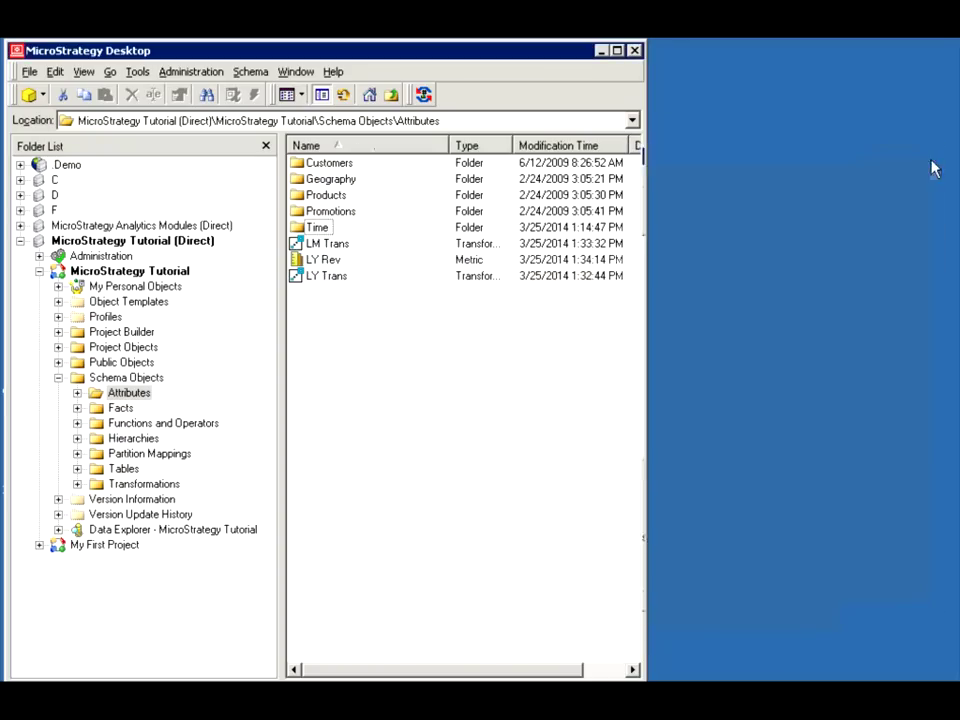
Create another new metric with Revenue dragged into the formula as Sum(Revenue).
right_click(326, 325)
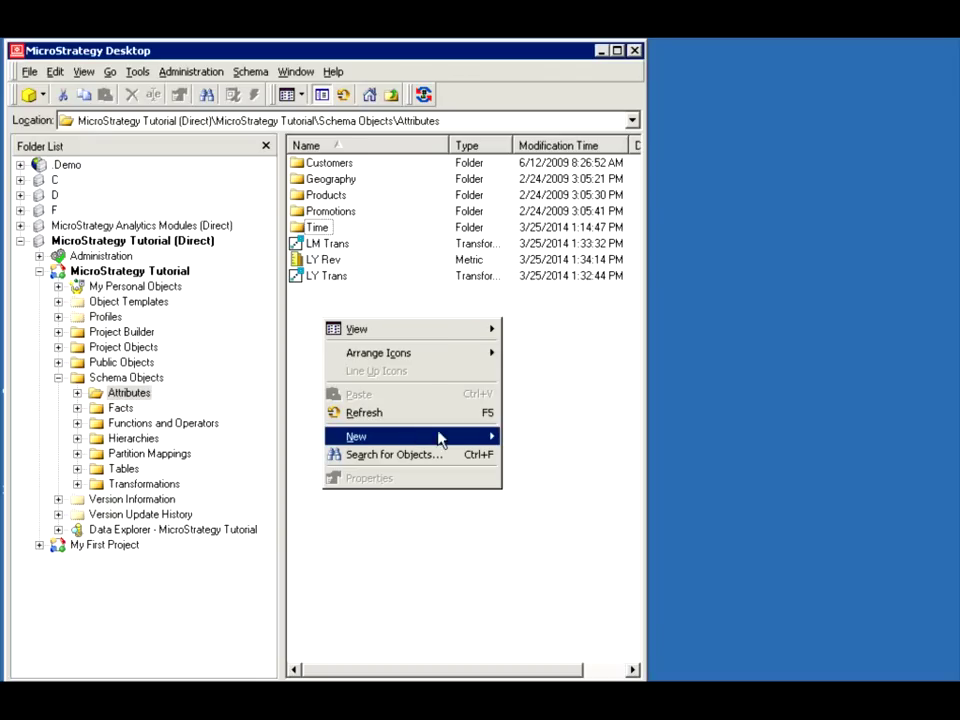
mouse_move(460, 437)
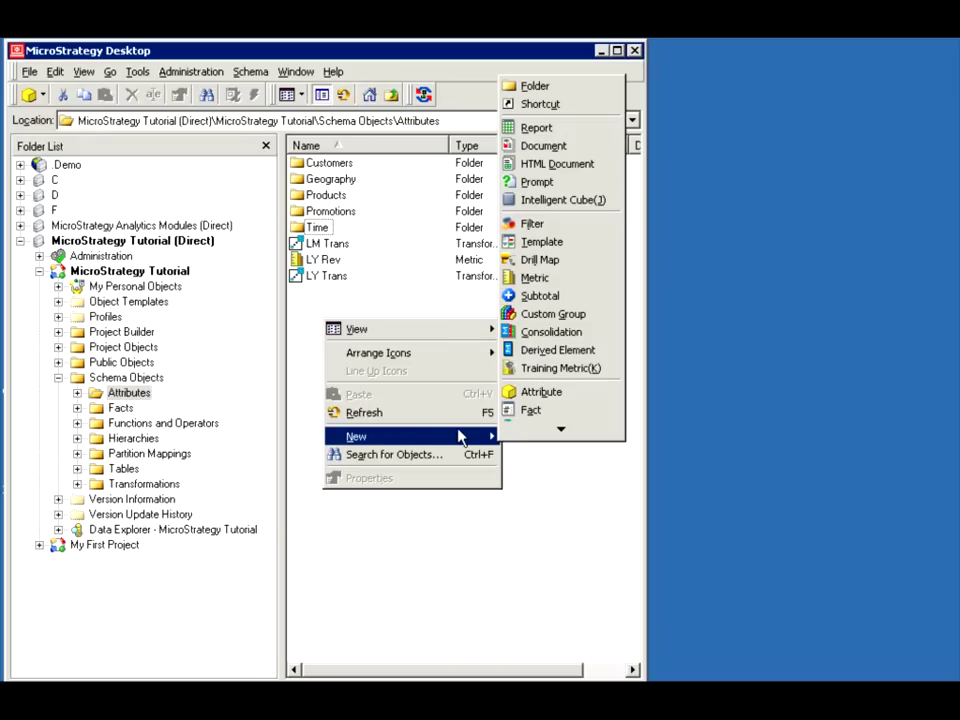
left_click(532, 277)
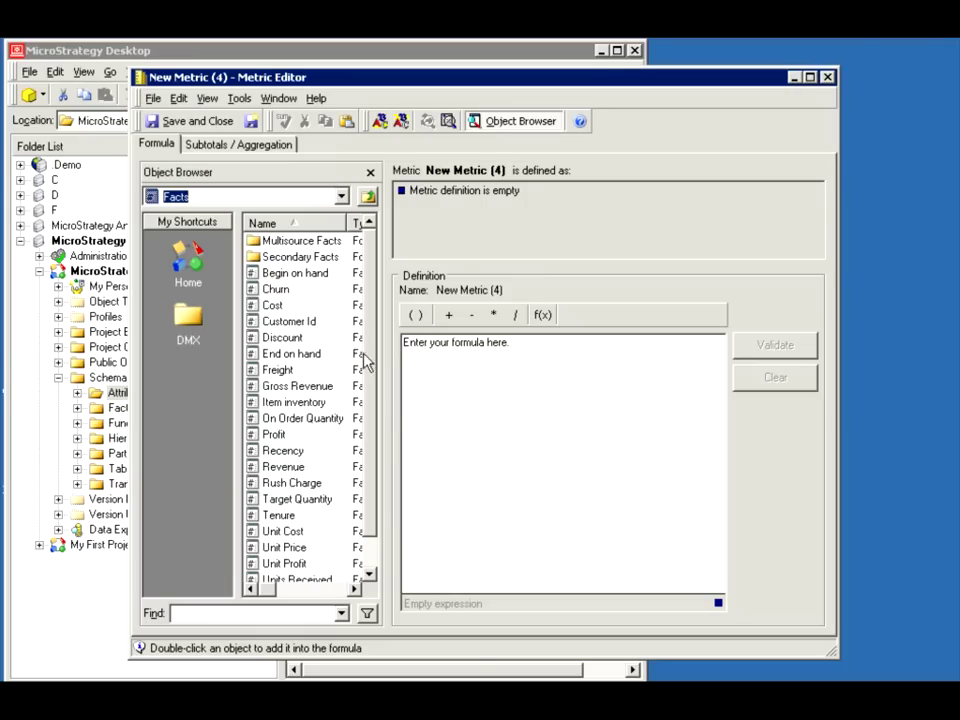
left_click(280, 466)
left_click_drag(280, 466, 492, 443)
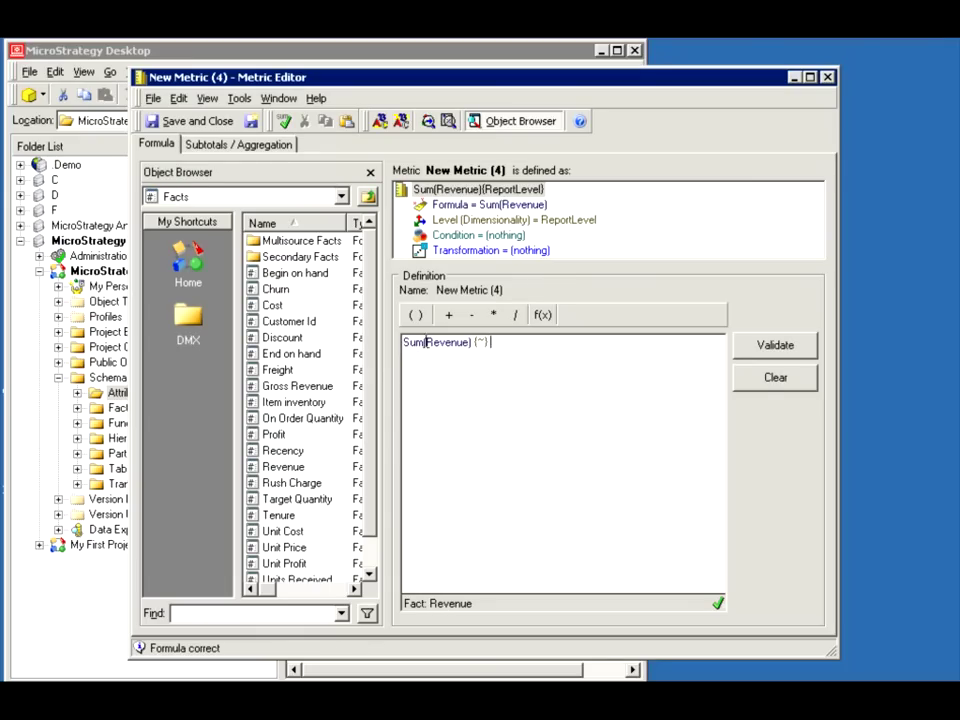
Set the metric's transformation to LM Trans from Schema Objects > Attributes, then save and close.
left_click(446, 251)
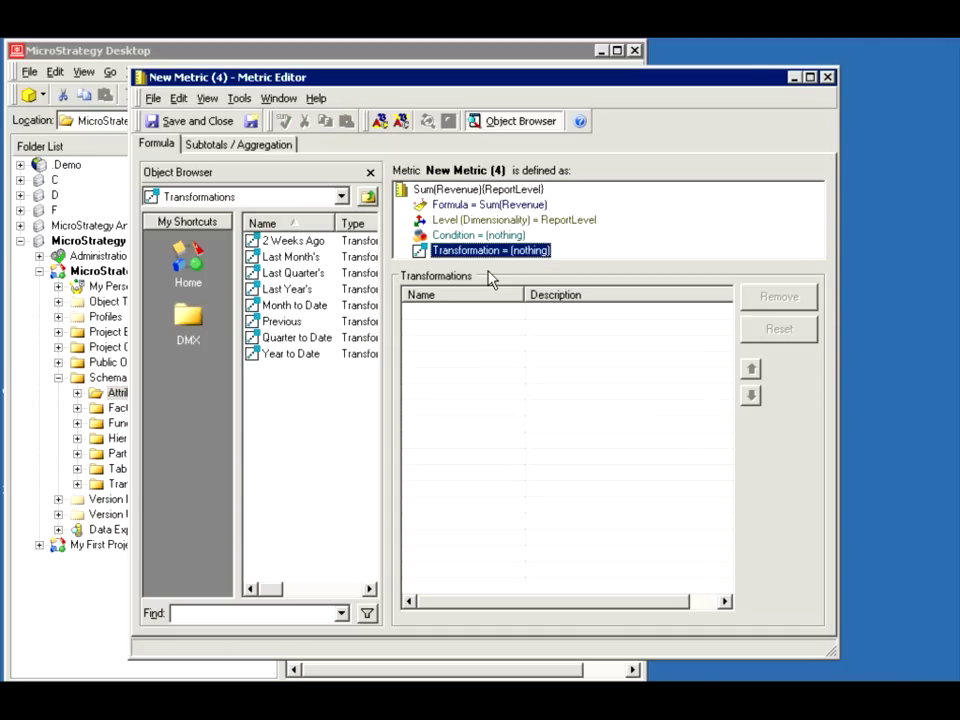
left_click(368, 198)
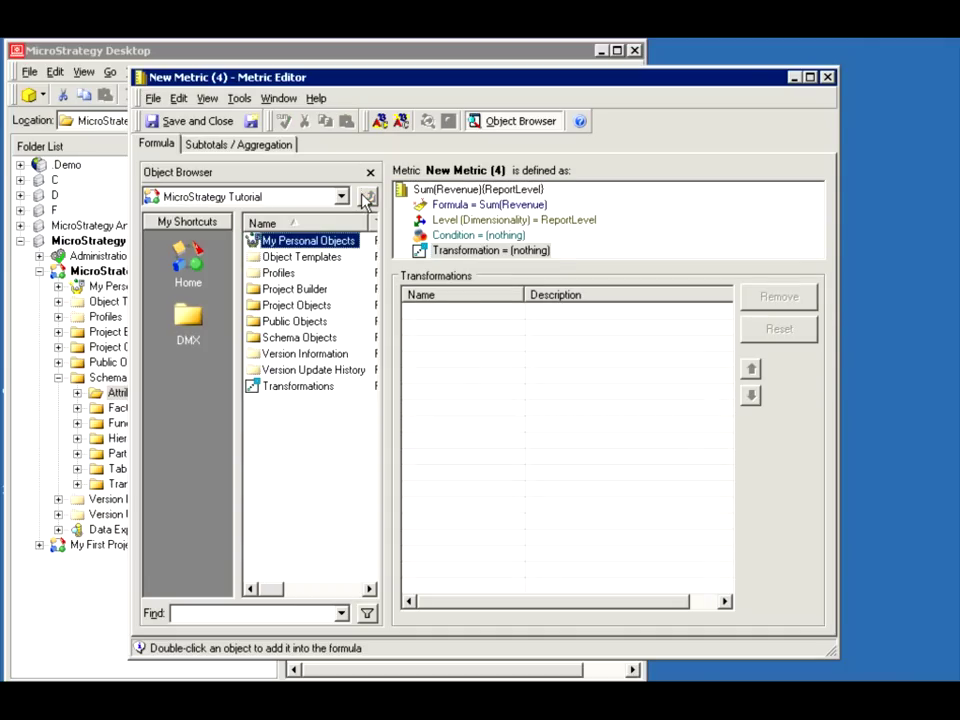
double_click(277, 325)
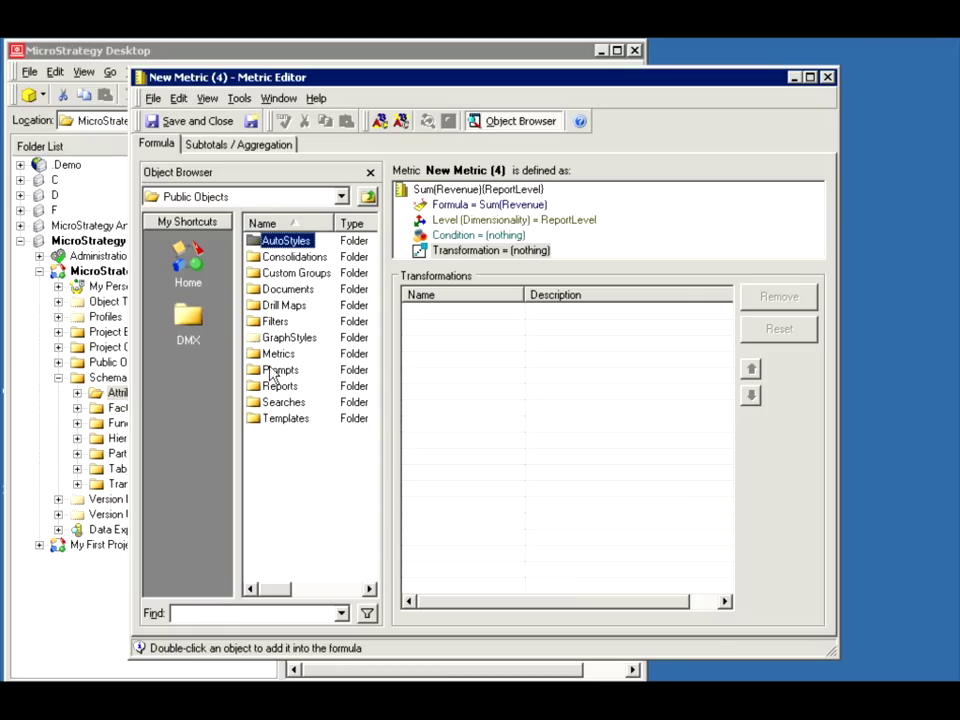
left_click(368, 197)
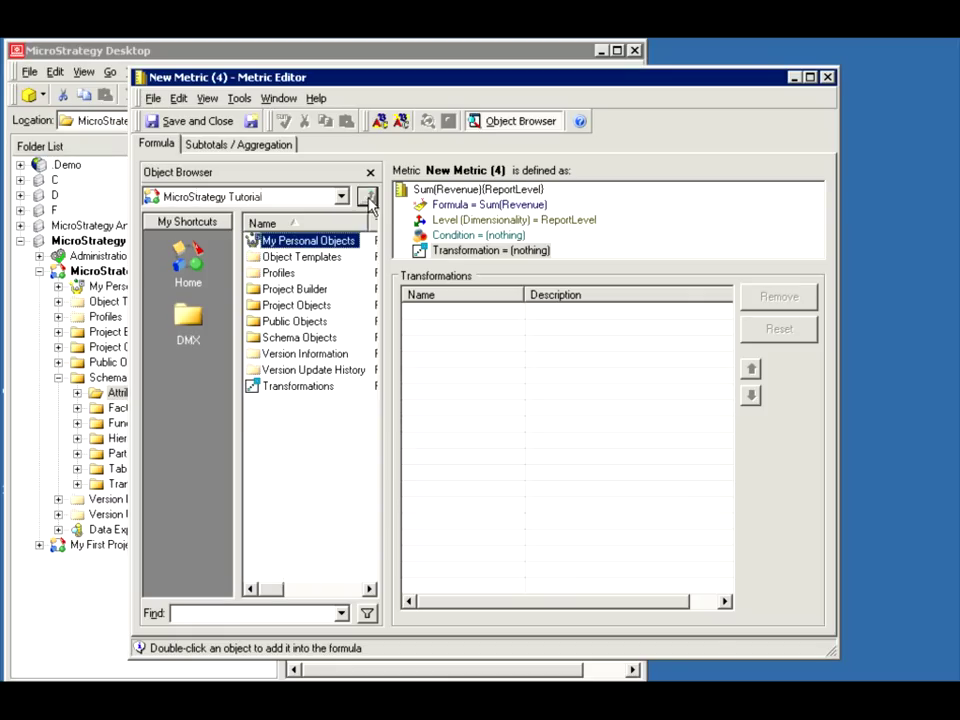
double_click(290, 337)
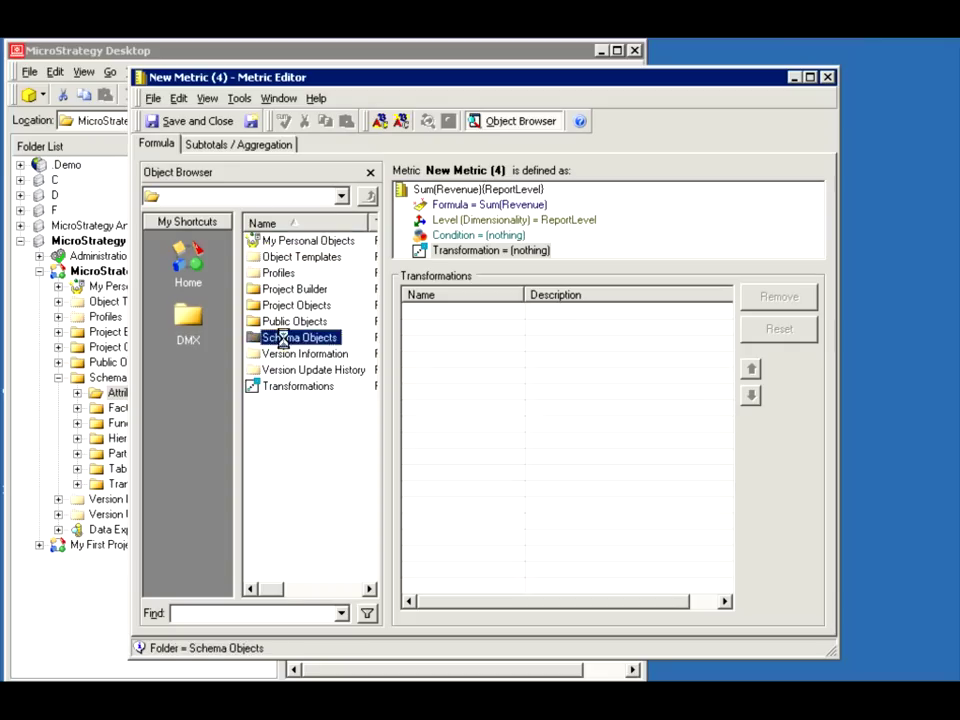
double_click(280, 244)
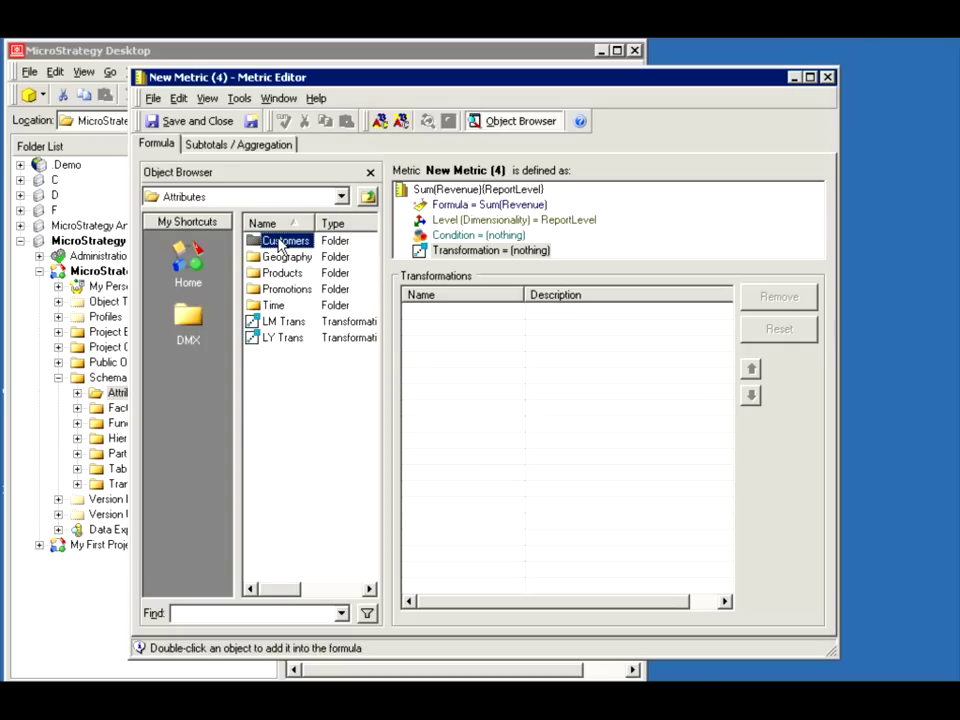
double_click(280, 321)
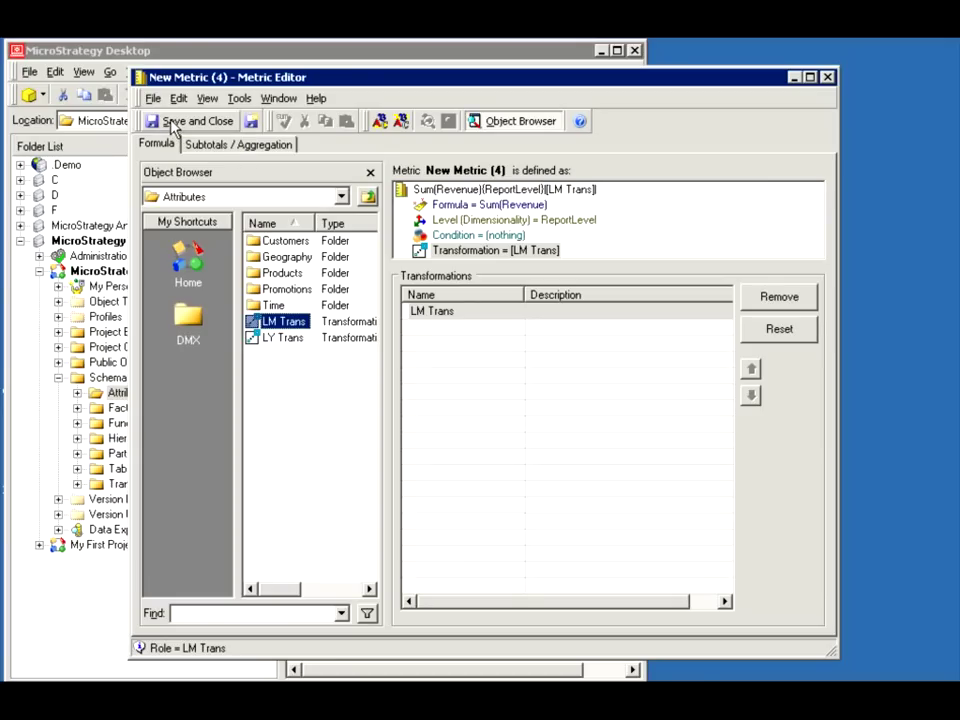
left_click(172, 124)
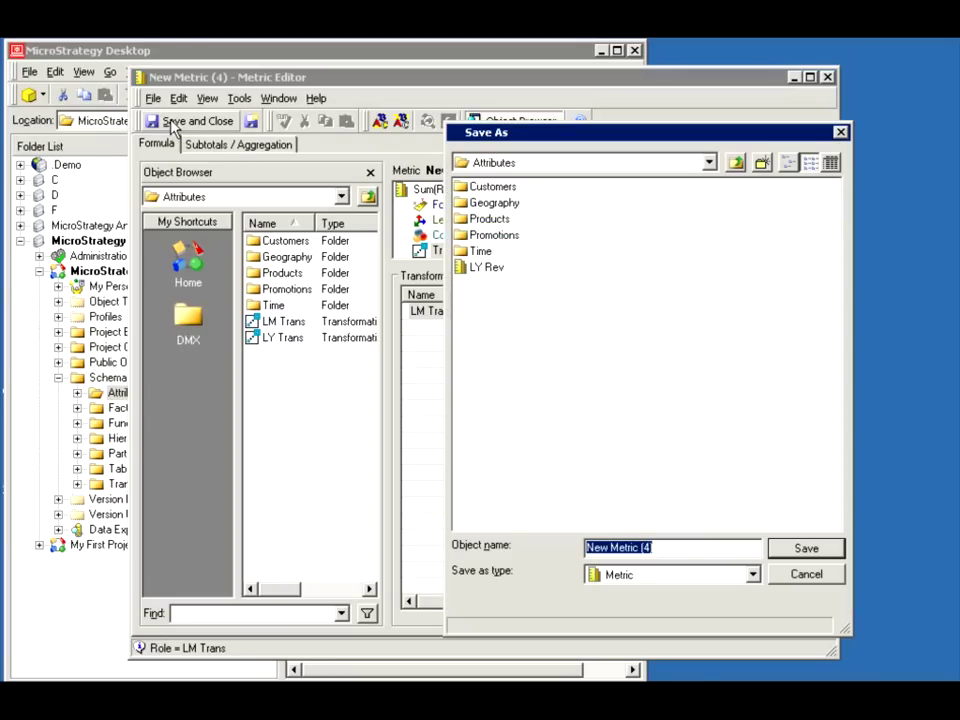
Name the metric 'LM Rev' and save it.
type("LM Rev")
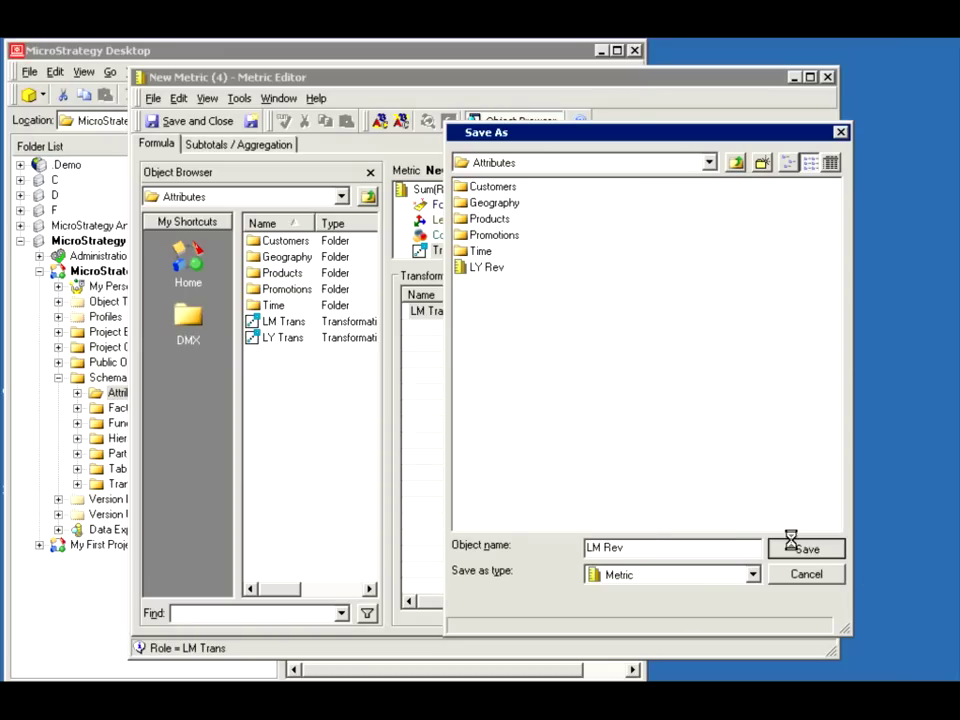
left_click(794, 547)
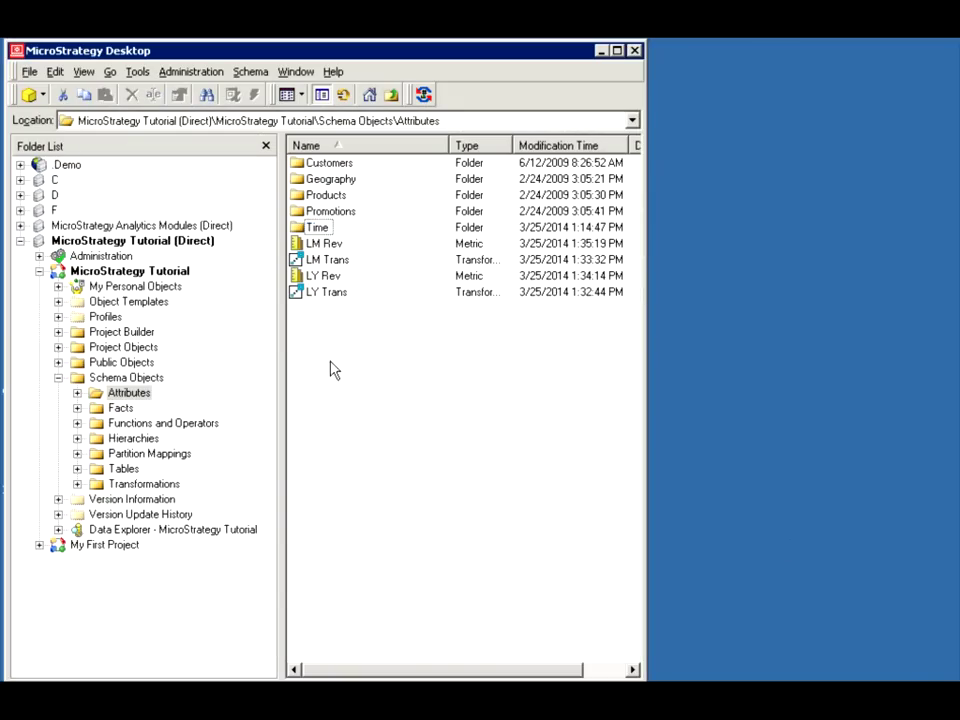
Create a new report starting from the Blank Report template.
right_click(306, 332)
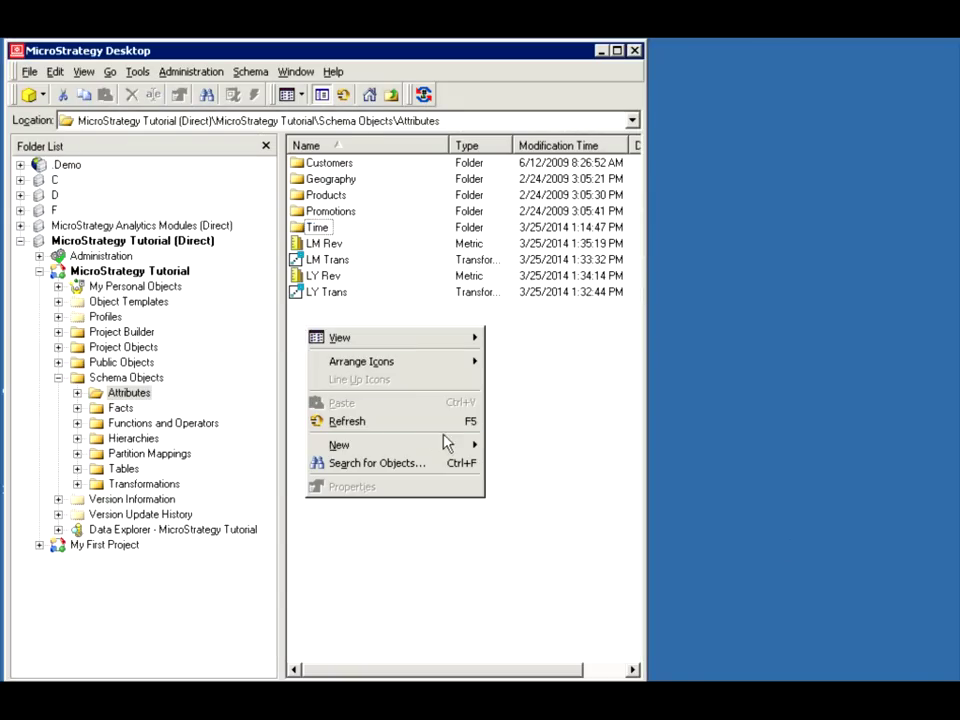
mouse_move(463, 452)
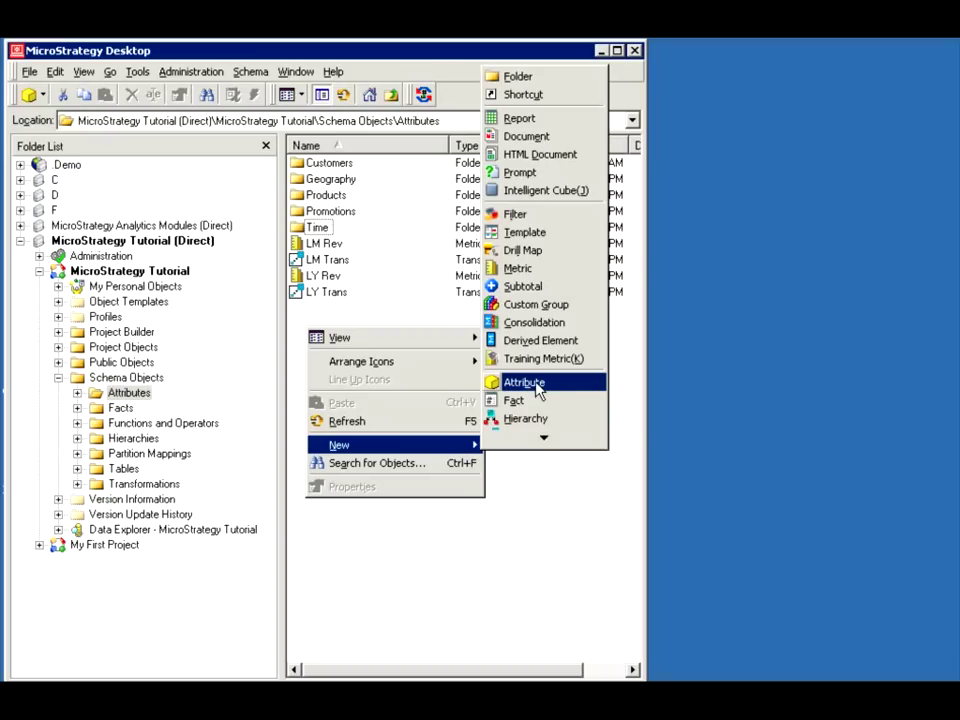
left_click(516, 119)
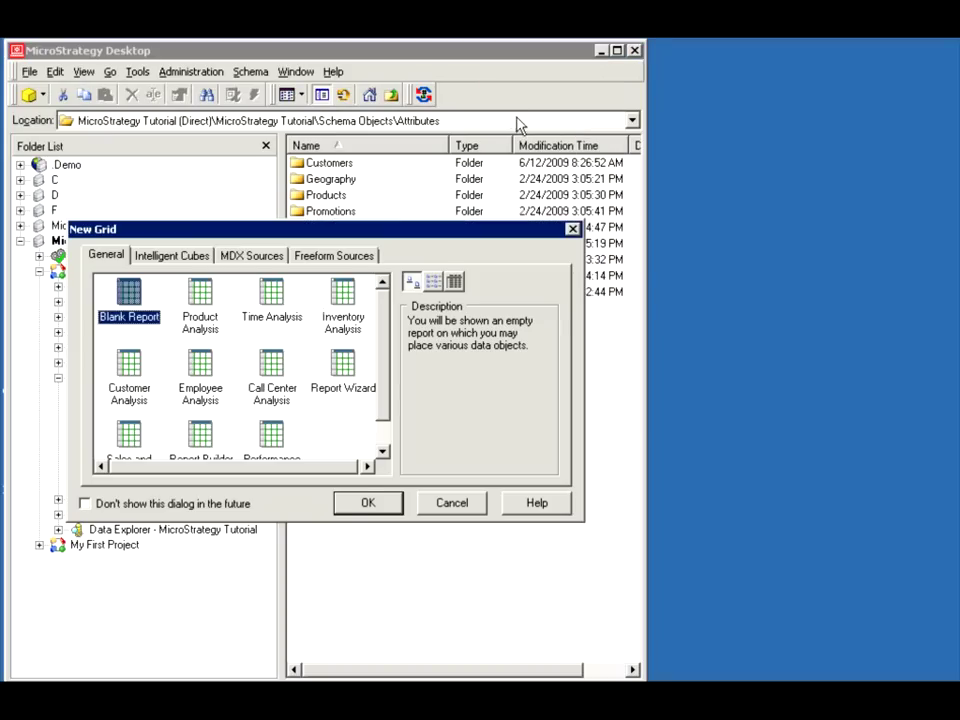
left_click(368, 502)
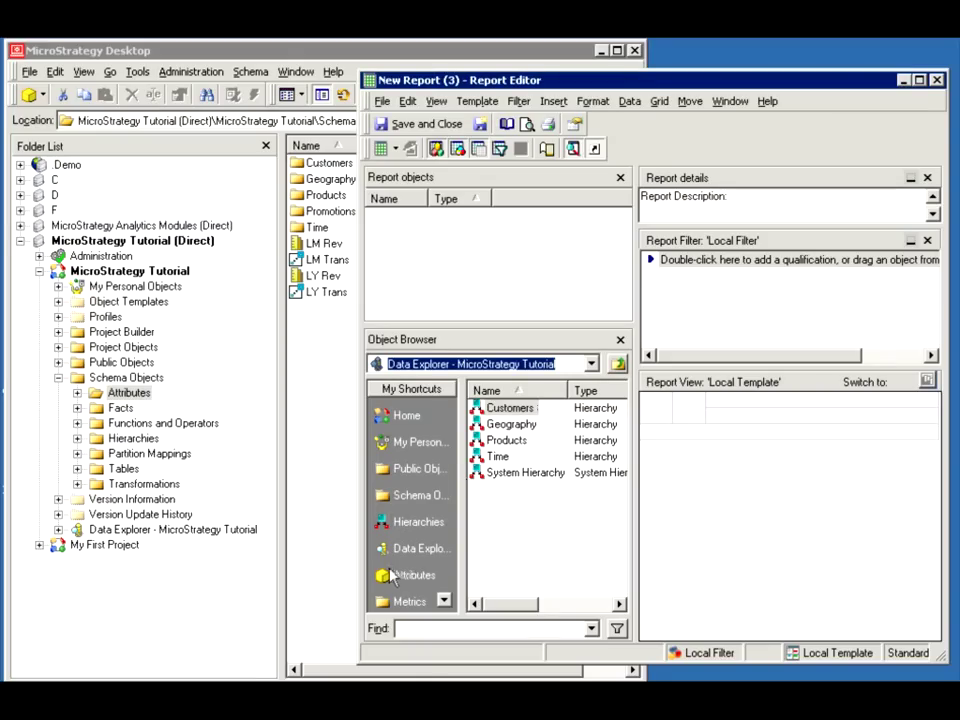
Put the Time attribute Year on the report rows, removing the accidentally added Month.
left_click(392, 574)
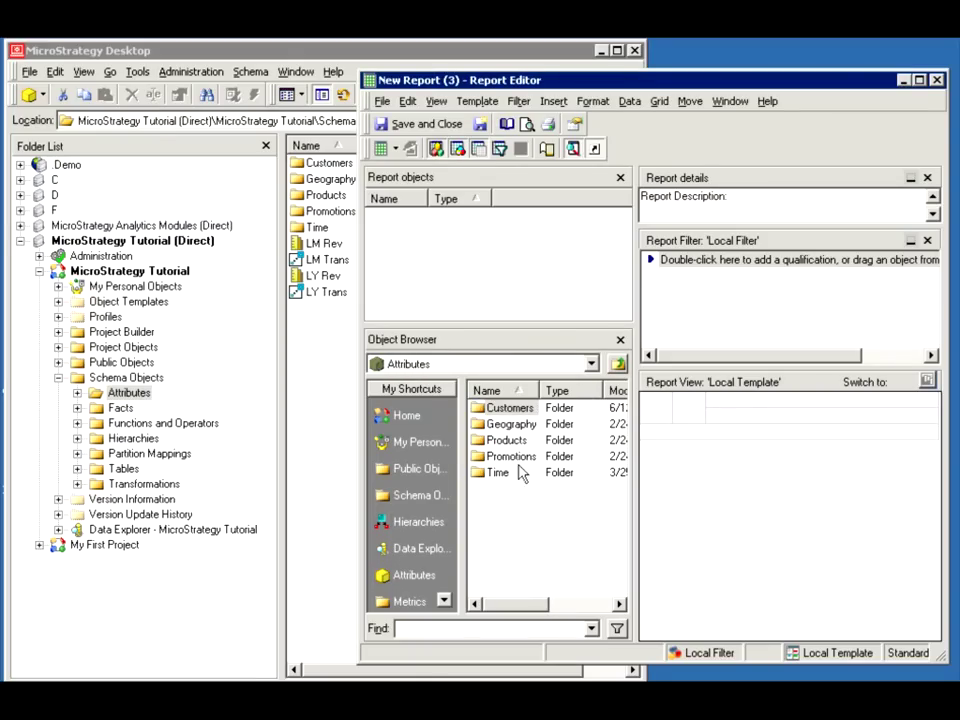
double_click(497, 472)
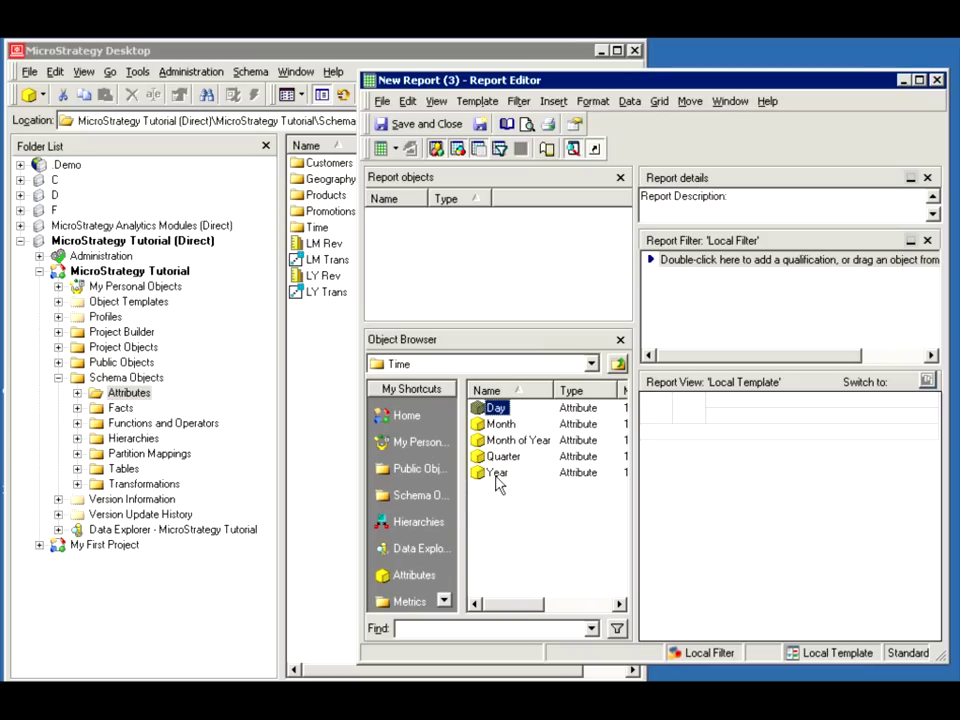
double_click(499, 474)
double_click(495, 423)
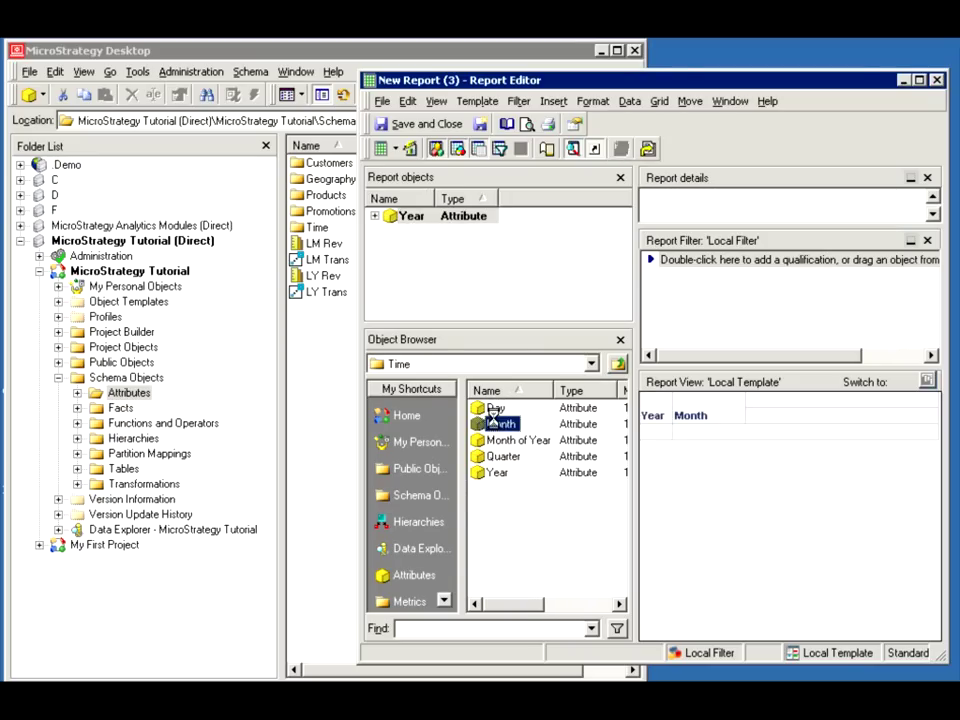
left_click(413, 472)
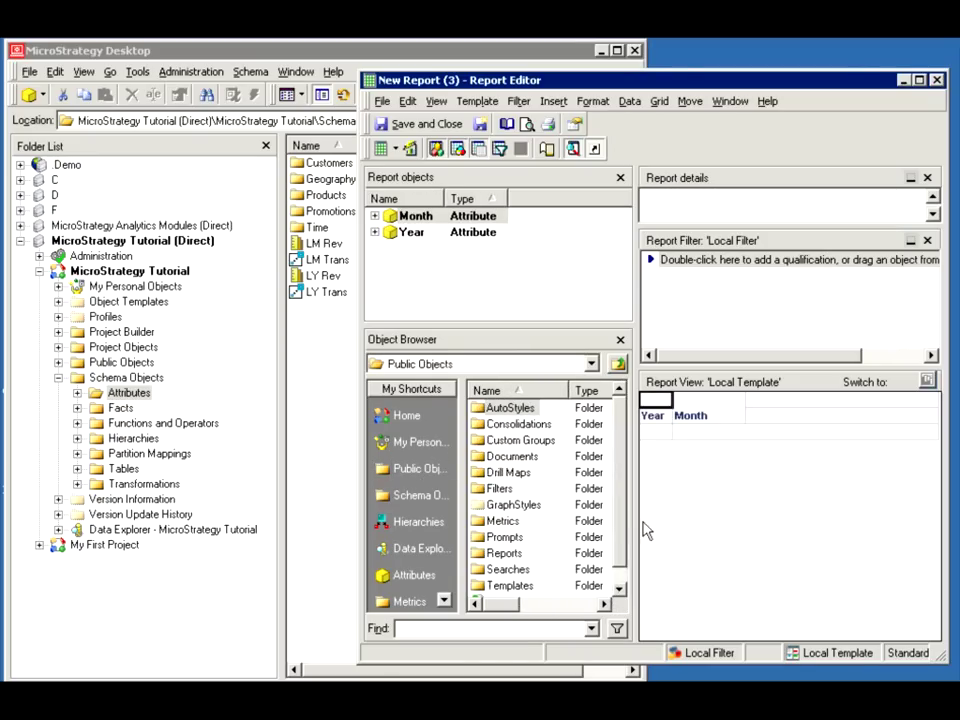
left_click(621, 586)
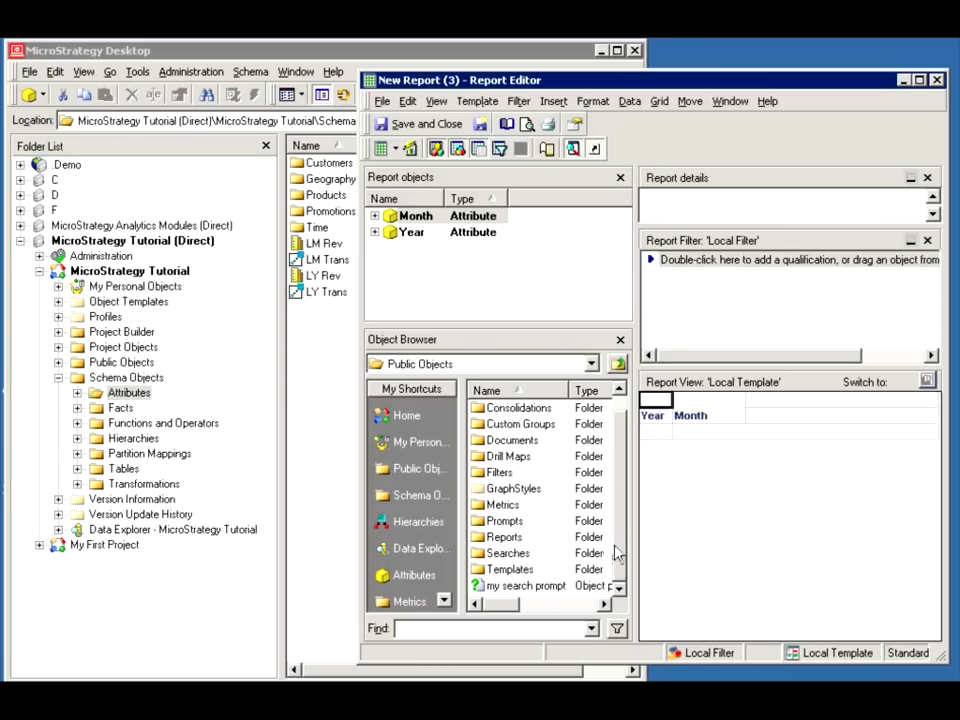
left_click_drag(690, 415, 561, 500)
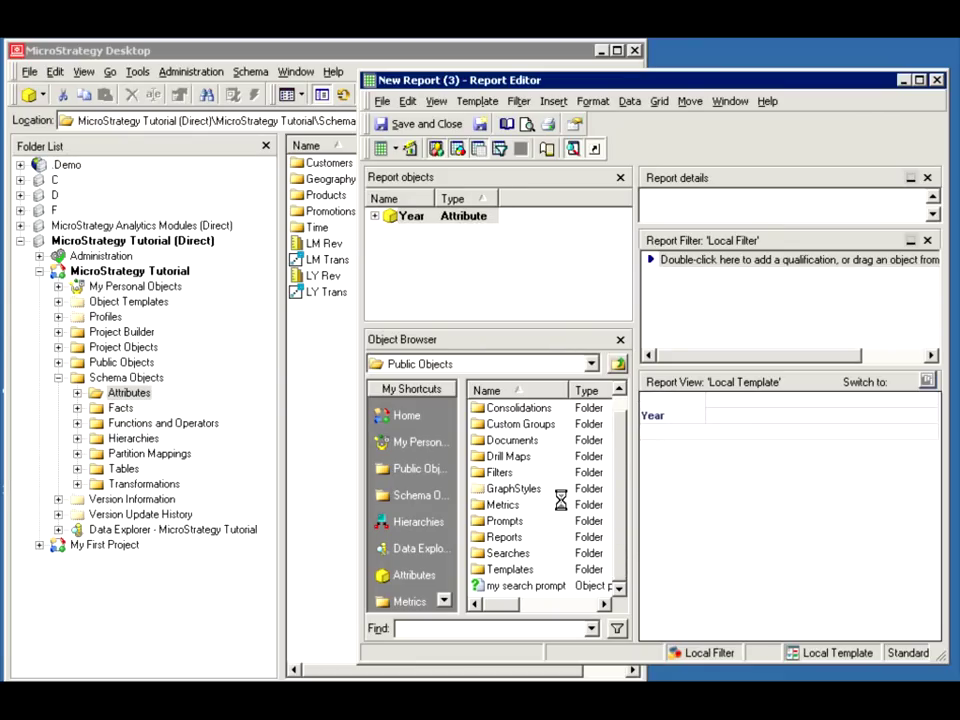
Add the Revenue metric from Sales Metrics and run the report.
double_click(492, 506)
double_click(494, 490)
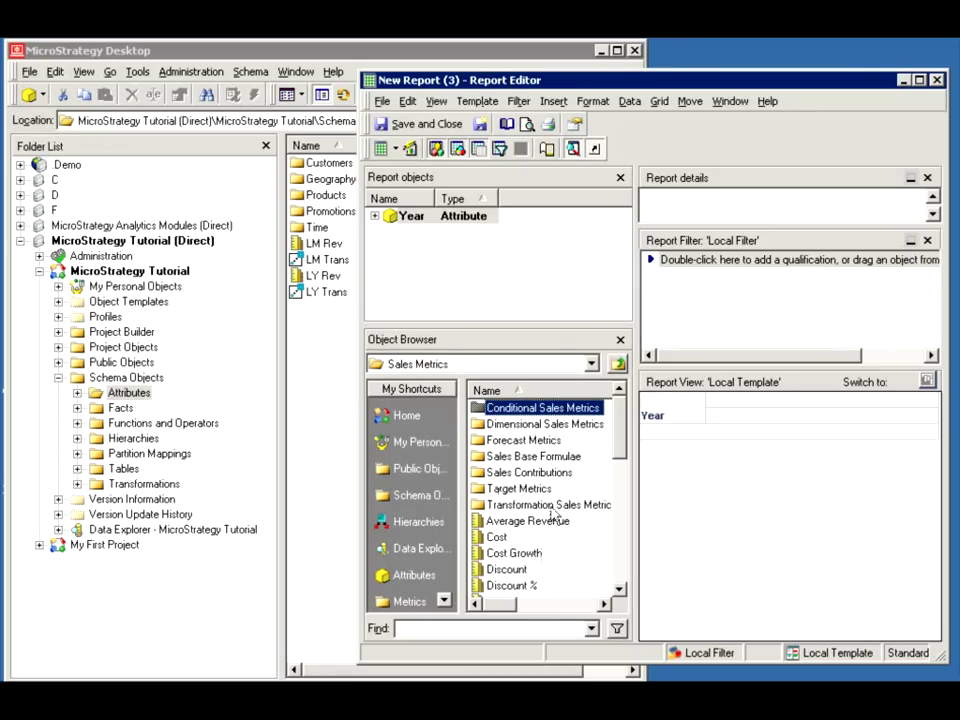
scroll(622, 562, "down", 4)
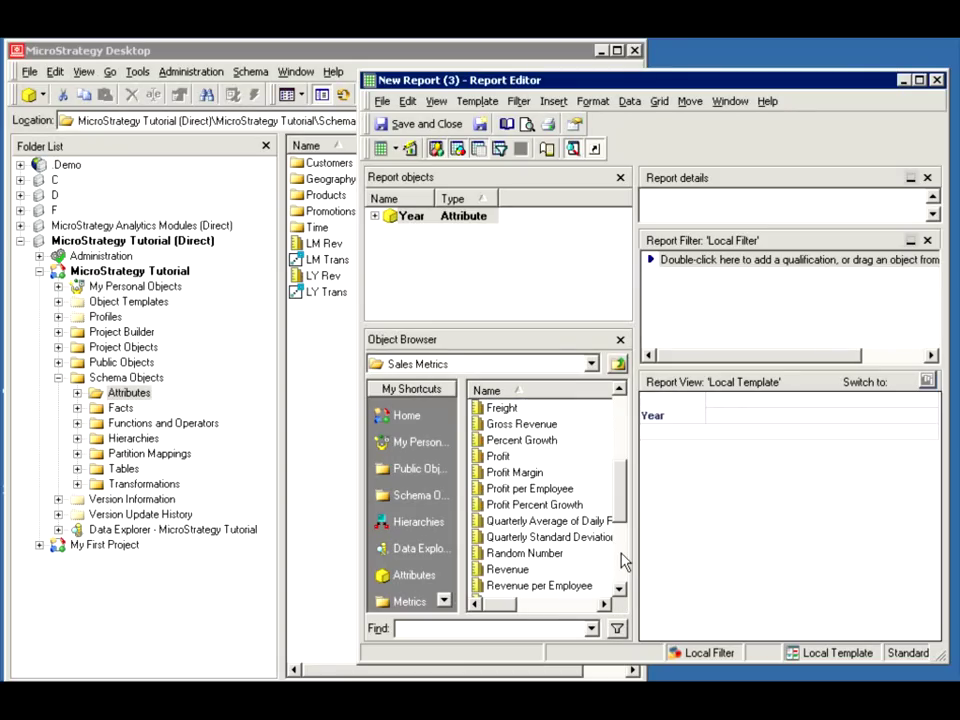
double_click(502, 568)
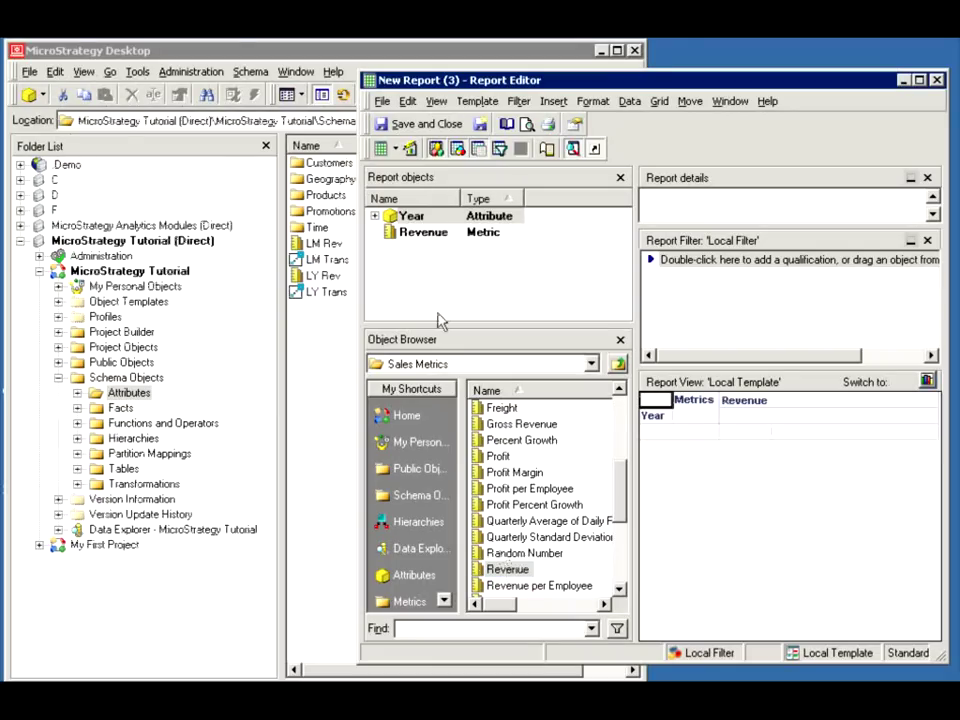
left_click(436, 149)
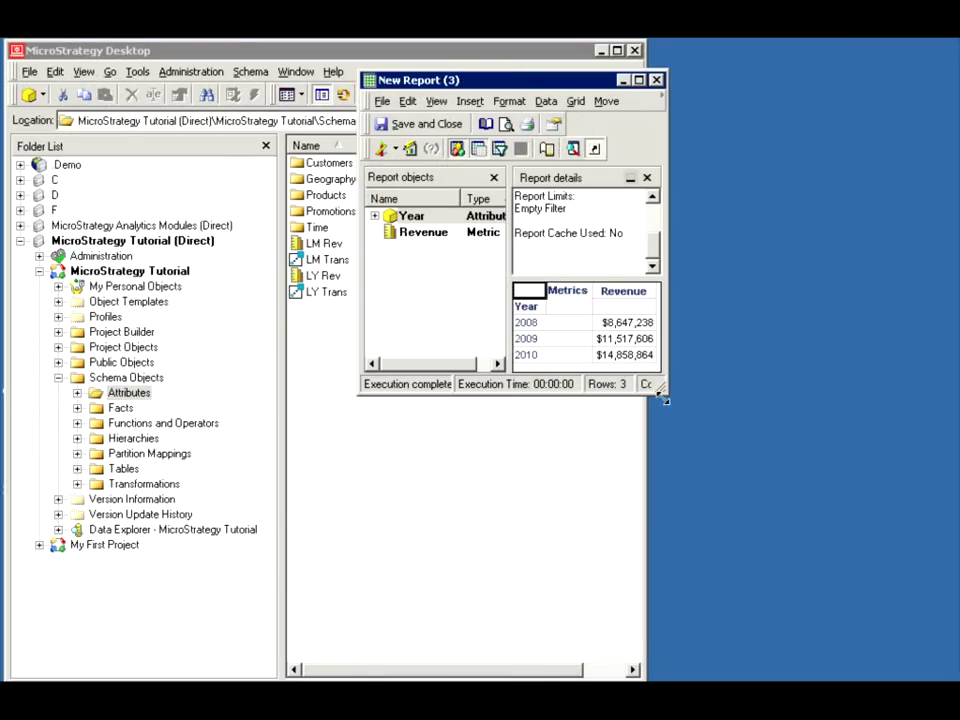
Enlarge the 2008–2010 Year/Revenue results and drop the LY Rev metric into the grid beside Revenue.
left_click_drag(663, 398, 712, 458)
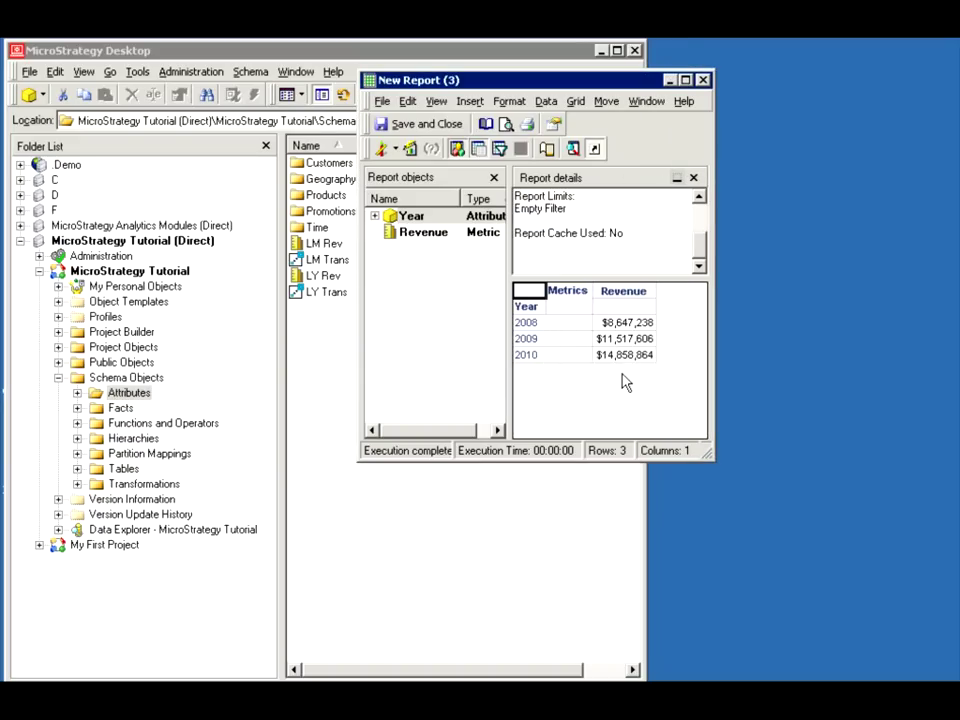
left_click(311, 280)
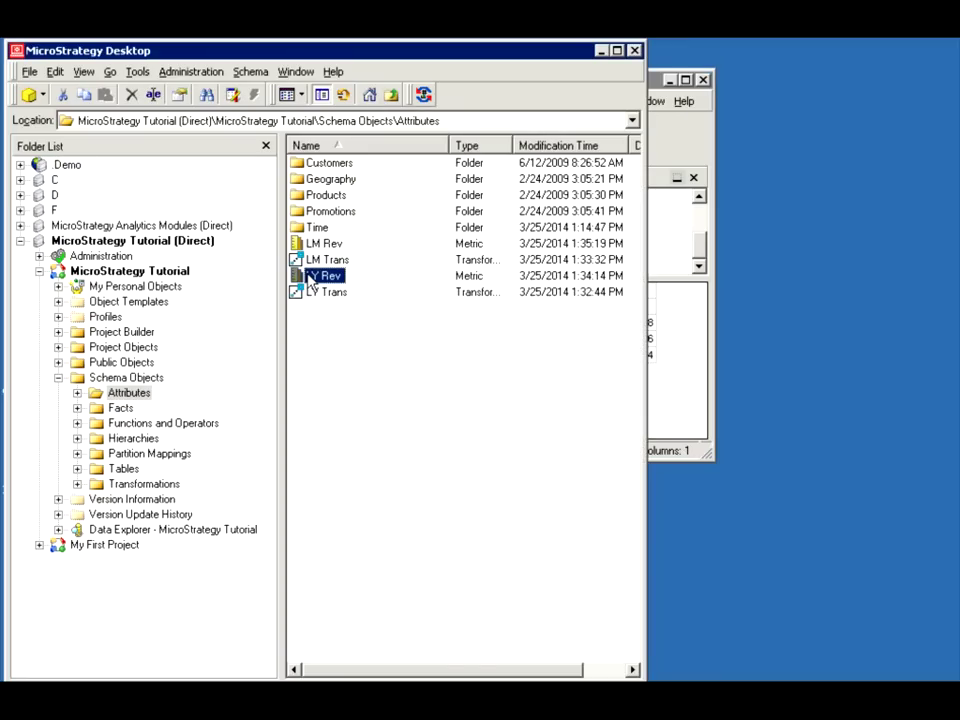
mouse_move(311, 280)
left_mouse_down()
mouse_move(666, 409)
mouse_move(604, 388)
left_mouse_up()
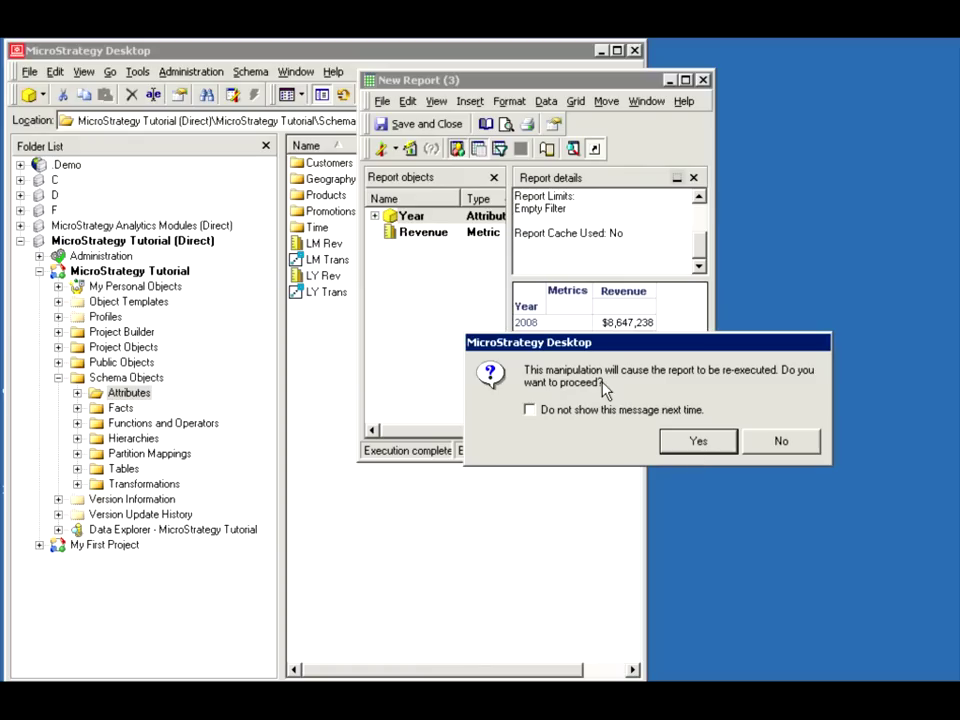
Re-run the report and enlarge its window to show LY Rev and Revenue for 2009 and 2010.
left_click(701, 442)
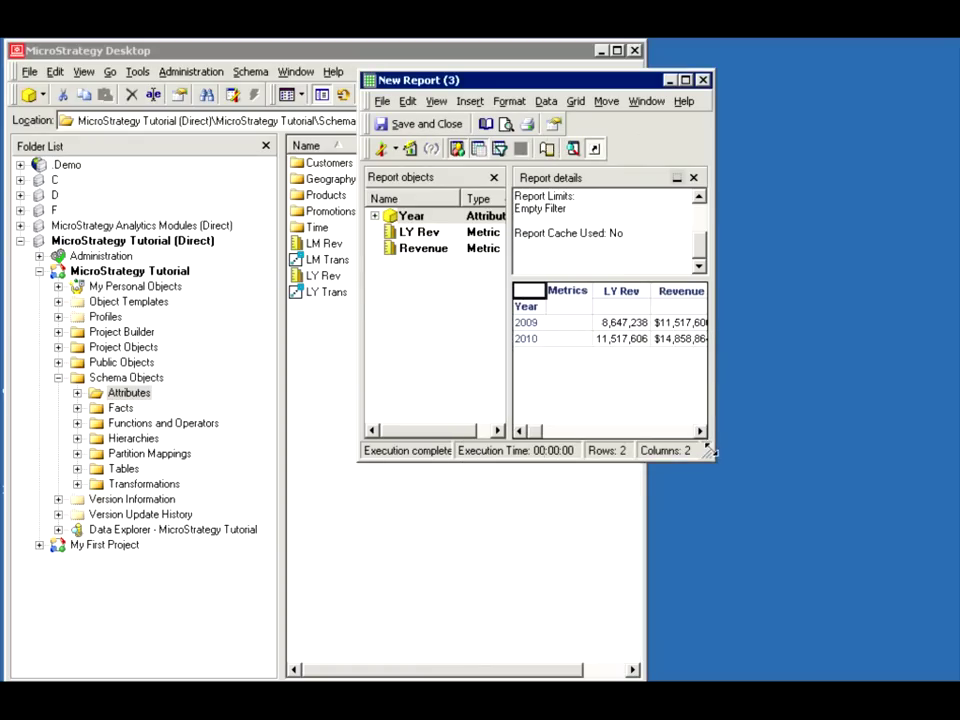
left_click_drag(708, 452, 794, 502)
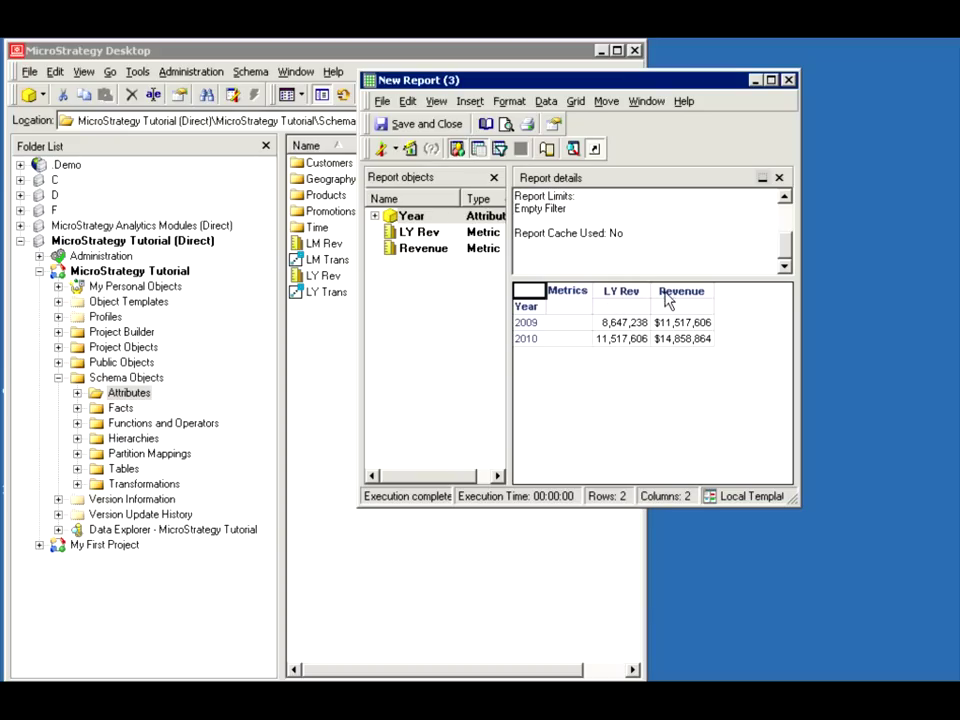
left_click(545, 101)
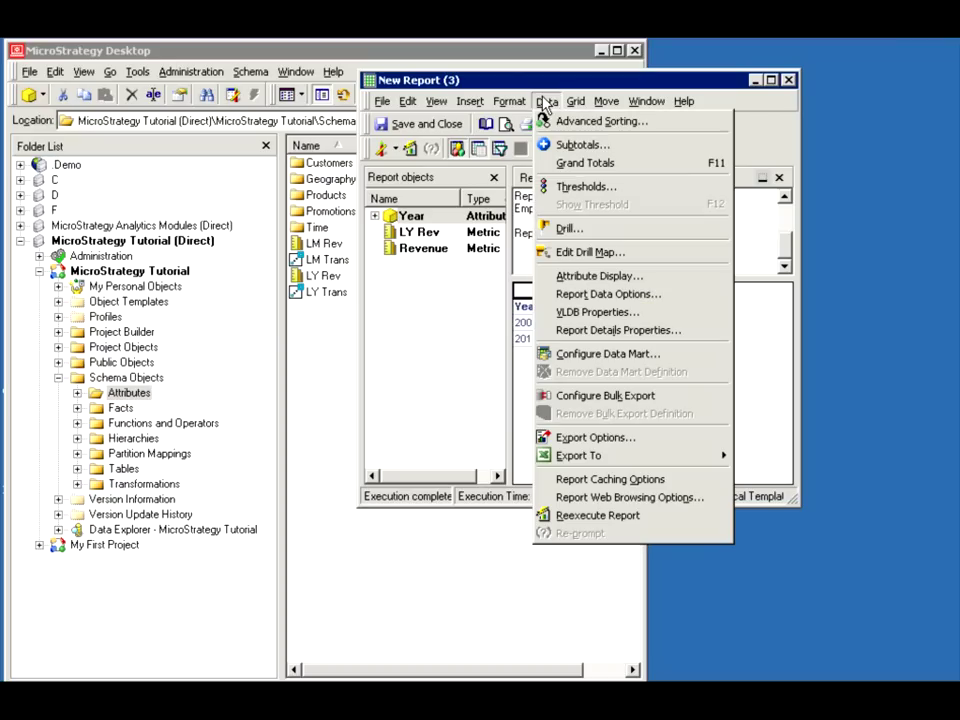
In Report Data Options, set the metric join type of both LY Rev and Revenue to Outer.
left_click(597, 296)
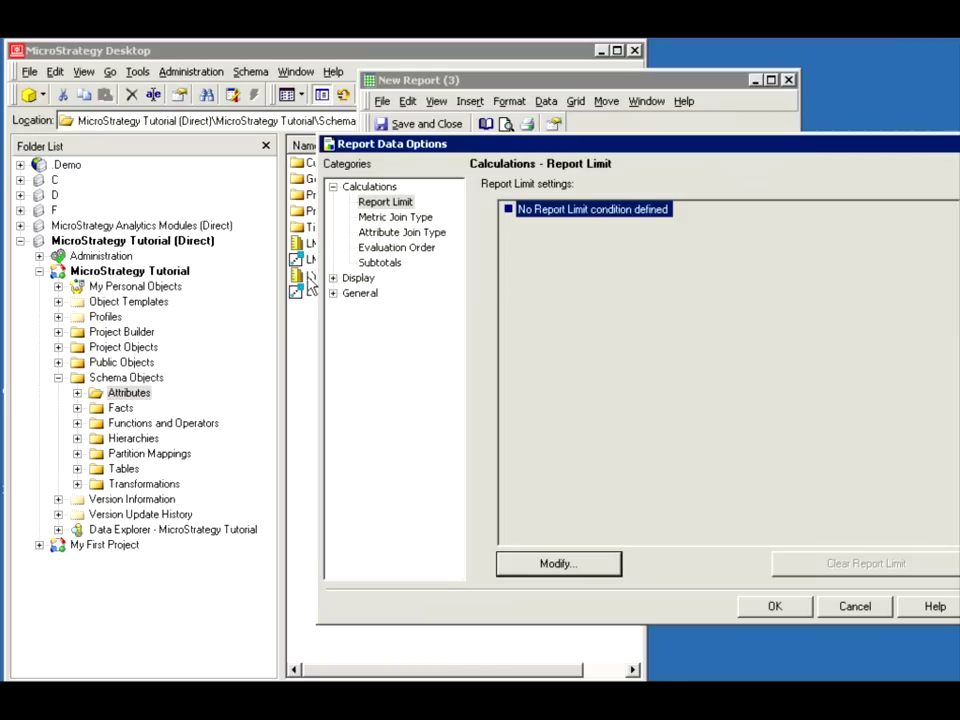
left_click(370, 216)
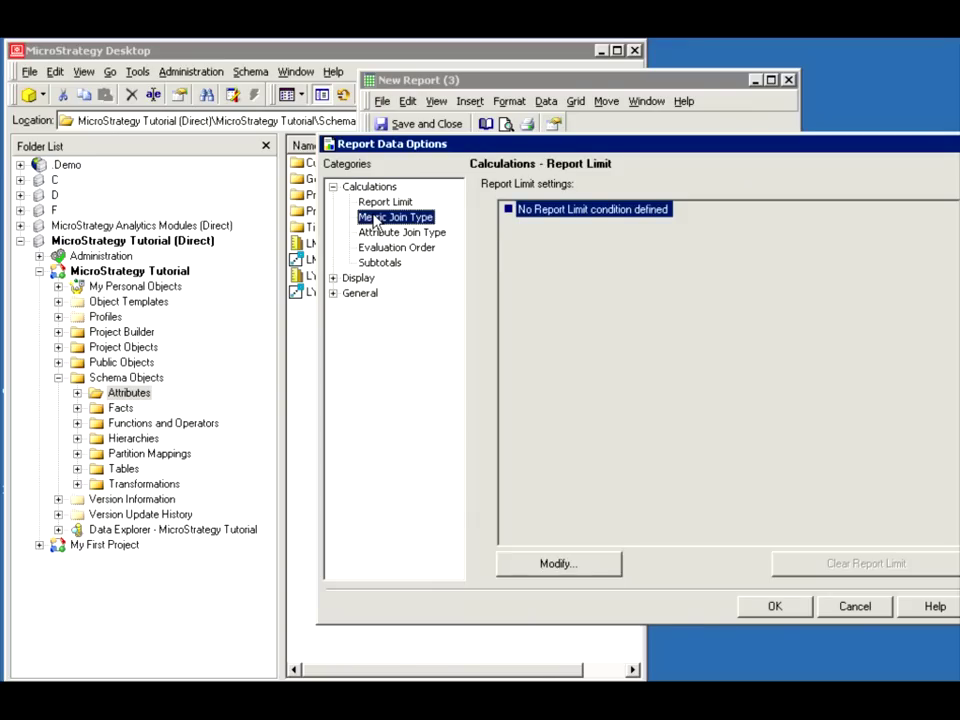
left_click(640, 226)
left_click(640, 226)
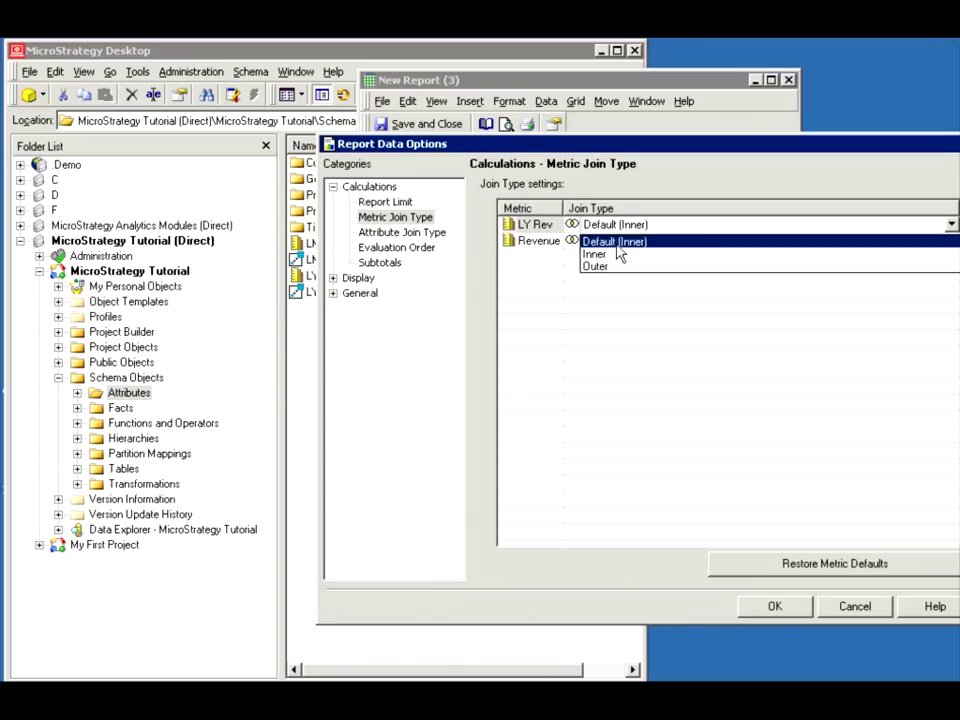
left_click(600, 267)
left_click(597, 243)
left_click(597, 243)
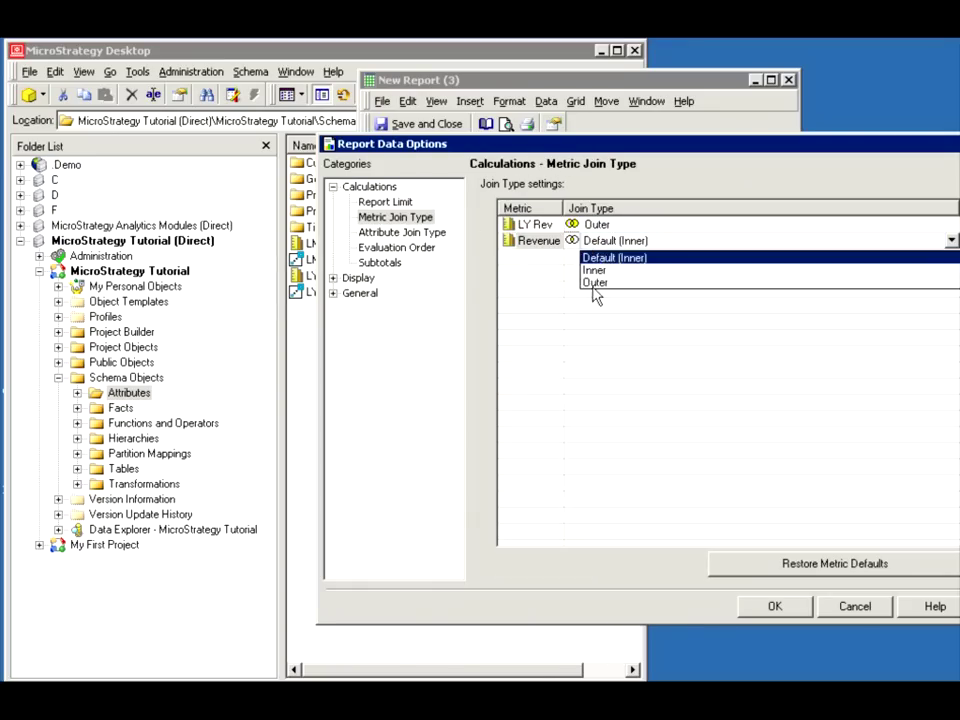
left_click(596, 287)
left_click(760, 605)
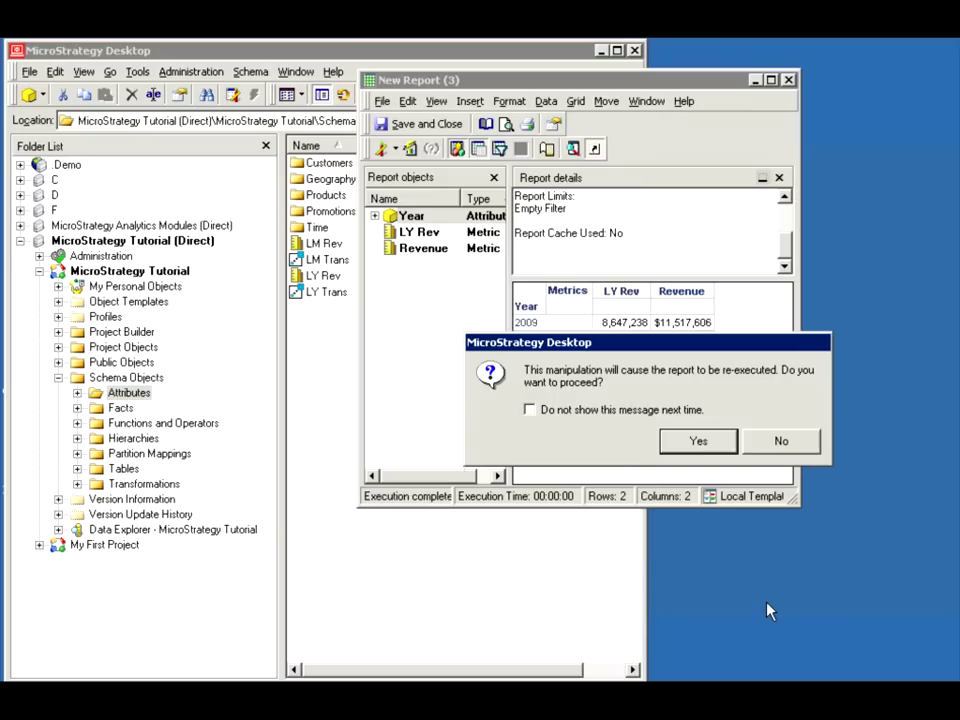
Re-run the outer-join report and enlarge its window to show all years 2008–2011.
left_click(697, 442)
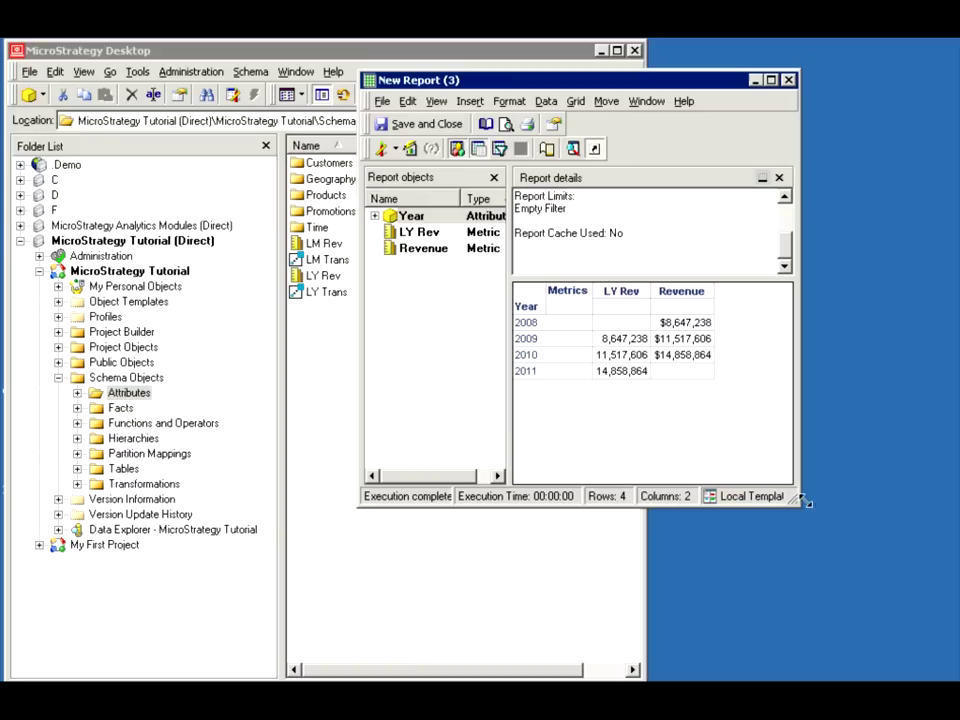
left_click_drag(801, 501, 815, 548)
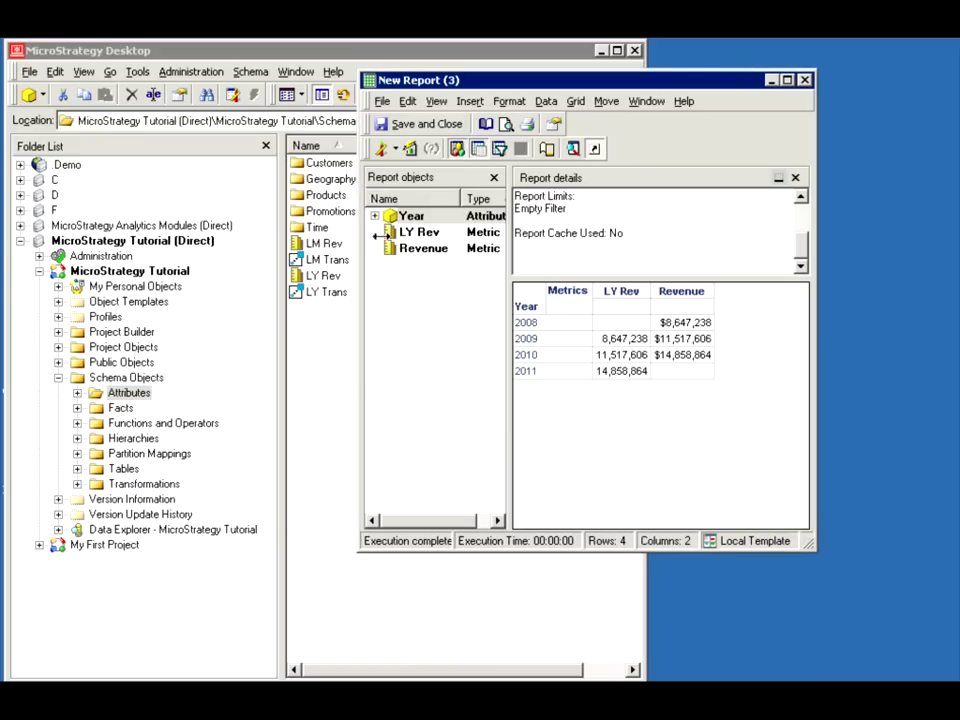
In Design View, add the Time attribute Month after Year and run the report by month.
left_click(395, 149)
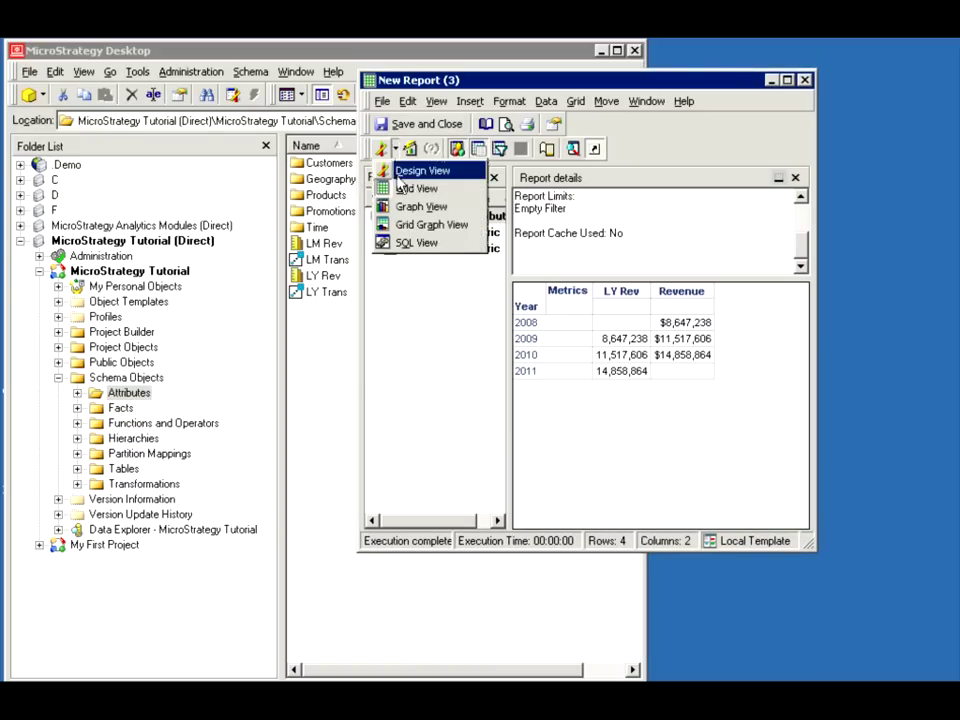
left_click(397, 170)
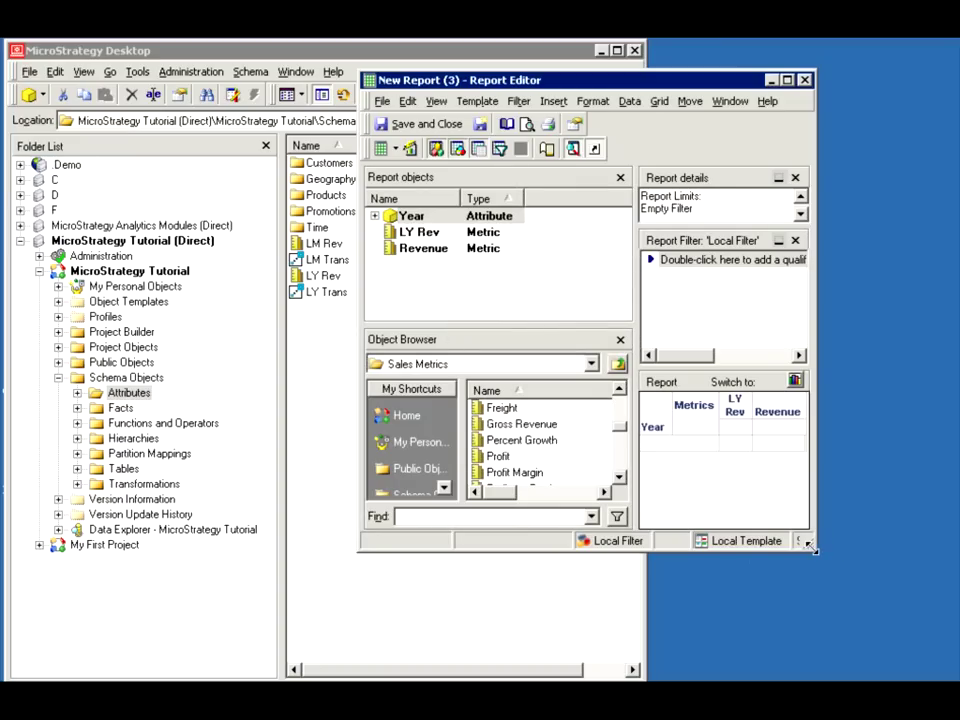
left_click_drag(810, 547, 898, 663)
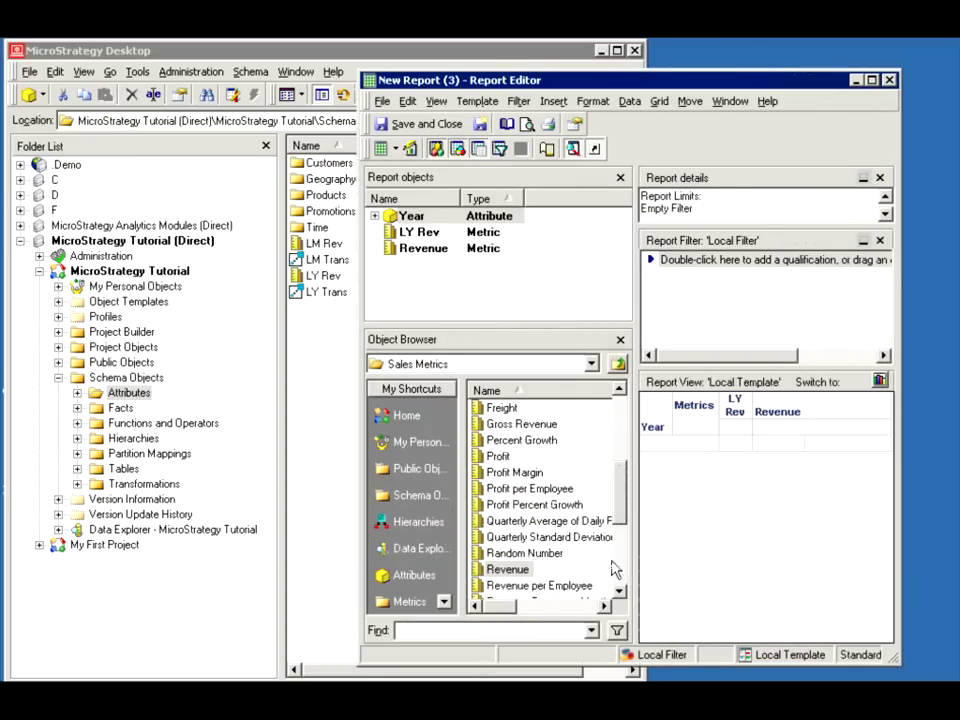
left_click(414, 575)
double_click(492, 472)
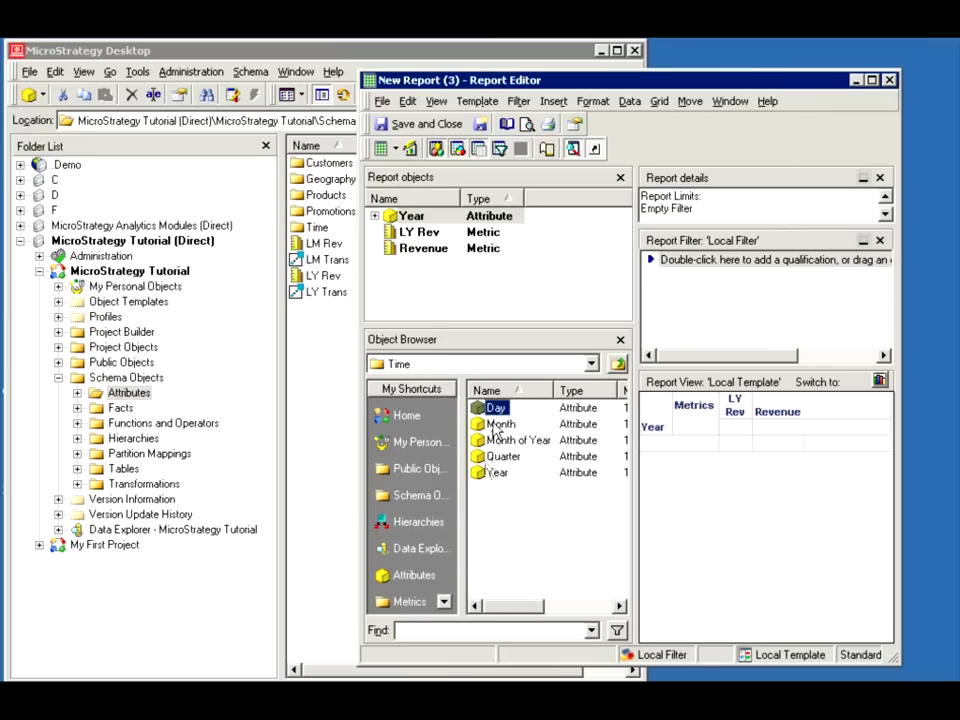
left_click_drag(497, 428, 690, 470)
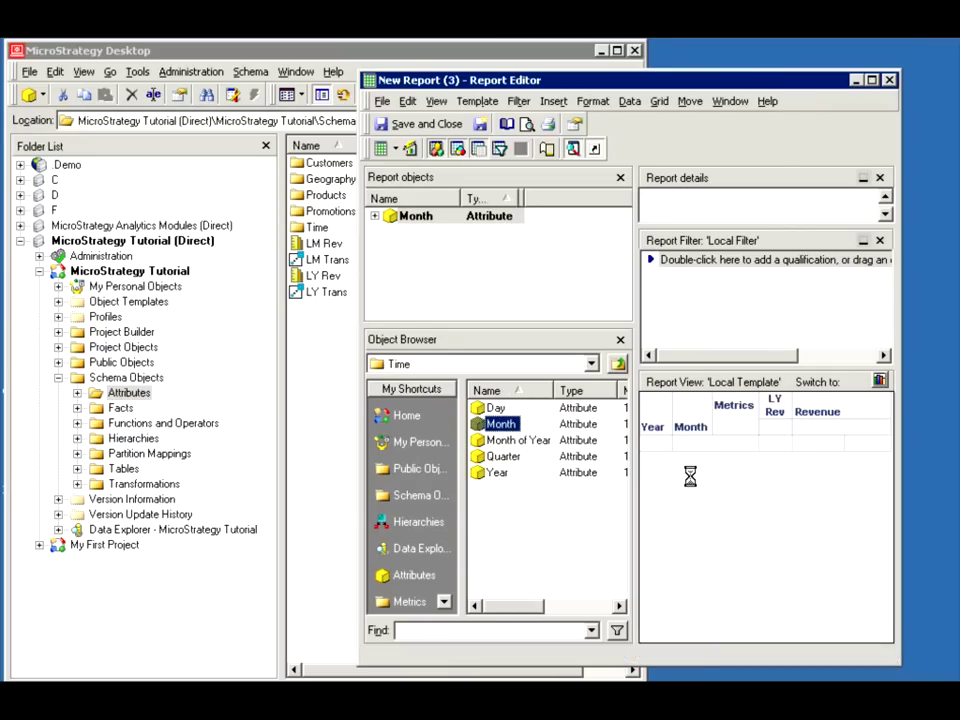
left_click(380, 148)
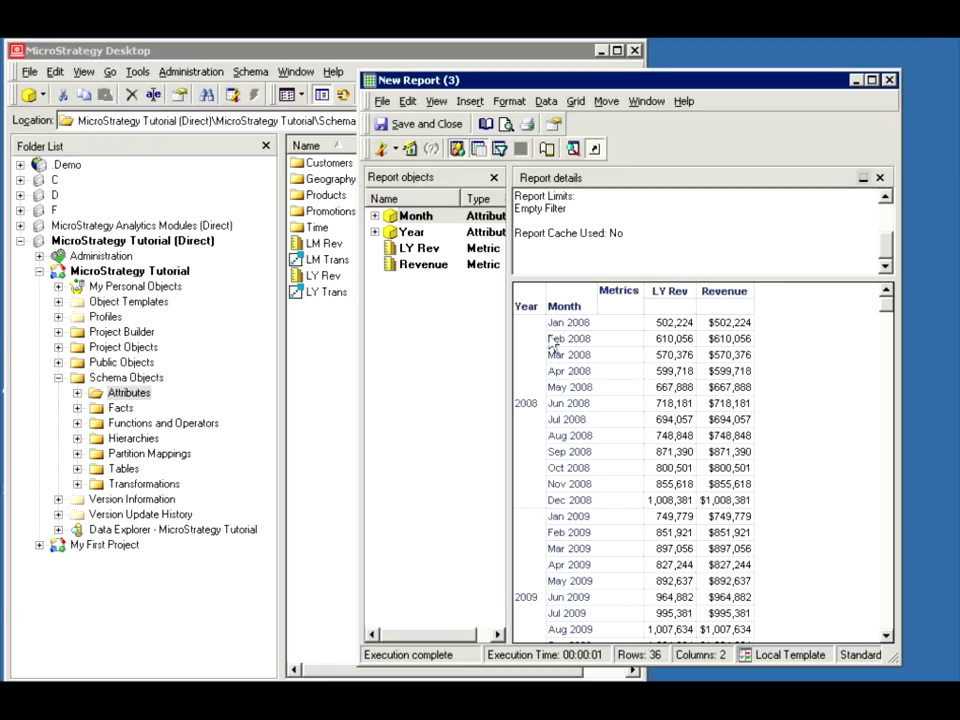
Open the LY Rev metric definition, inspect its LY Trans transformation, then close the editor.
right_click(408, 250)
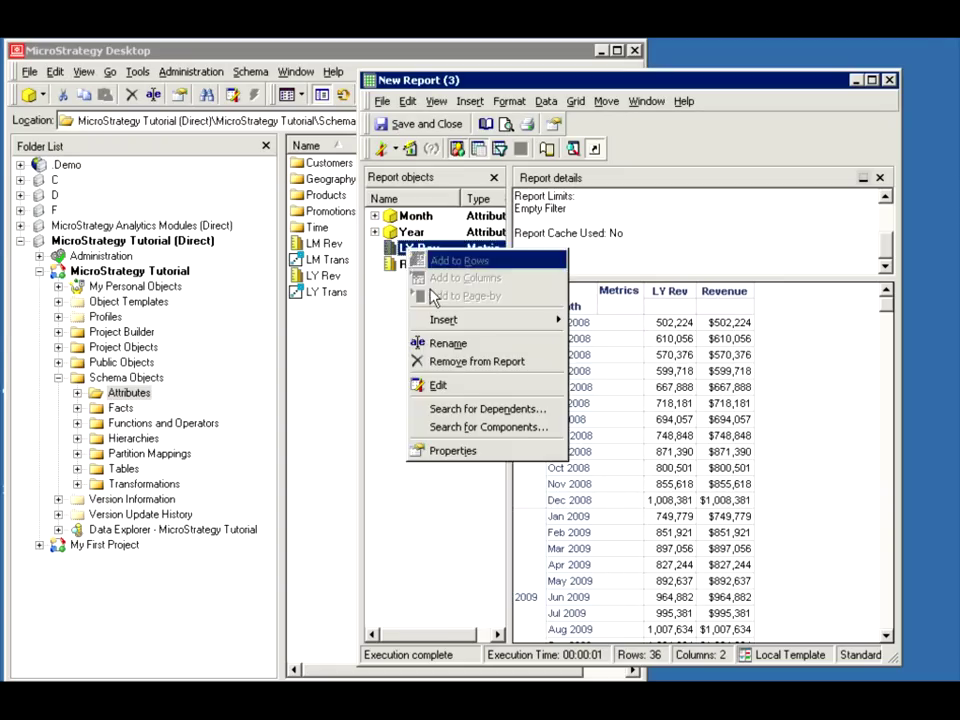
left_click(450, 386)
left_click(758, 441)
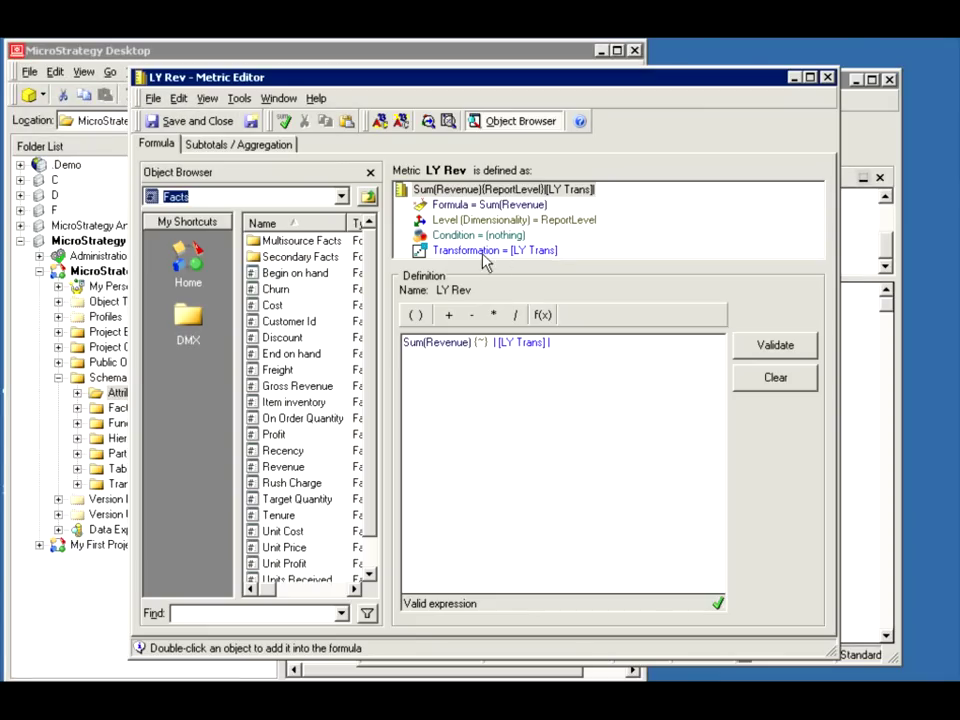
left_click(482, 251)
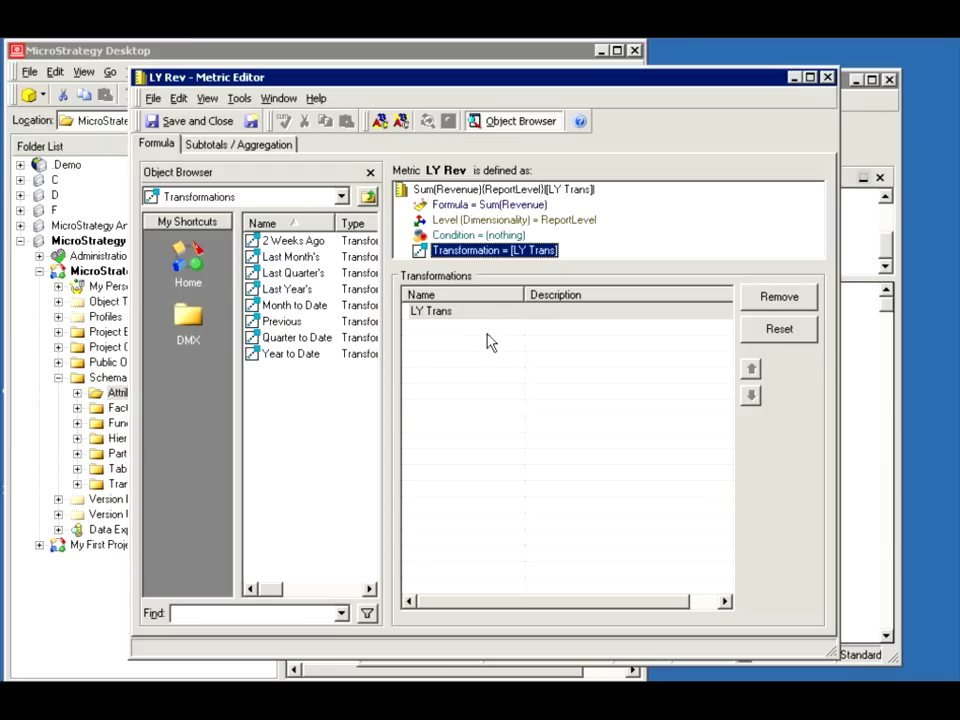
left_click(828, 79)
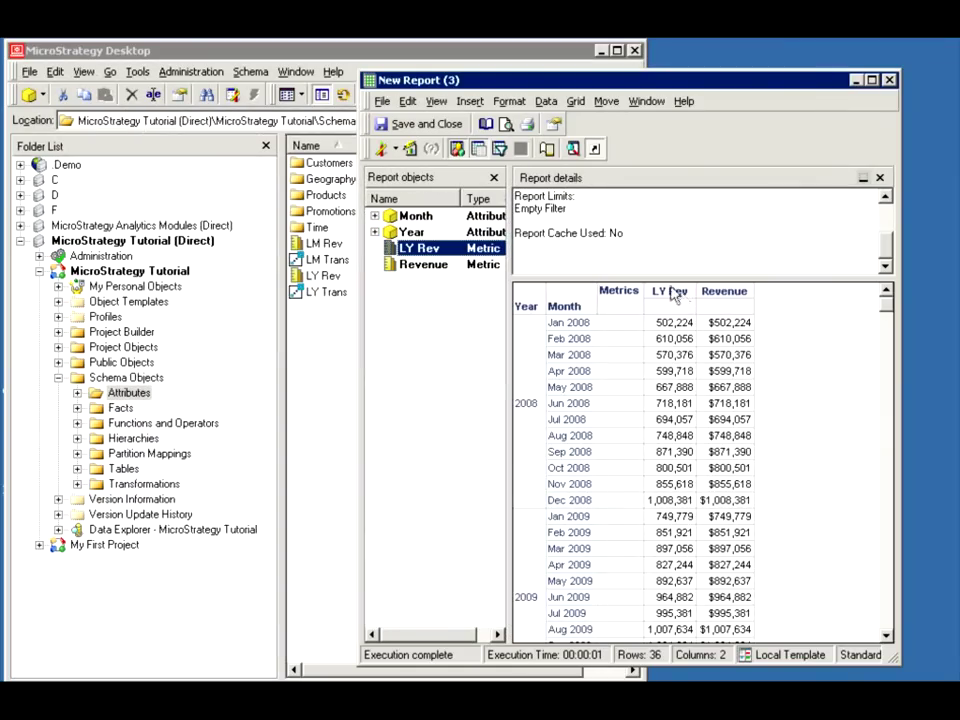
Remove the LY Rev metric from the report and confirm the re-run.
left_click_drag(680, 293, 420, 392)
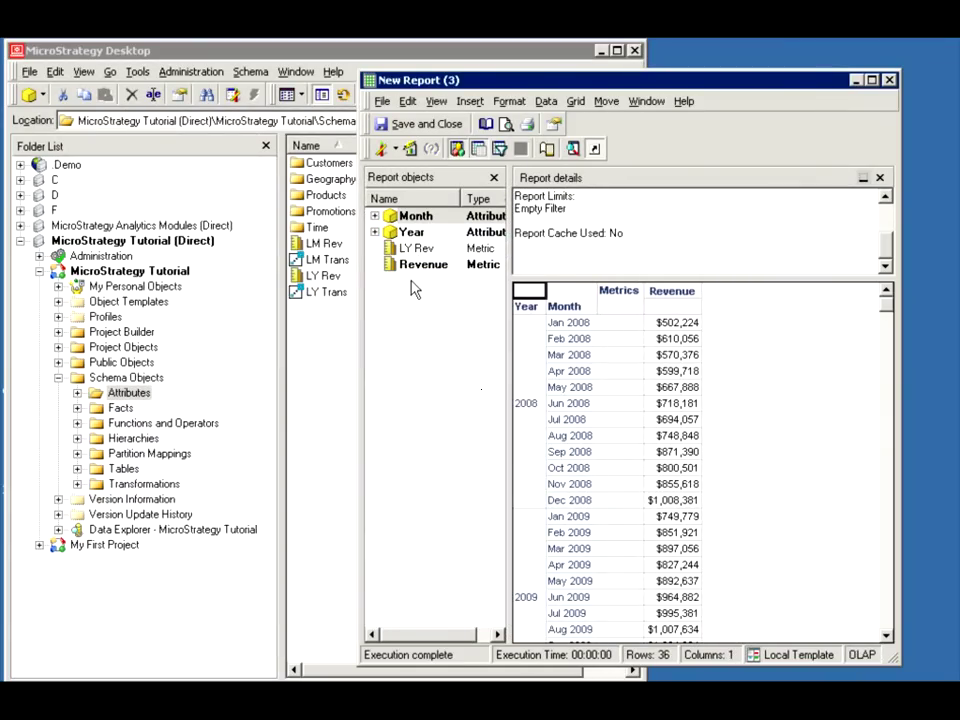
right_click(405, 254)
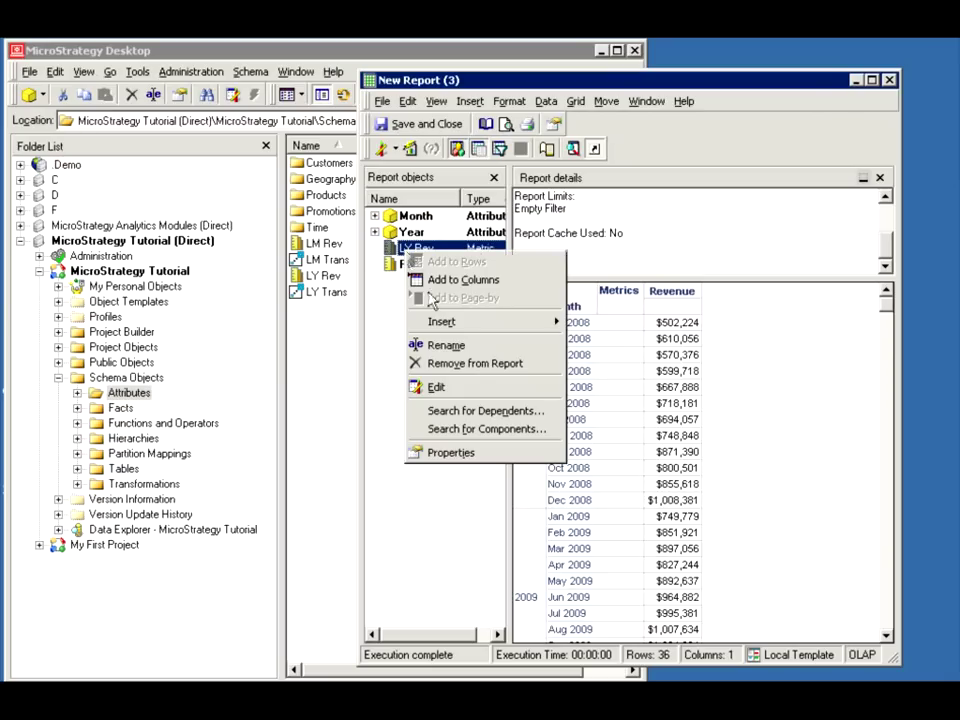
left_click(474, 364)
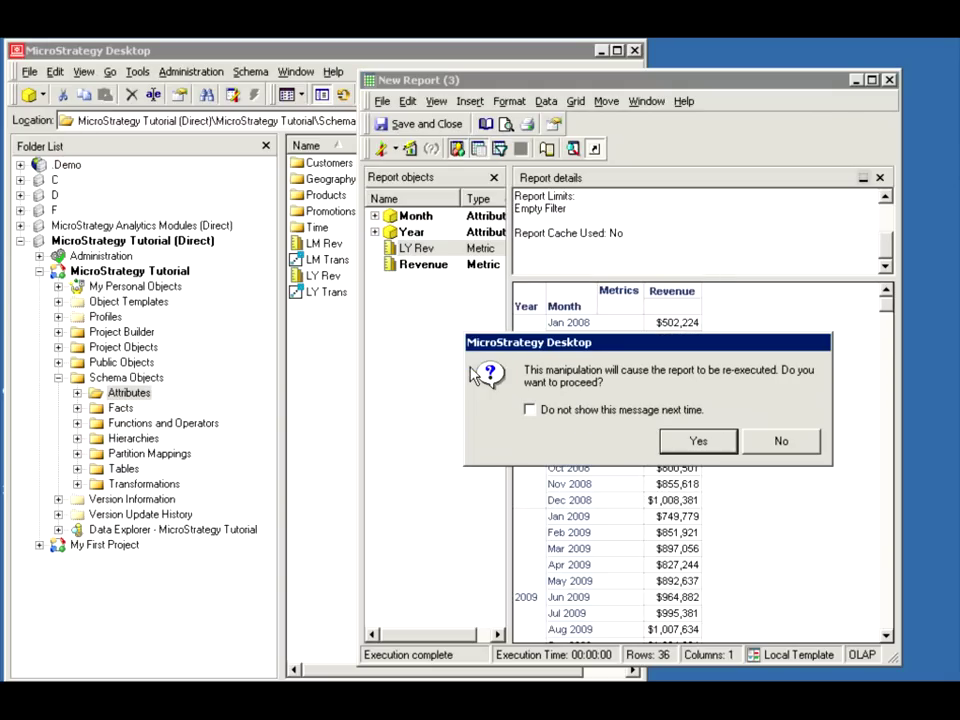
left_click(722, 443)
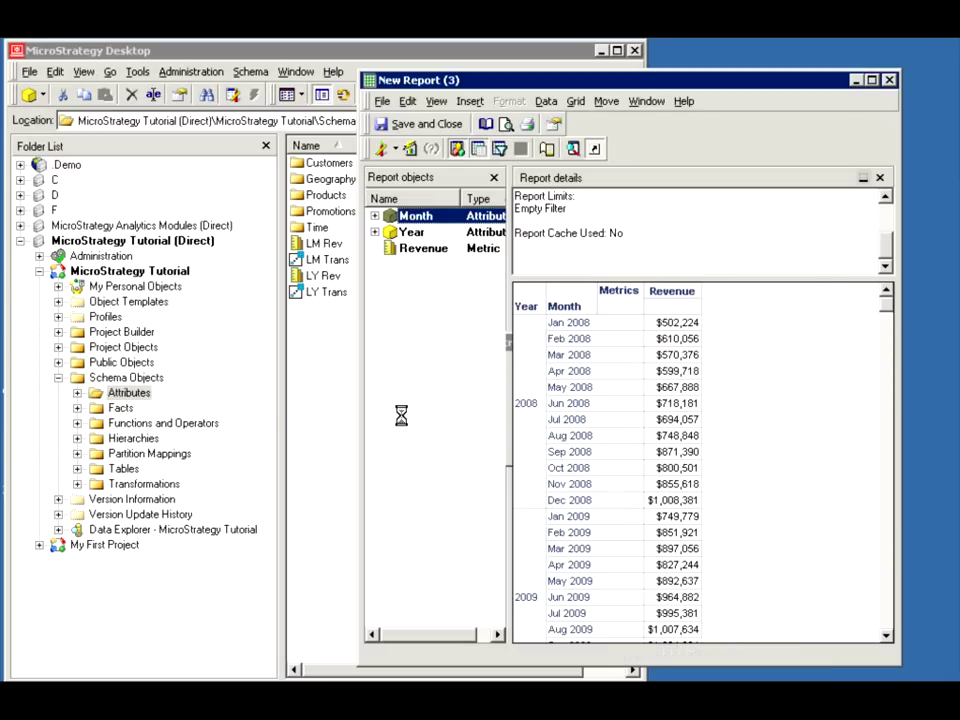
Add the LM Rev metric to the grid and re-run the report.
left_click(316, 245)
left_click_drag(316, 245, 672, 398)
left_click(700, 442)
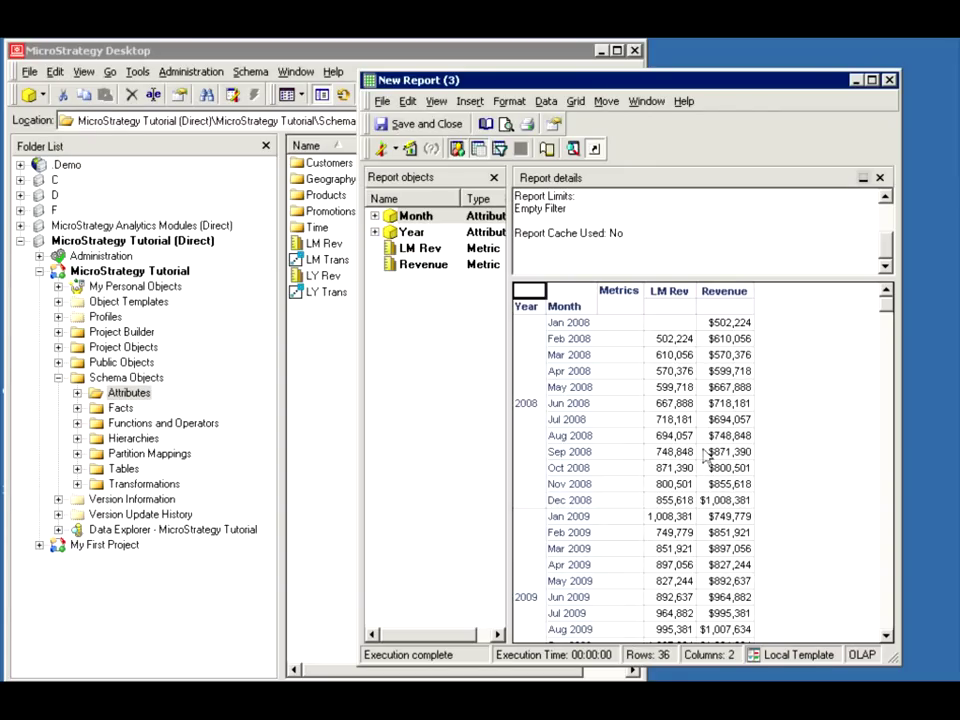
left_click(395, 148)
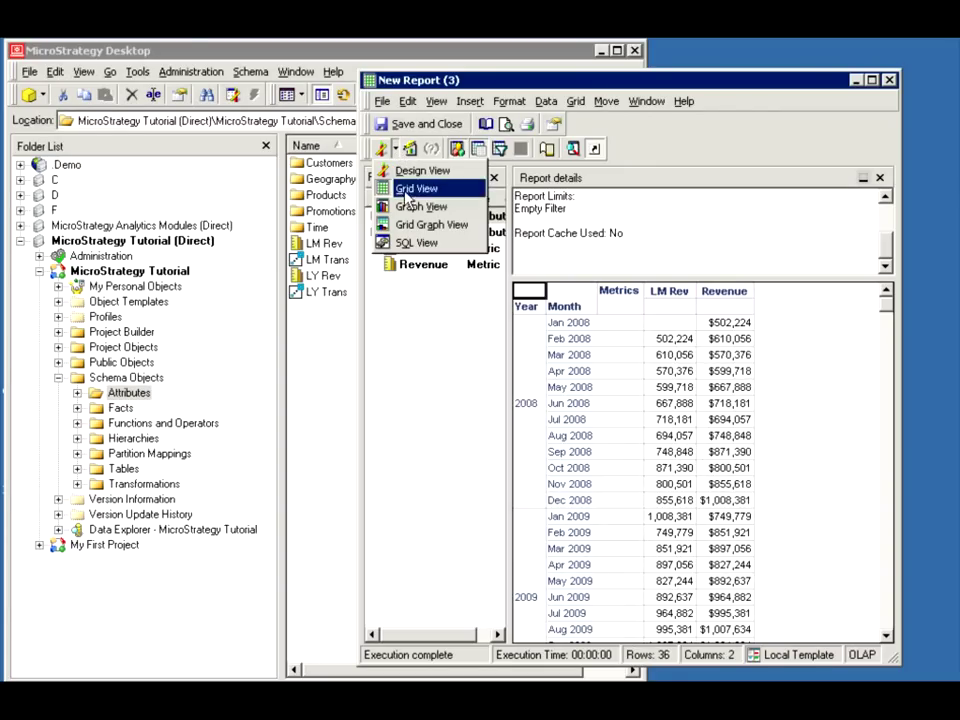
Switch to SQL View and highlight the join on the previous month ID.
left_click(412, 242)
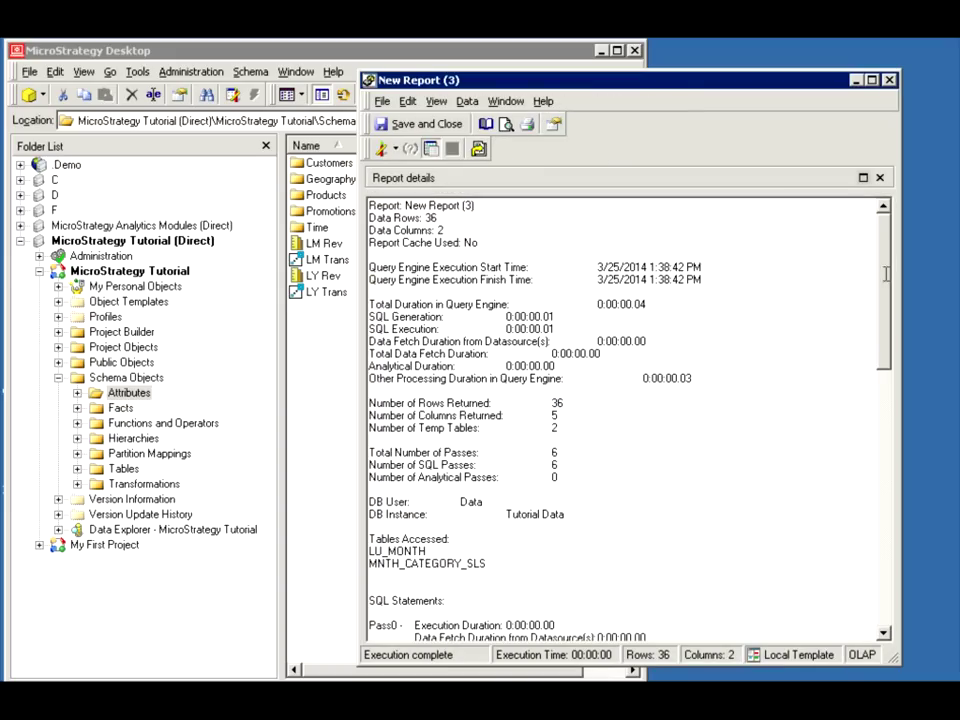
left_click_drag(886, 271, 889, 368)
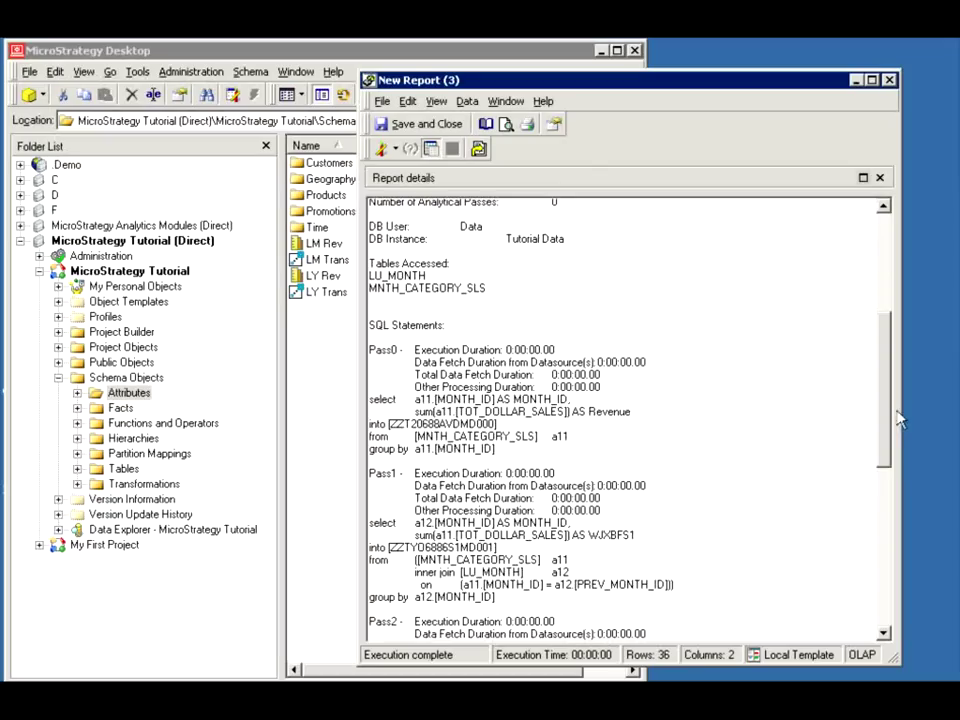
scroll(872, 460, "down", 5)
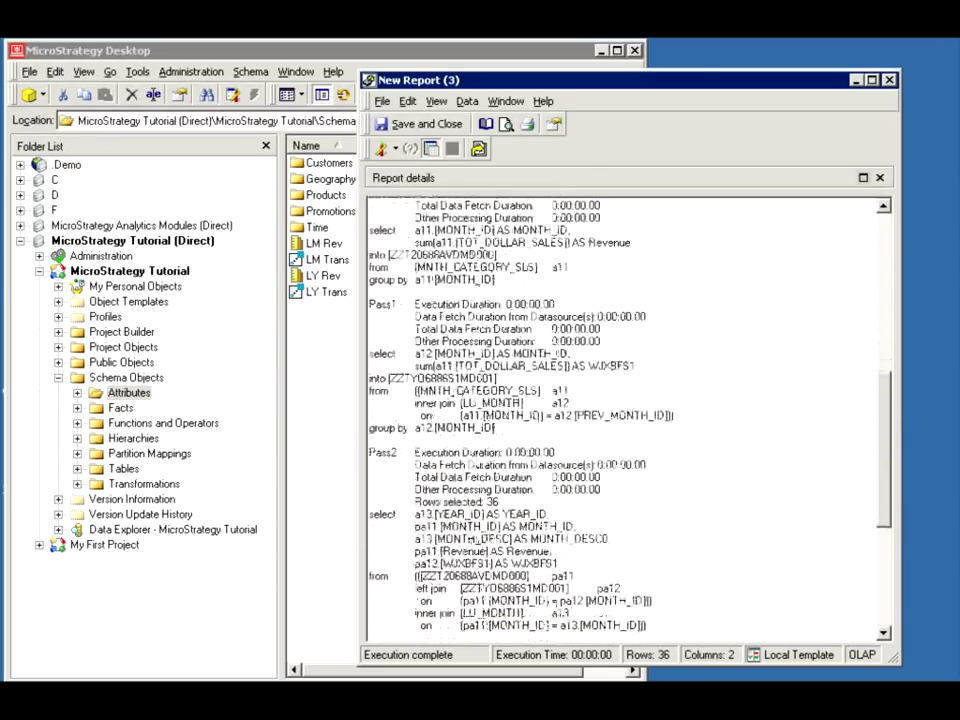
left_click_drag(460, 415, 633, 416)
left_click(542, 416)
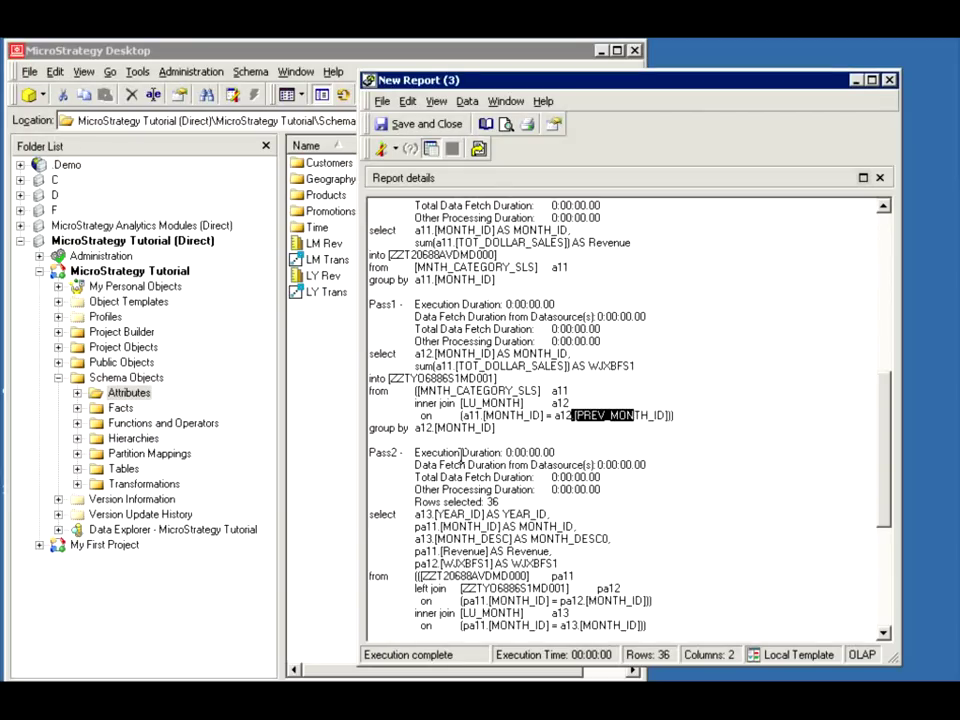
Scroll down and highlight the final pass's select and join statements, then scroll back up.
scroll(883, 479, "down", 4)
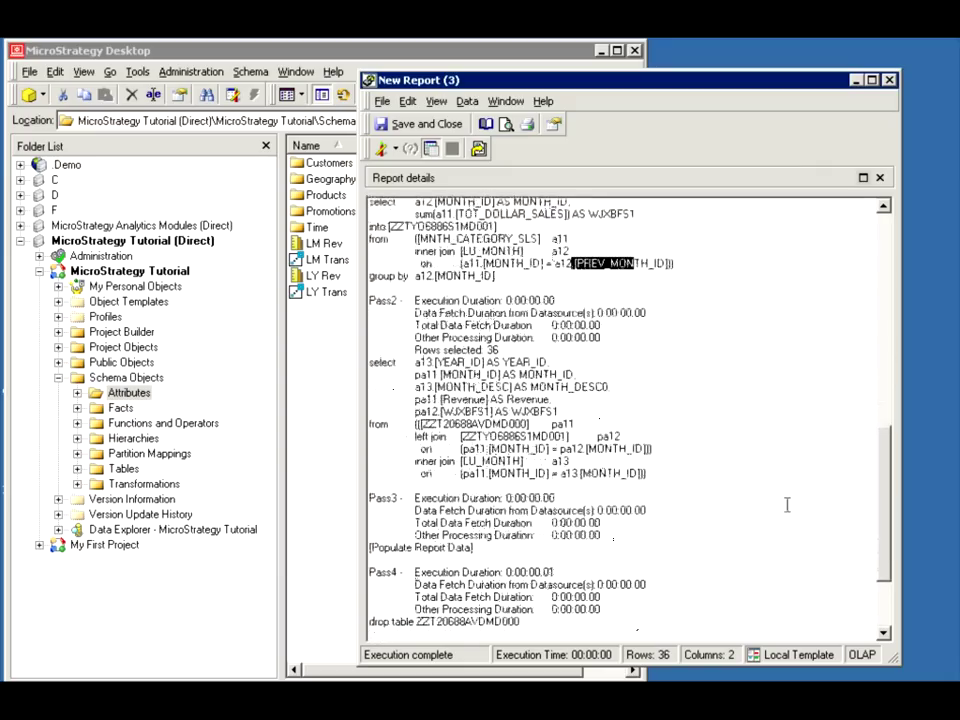
left_click_drag(722, 479, 352, 372)
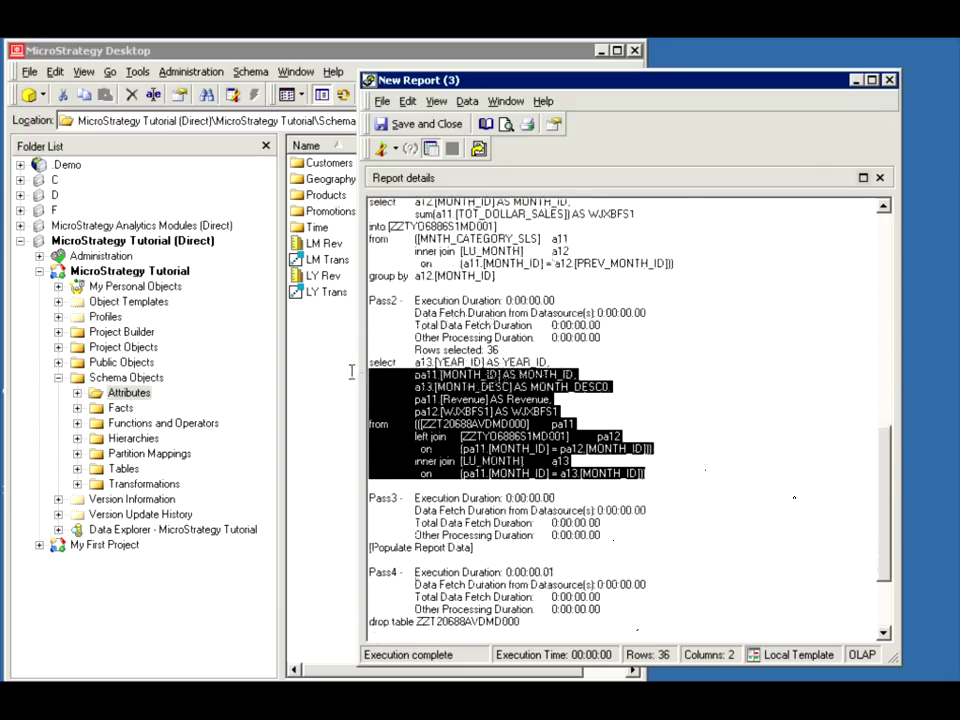
left_click(635, 408)
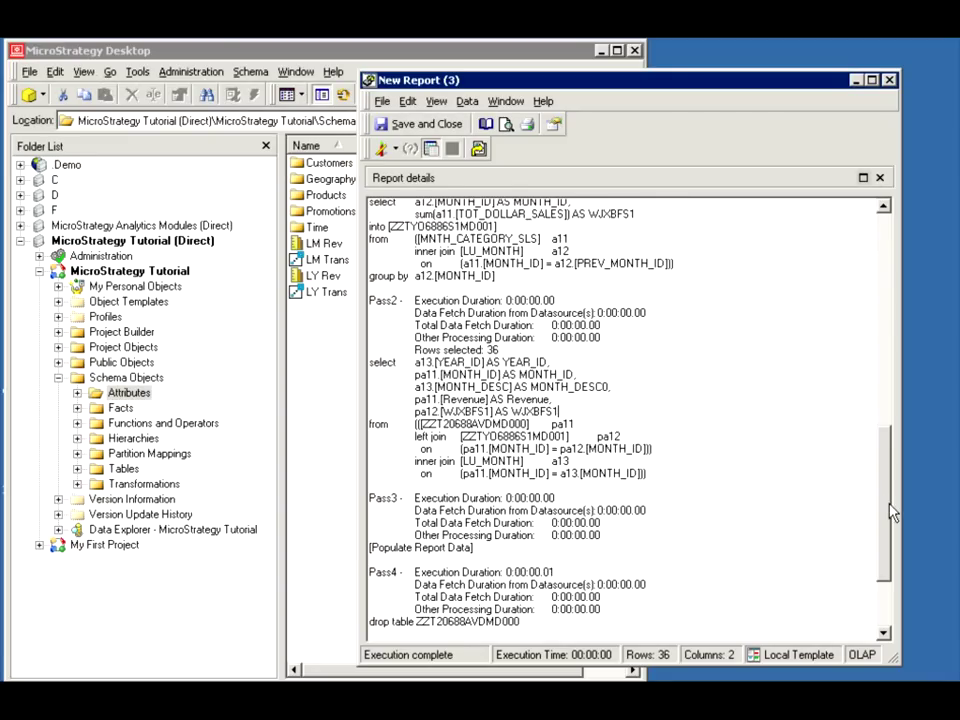
left_click_drag(889, 510, 888, 475)
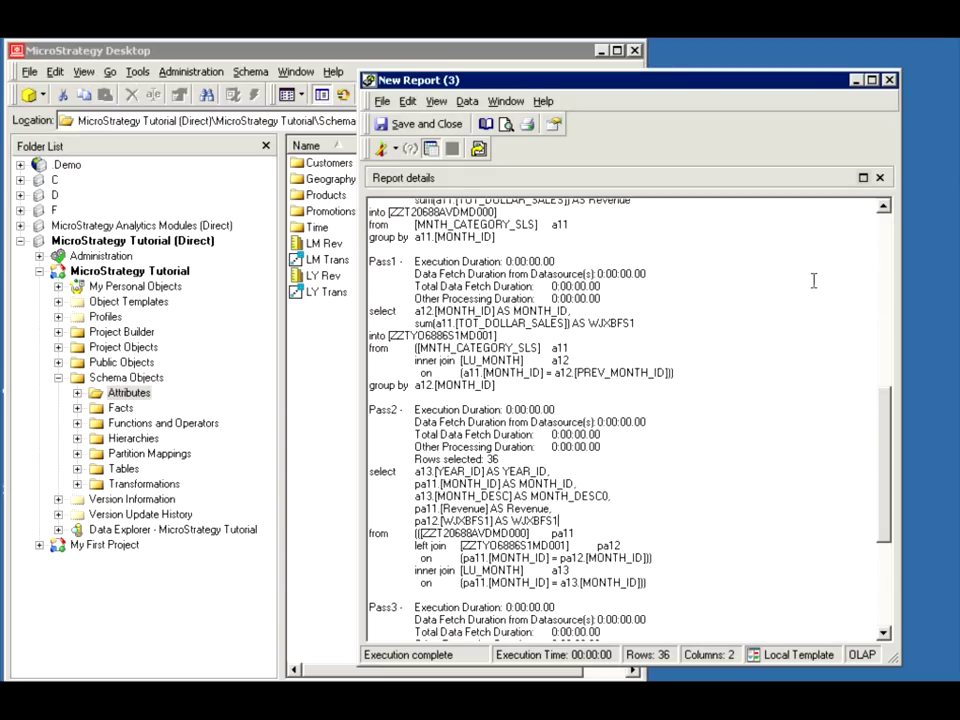
scroll(888, 243, "up", 10)
scroll(885, 212, "up", 2)
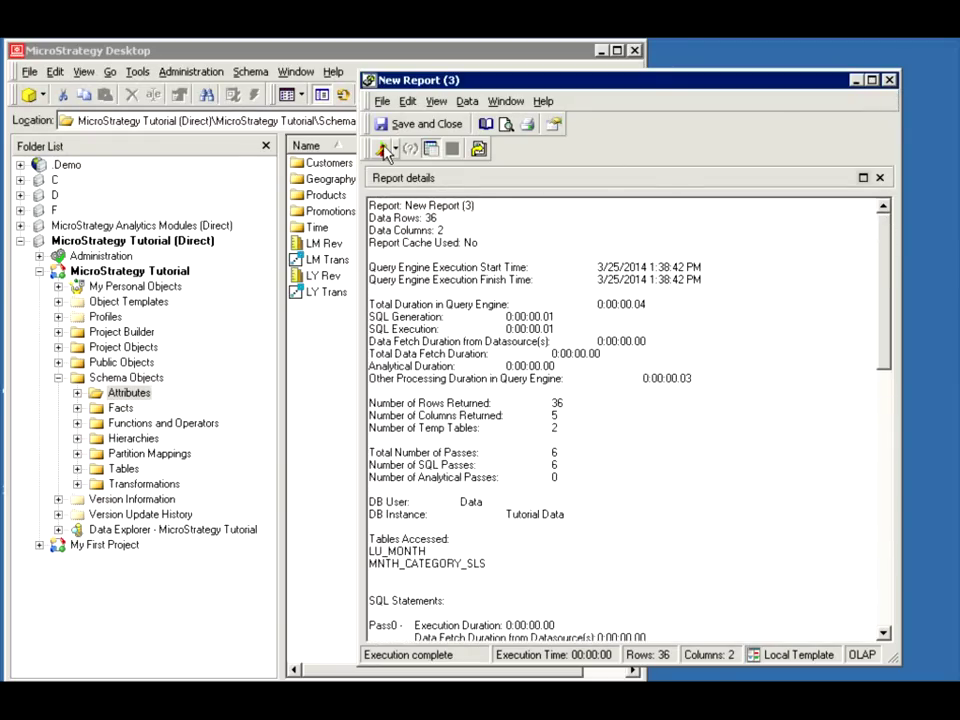
Close the report and create a new transformation with Year from the Time folder as member attribute.
left_click(890, 81)
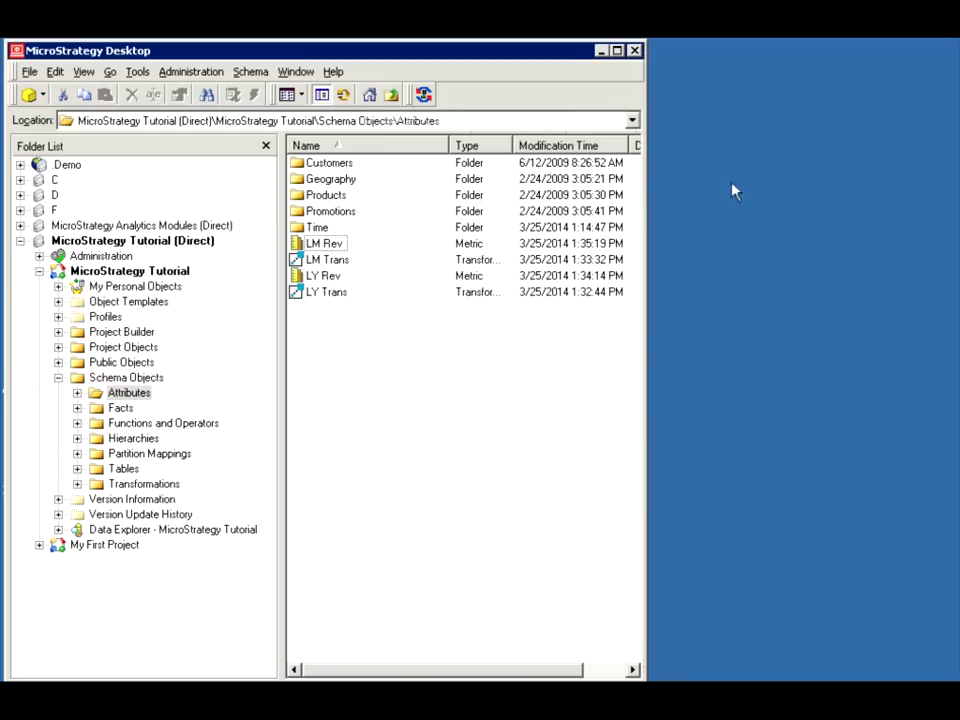
right_click(318, 341)
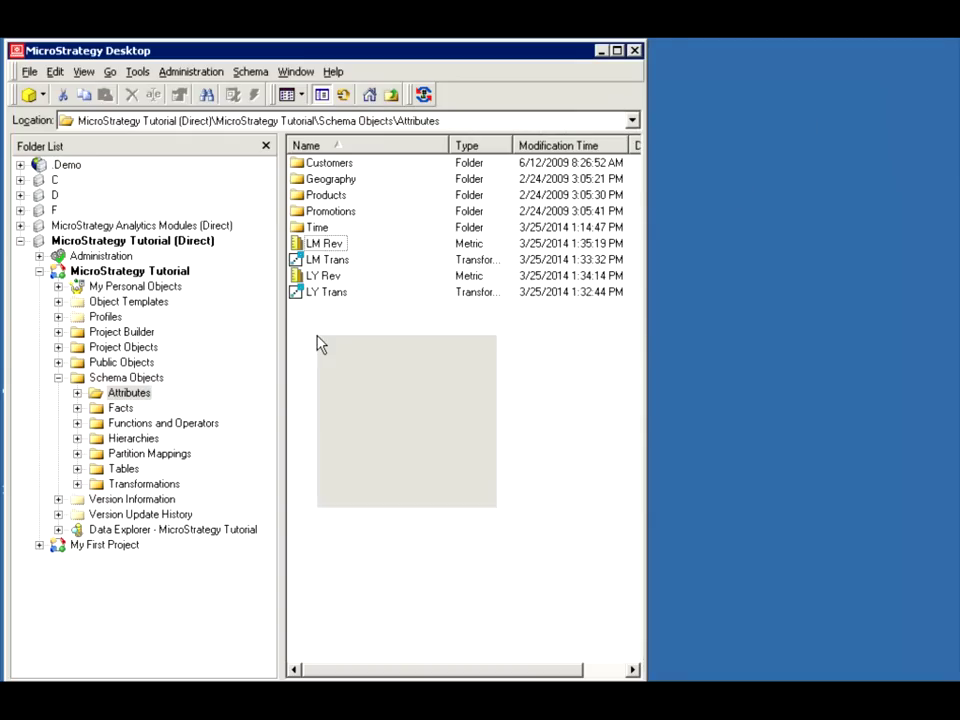
mouse_move(488, 455)
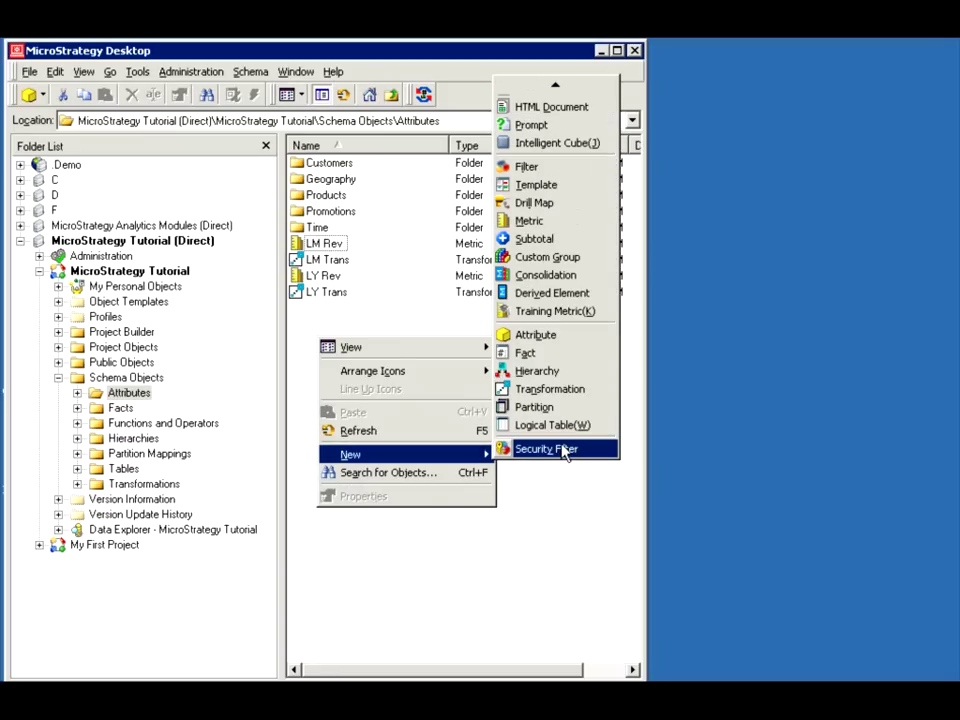
left_click(545, 389)
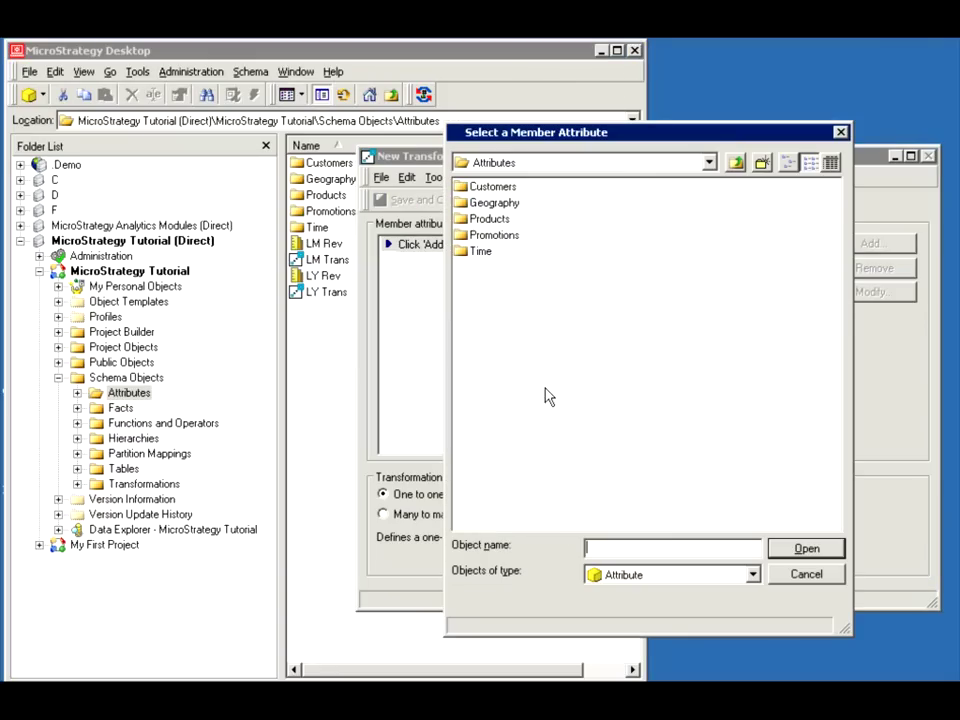
double_click(478, 251)
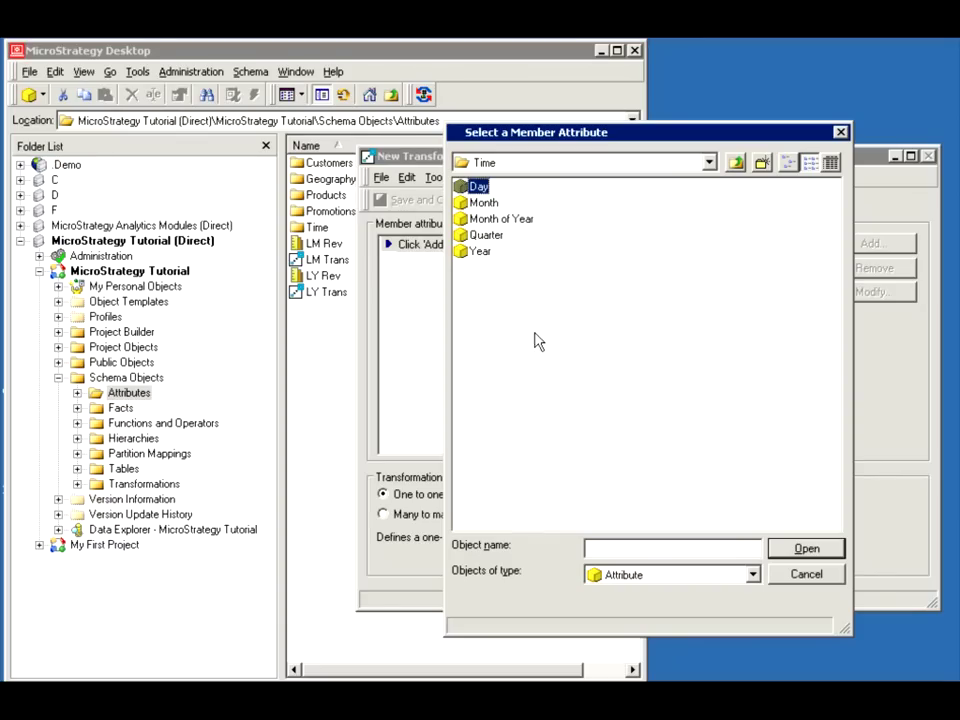
left_click(480, 254)
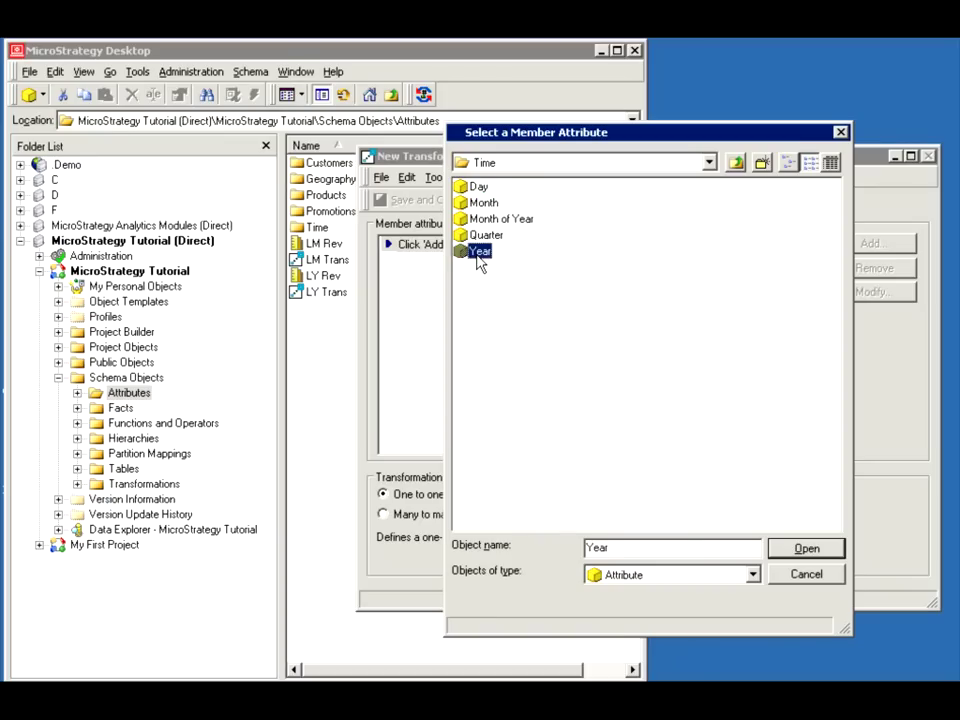
left_click(790, 548)
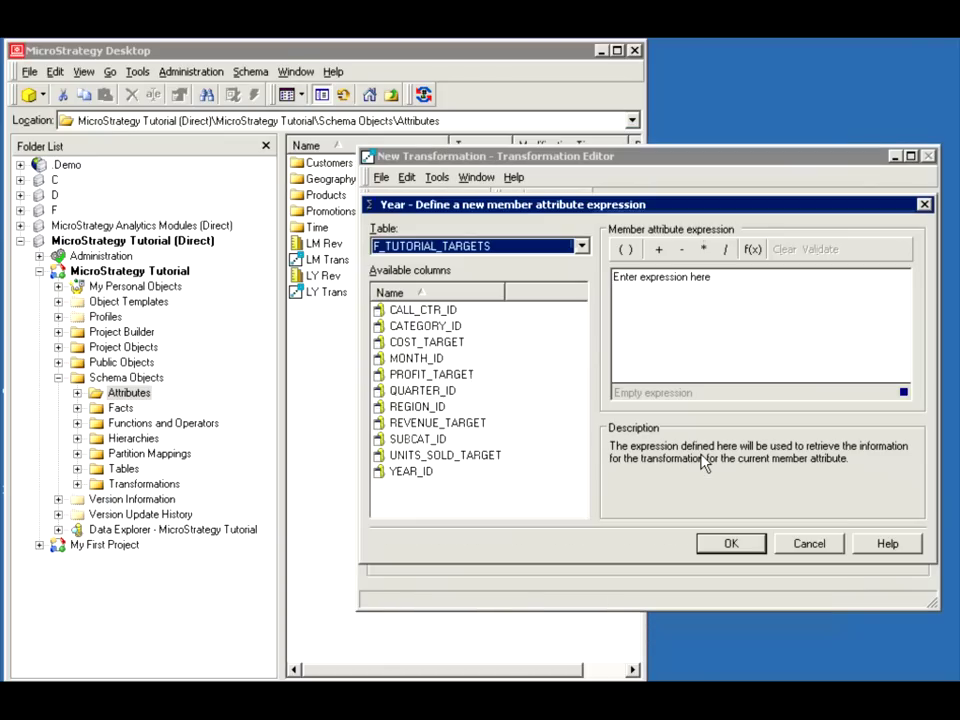
Browse the LU_YEAR and LU_QUARTER table columns for Year's expression.
left_click(581, 246)
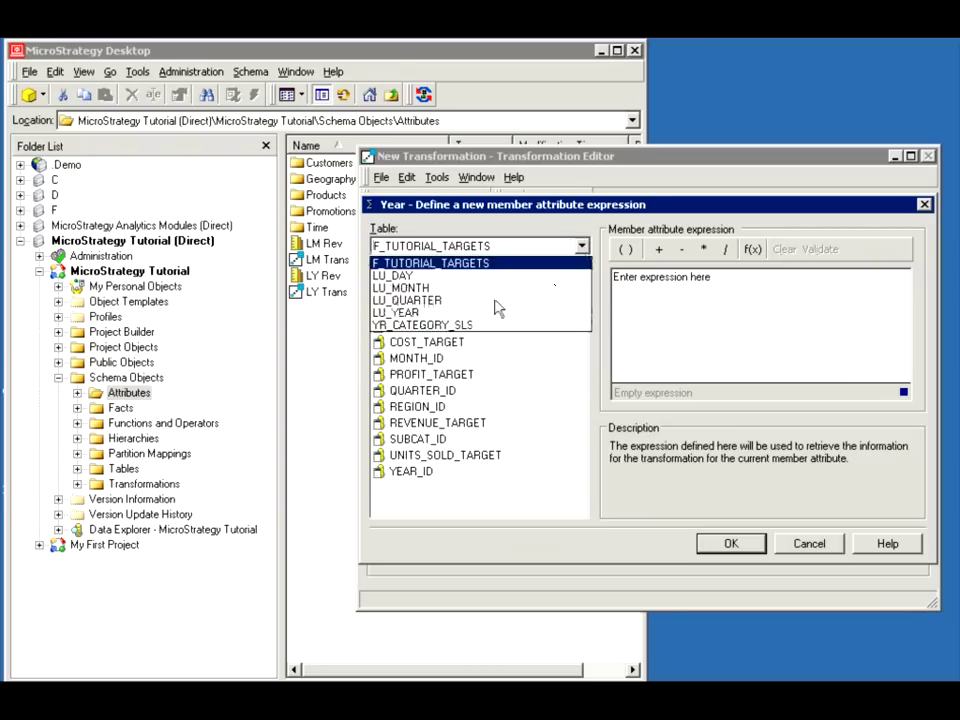
left_click(415, 312)
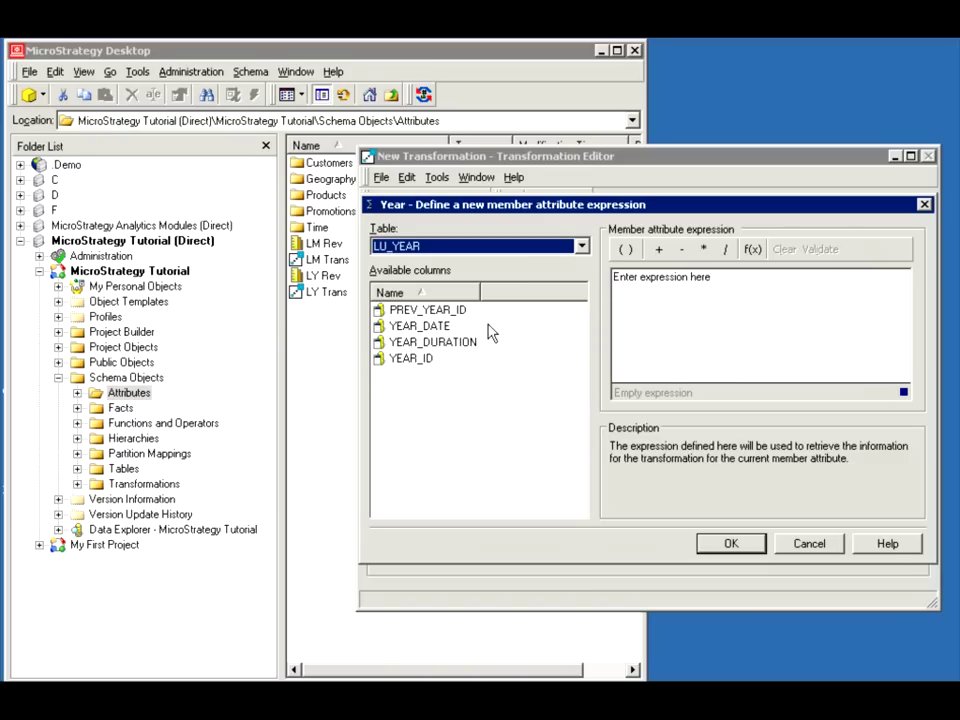
left_click(581, 246)
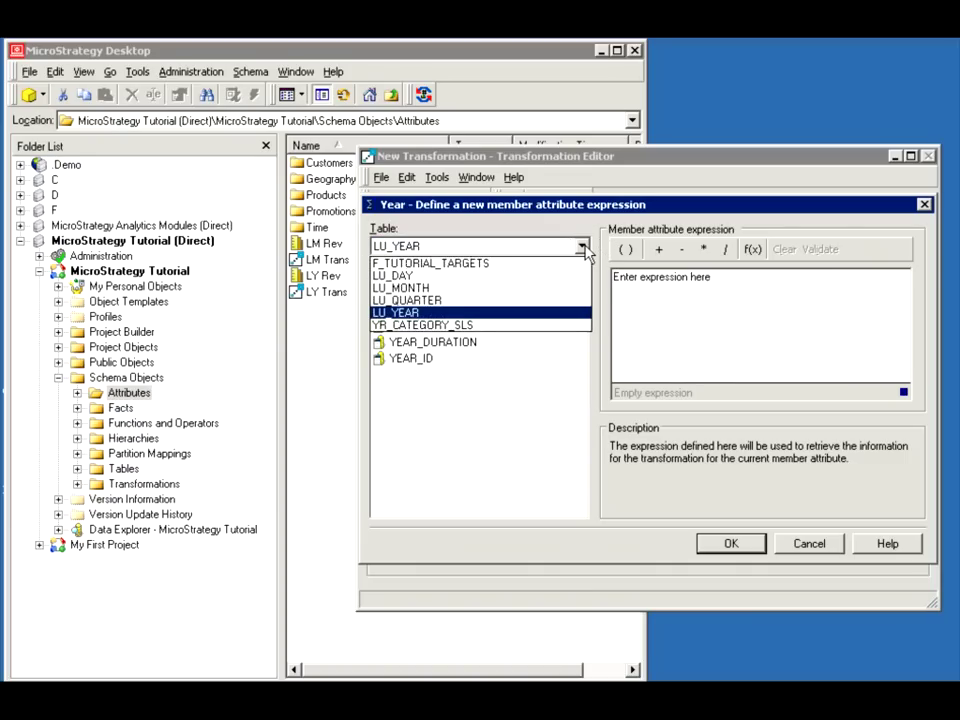
left_click(405, 300)
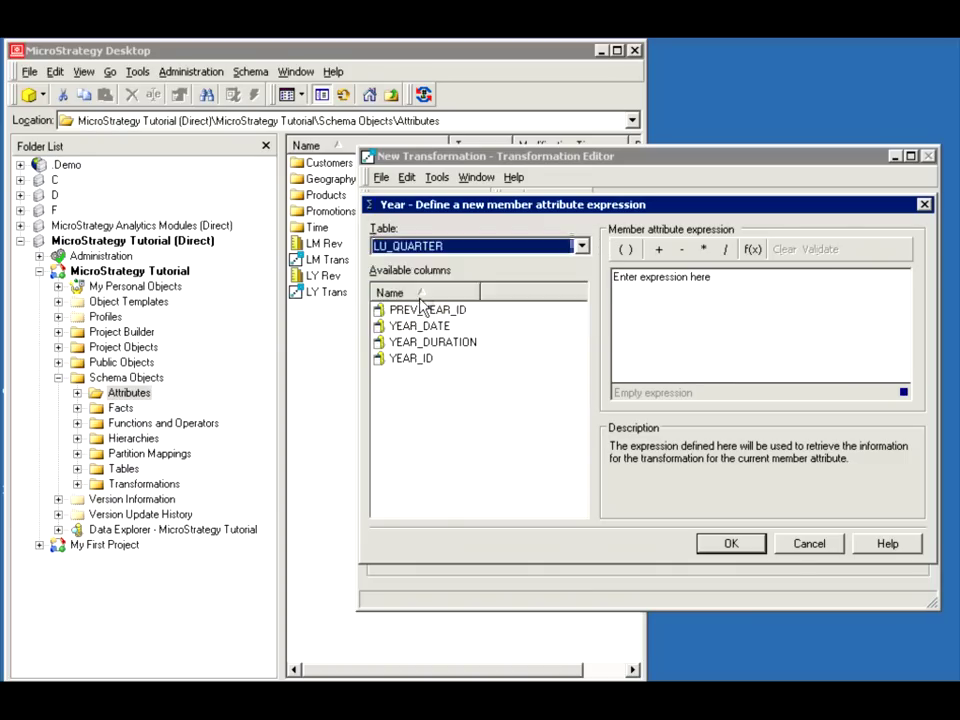
left_click_drag(579, 343, 583, 302)
Browse the LU_MONTH columns, then cancel the expression and close the unsaved transformation.
left_click(512, 252)
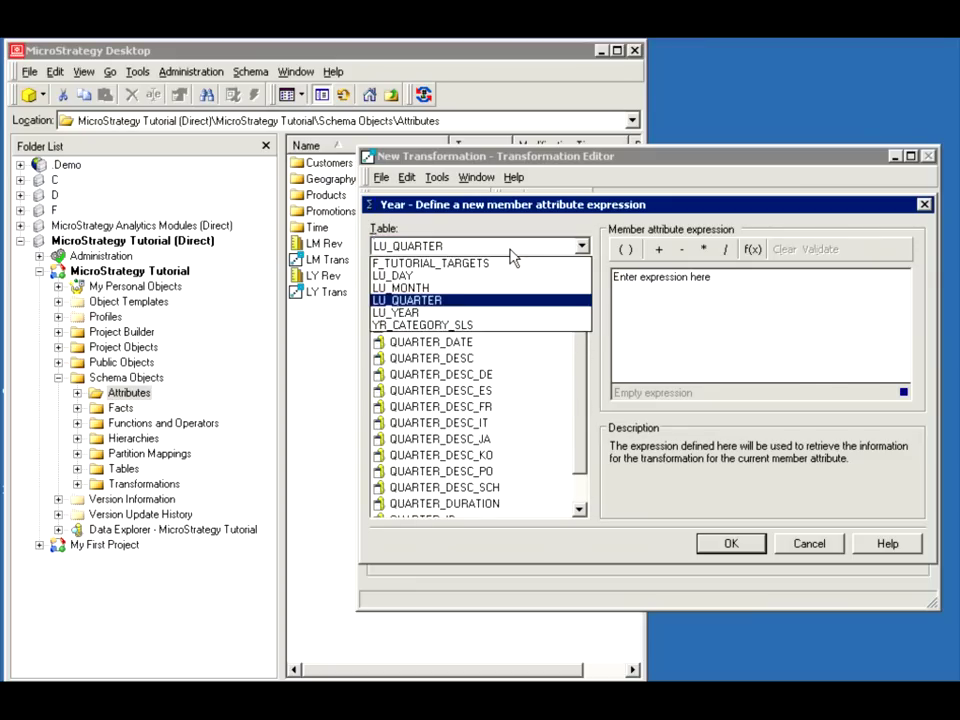
left_click(398, 287)
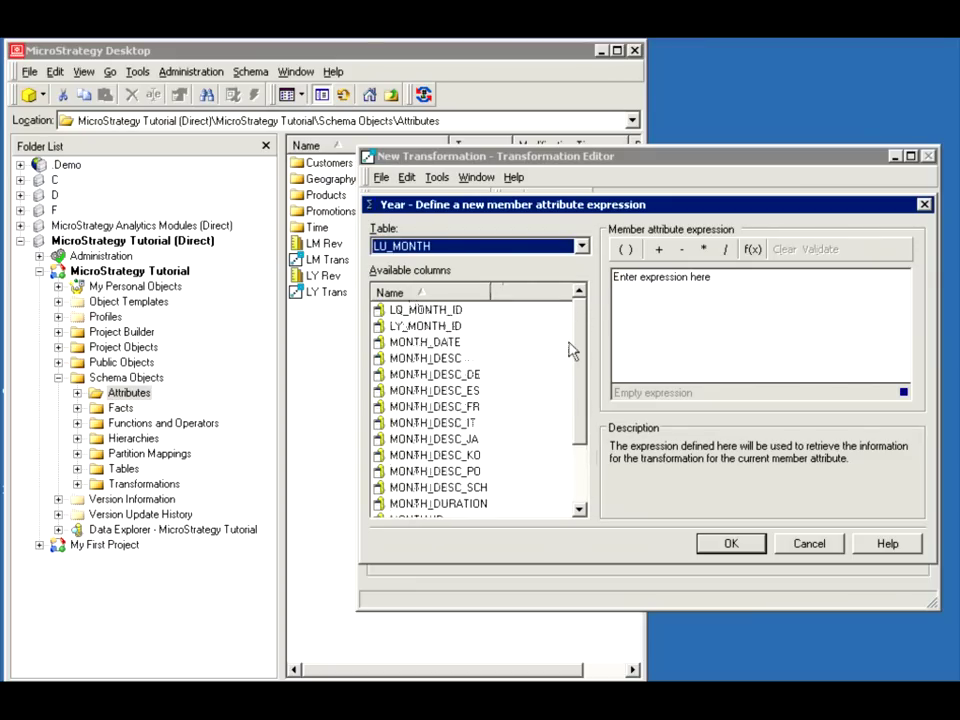
left_click_drag(579, 349, 587, 425)
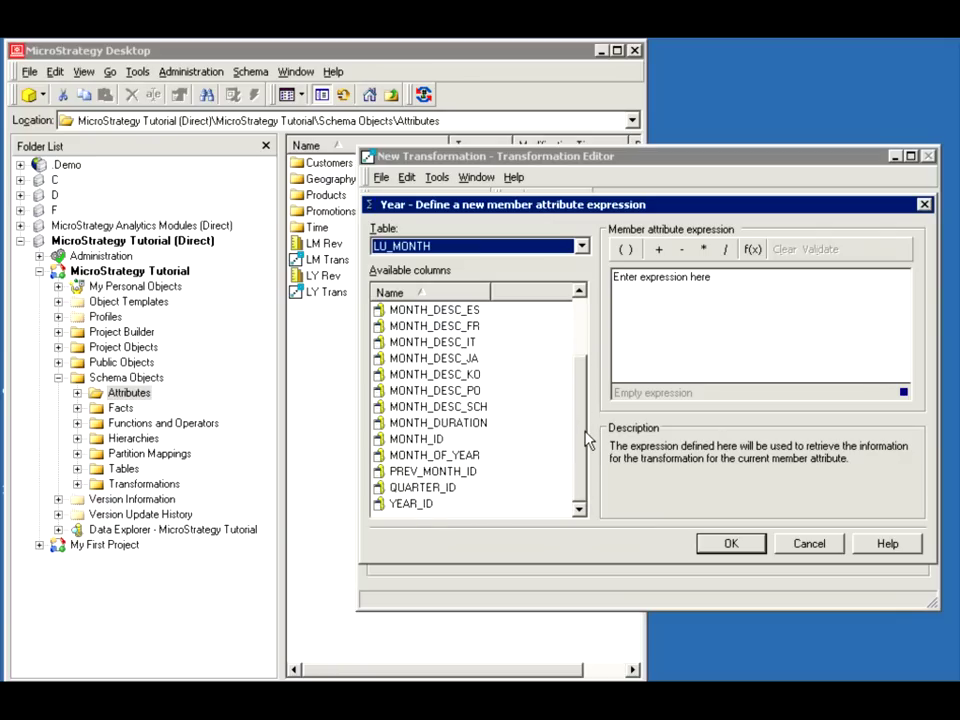
left_click_drag(588, 442, 585, 317)
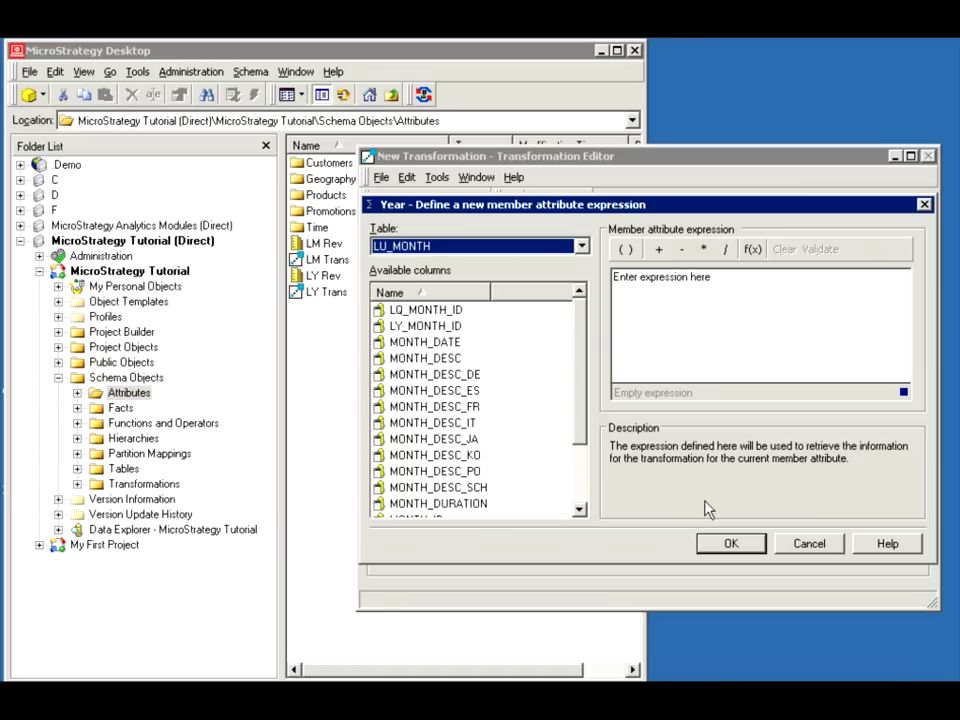
left_click(810, 542)
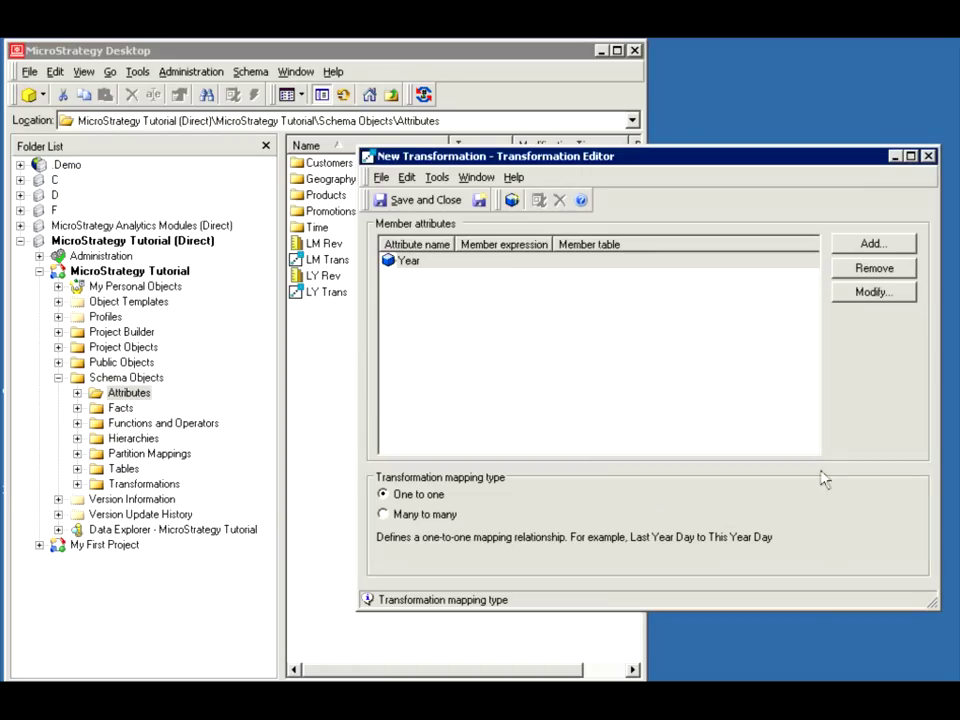
left_click(928, 155)
Discard the unsaved transformation and inspect the existing Year to Date transformation.
left_click(726, 441)
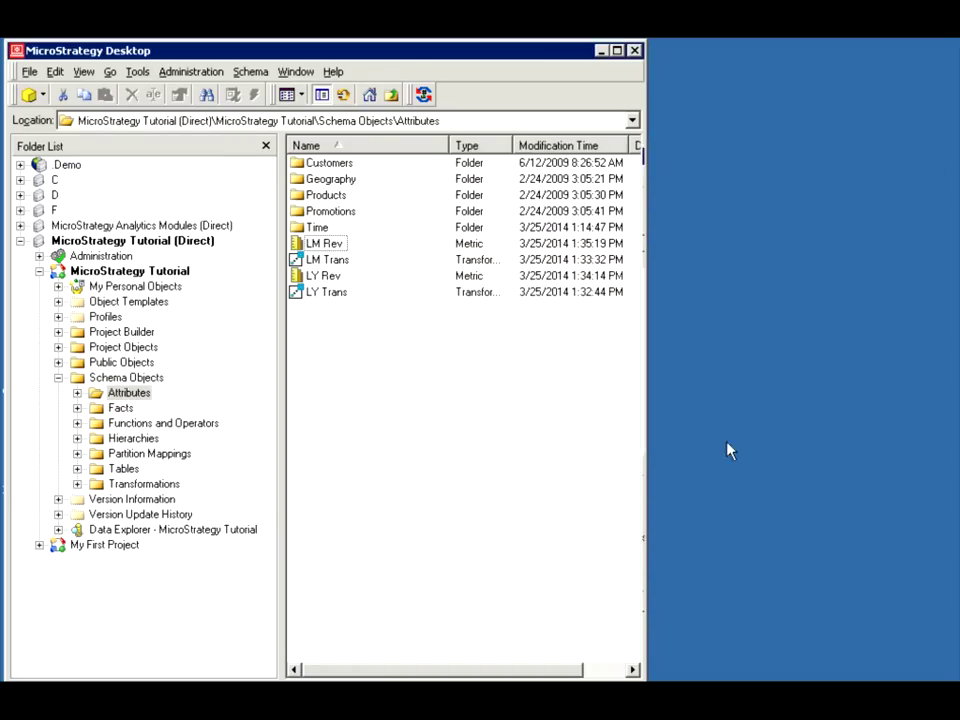
left_click(125, 484)
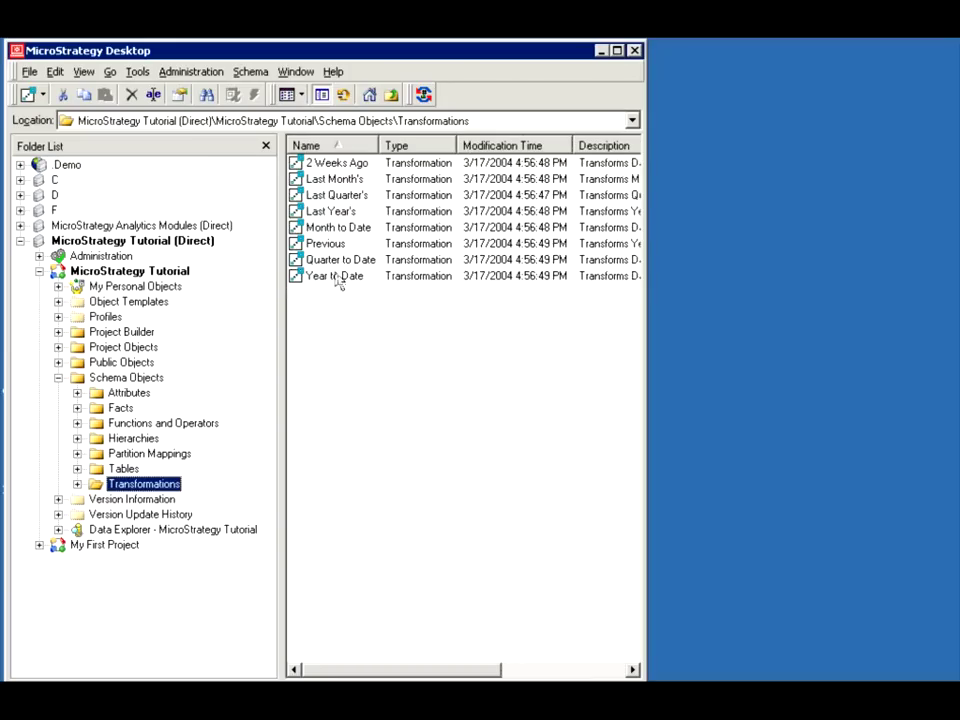
double_click(334, 276)
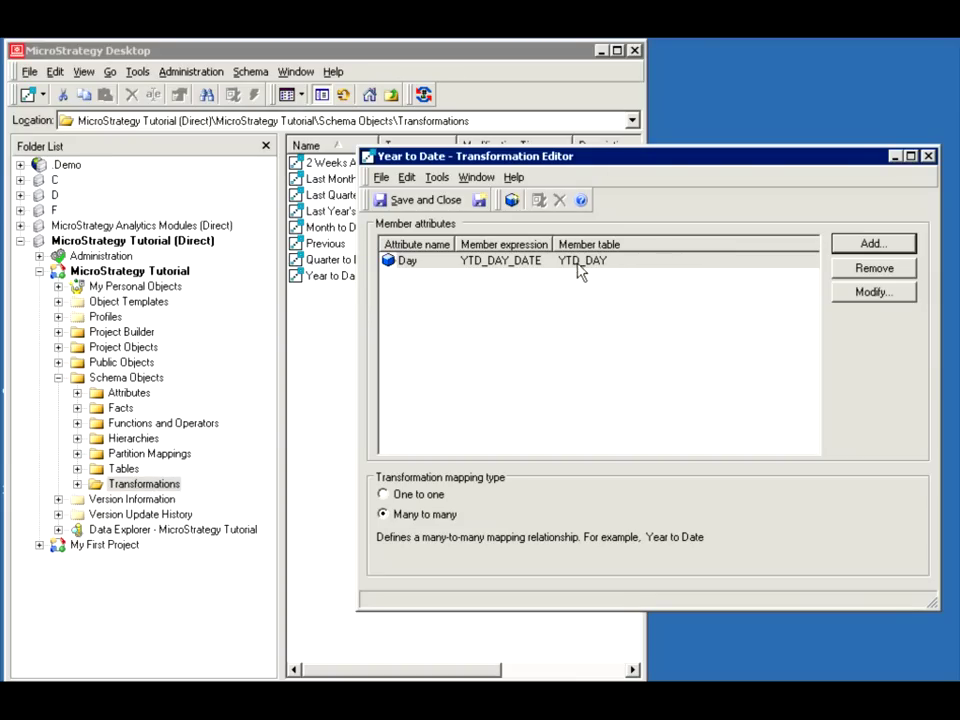
left_click(928, 157)
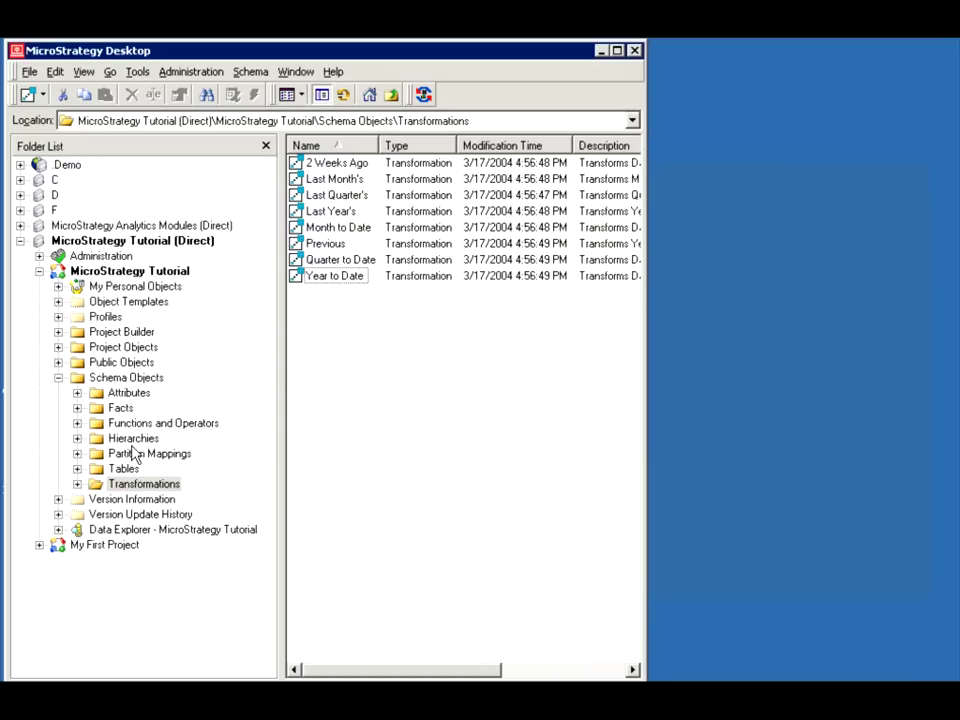
Start a new transformation from the Attributes folder's New menu.
left_click(128, 393)
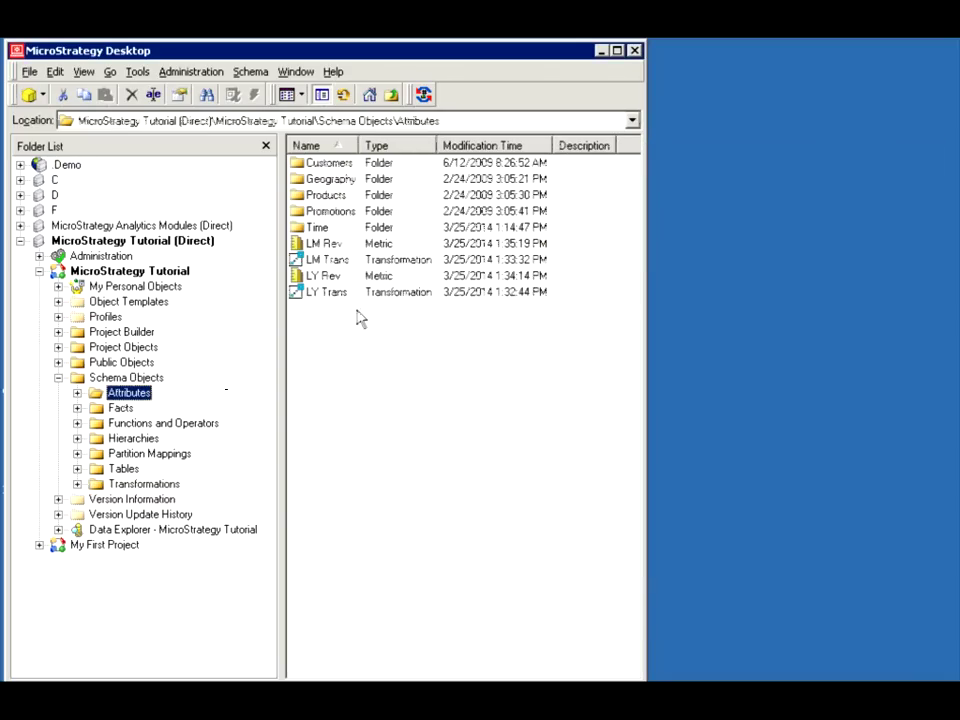
right_click(307, 356)
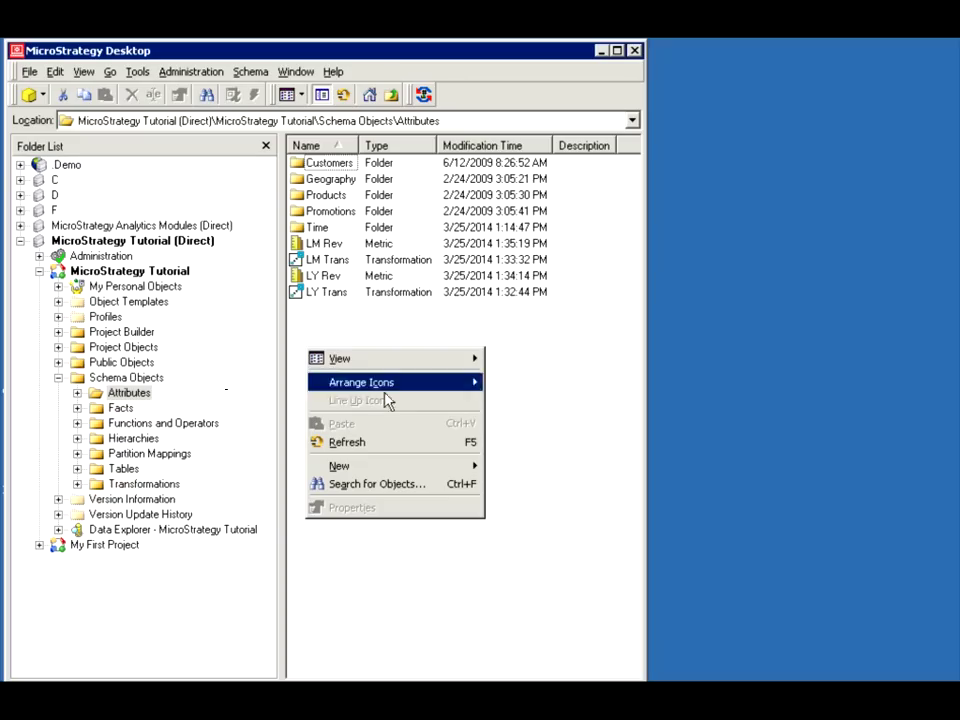
mouse_move(457, 463)
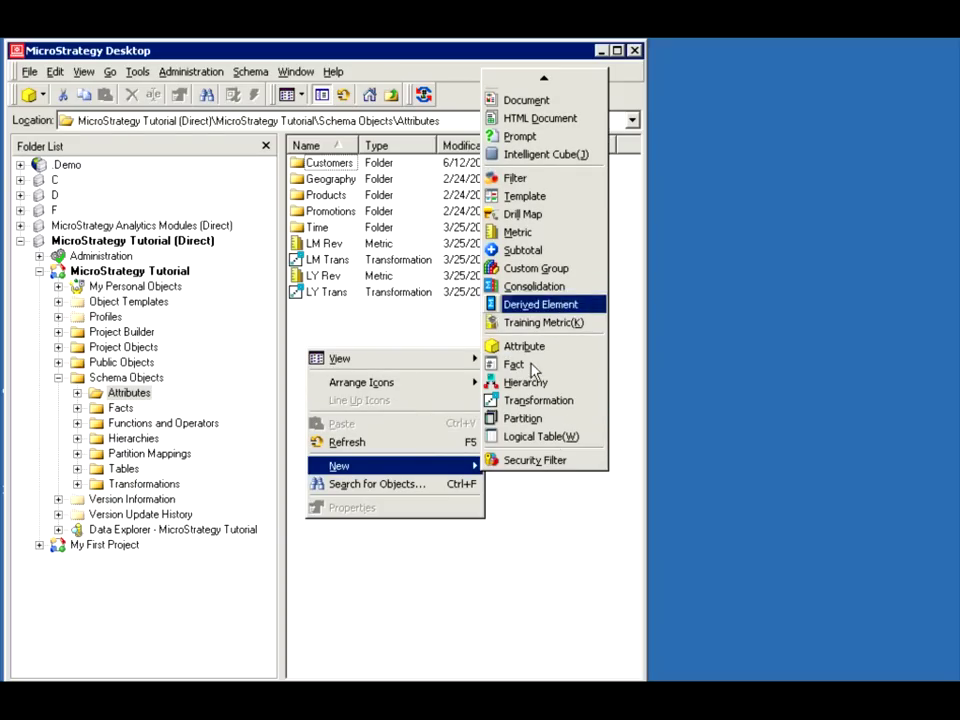
left_click(535, 402)
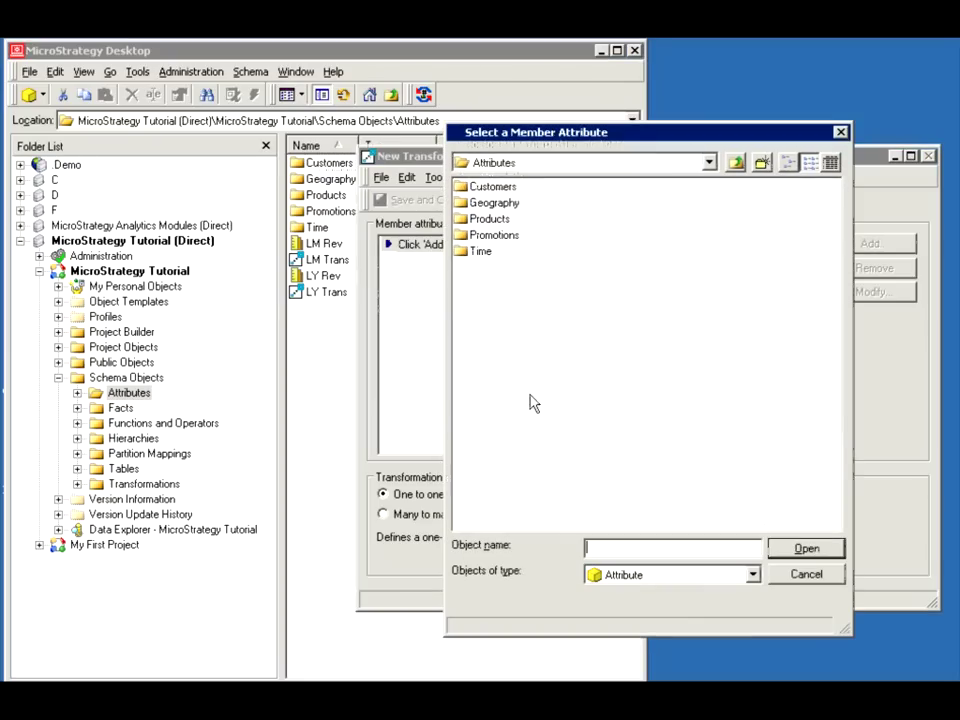
Choose Time > Day as the transformation's member attribute.
double_click(480, 251)
left_click(479, 187)
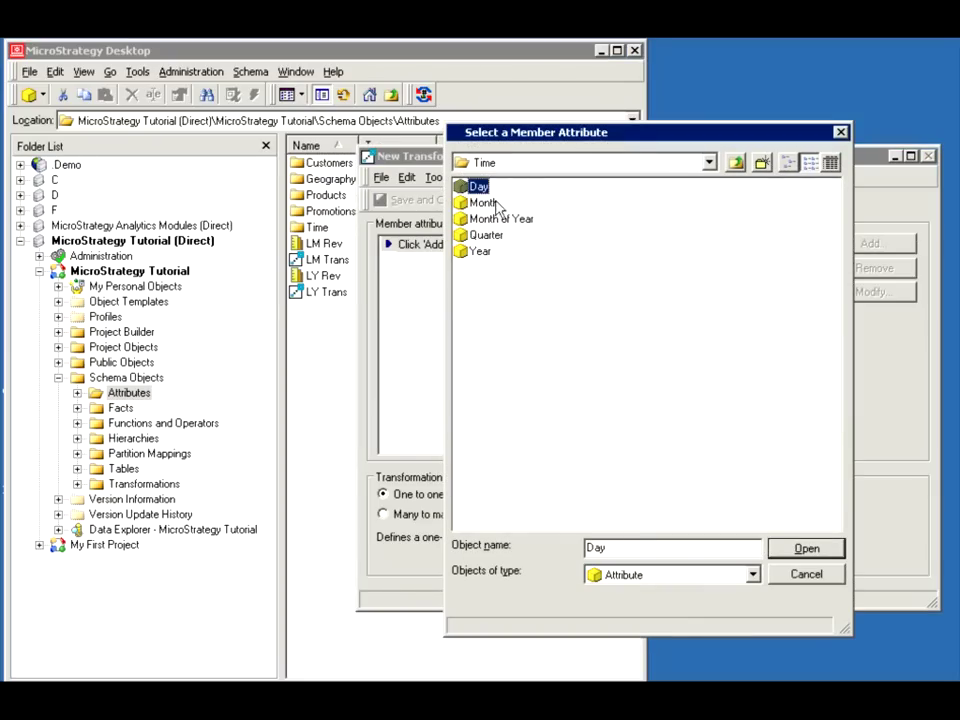
left_click(805, 549)
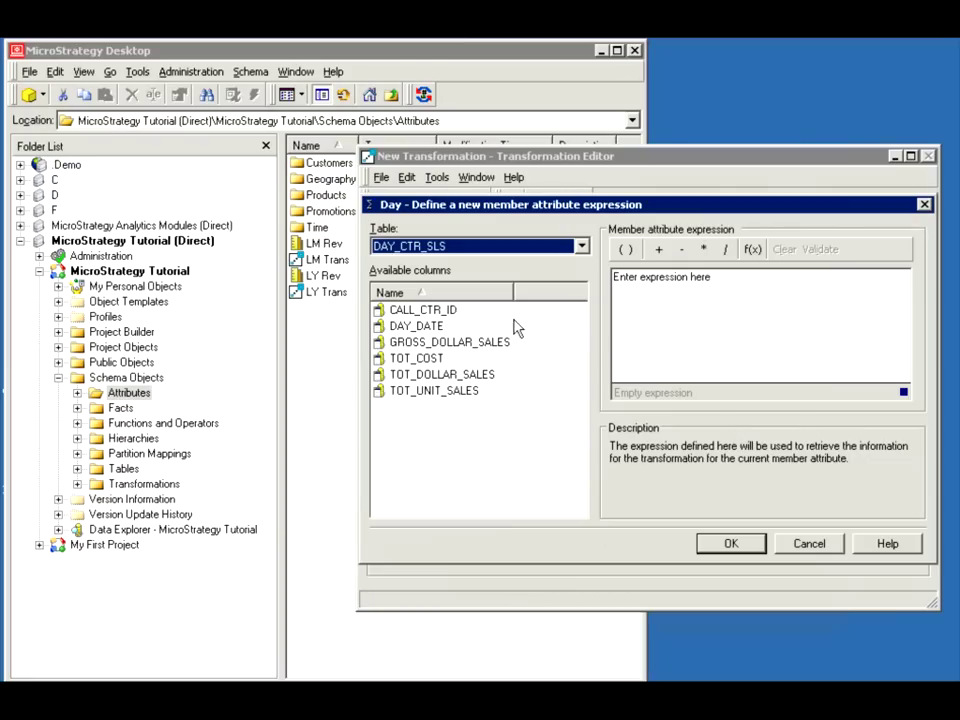
Set Day's member expression to YTD_DAY_DATE from the YTD_DAY table, mapped many-to-many.
left_click(563, 247)
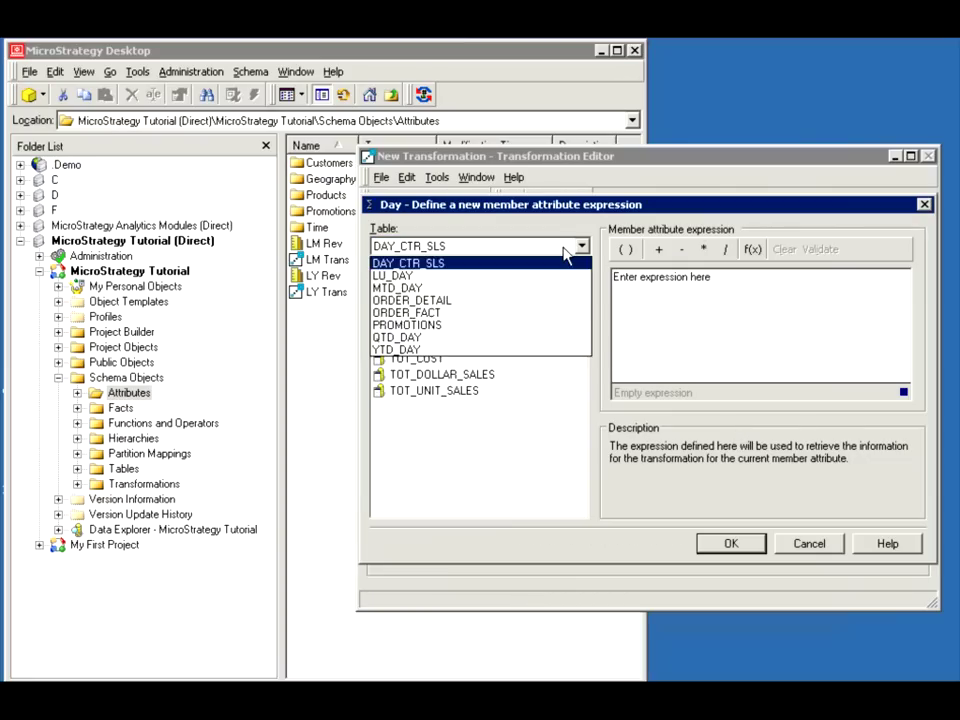
left_click(400, 352)
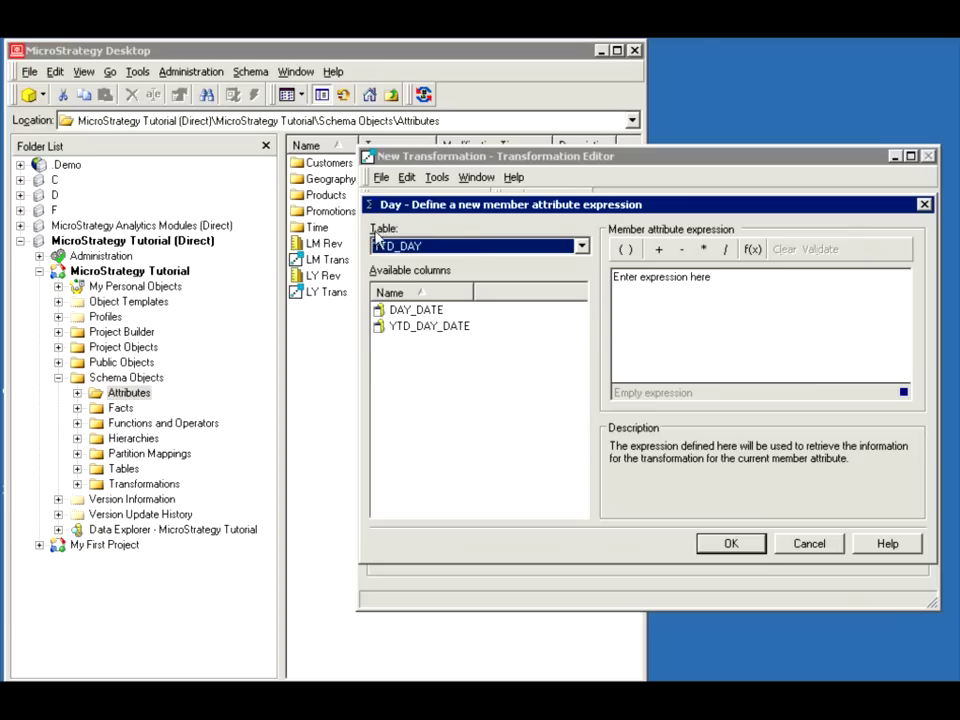
left_click(450, 249)
left_click(412, 274)
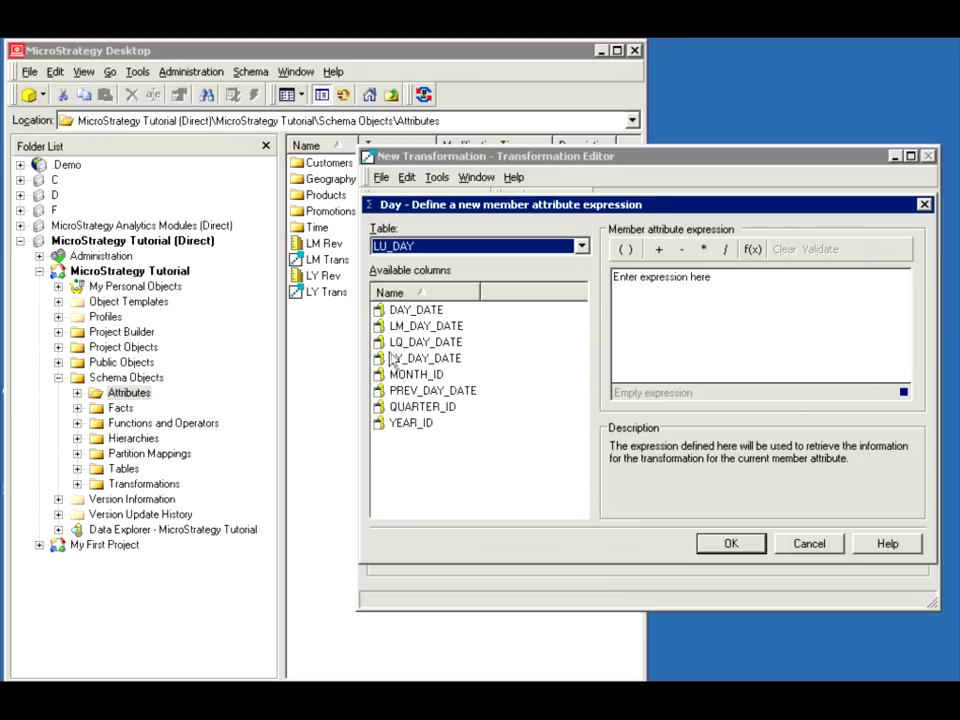
left_click(400, 246)
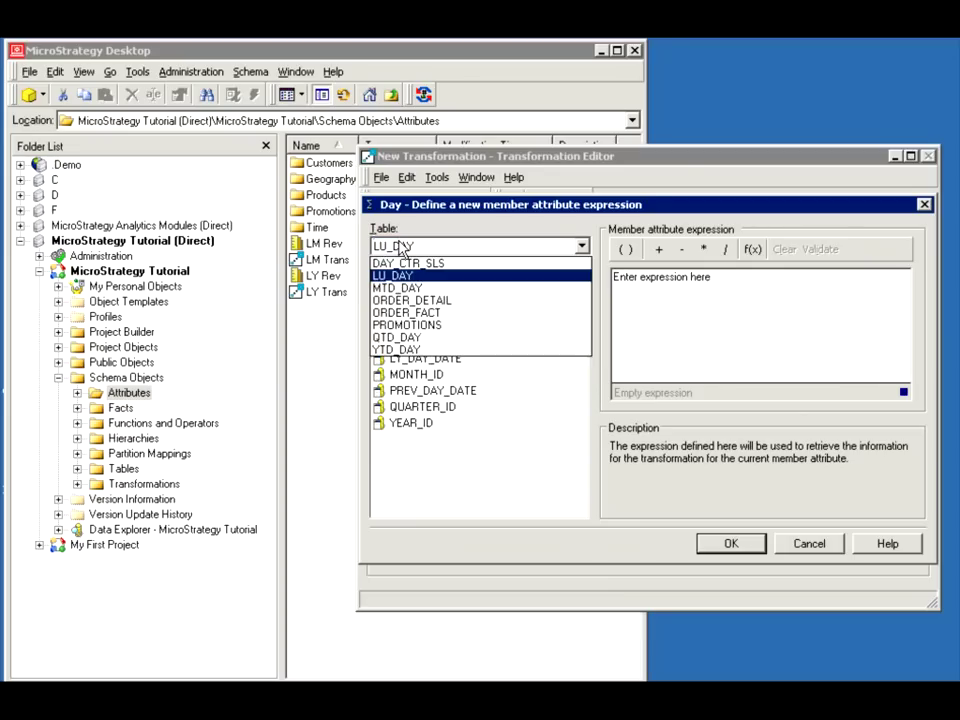
left_click(425, 349)
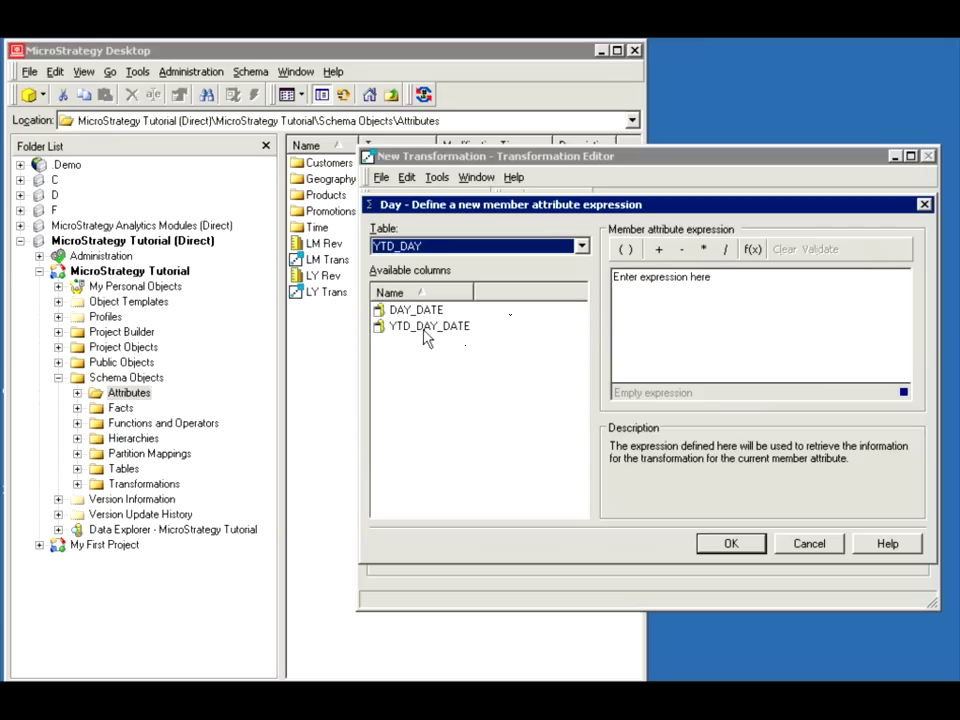
double_click(418, 327)
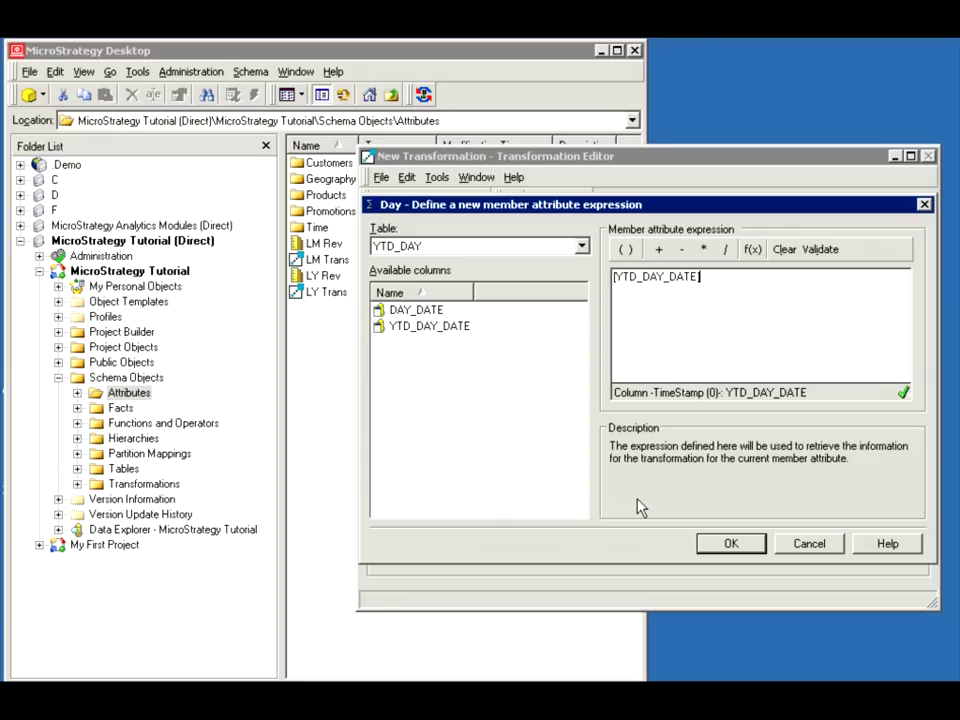
left_click(728, 543)
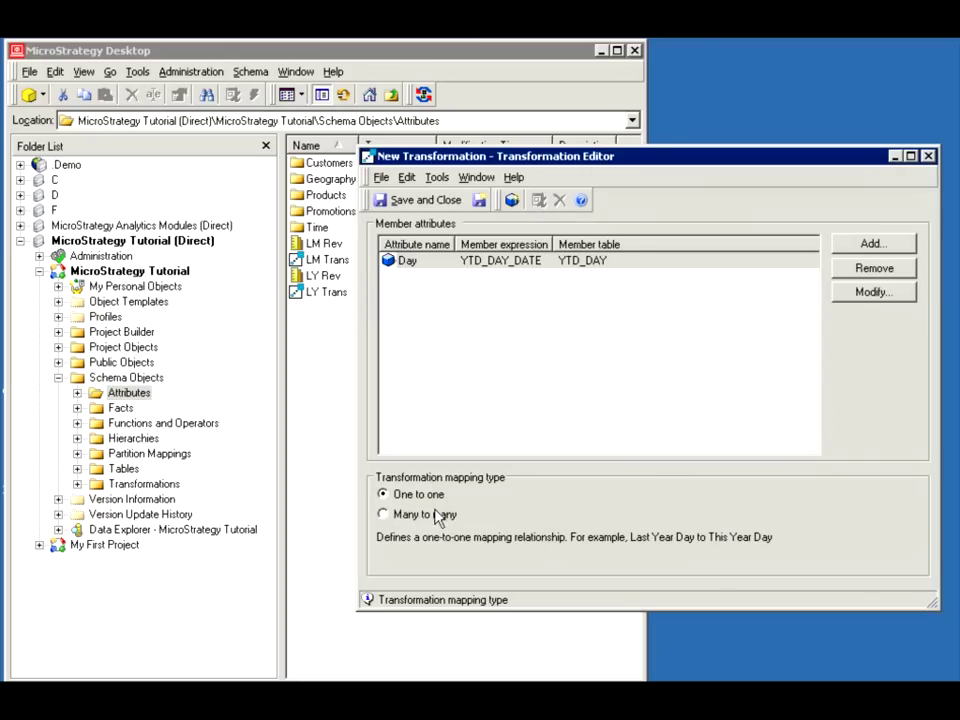
left_click(384, 514)
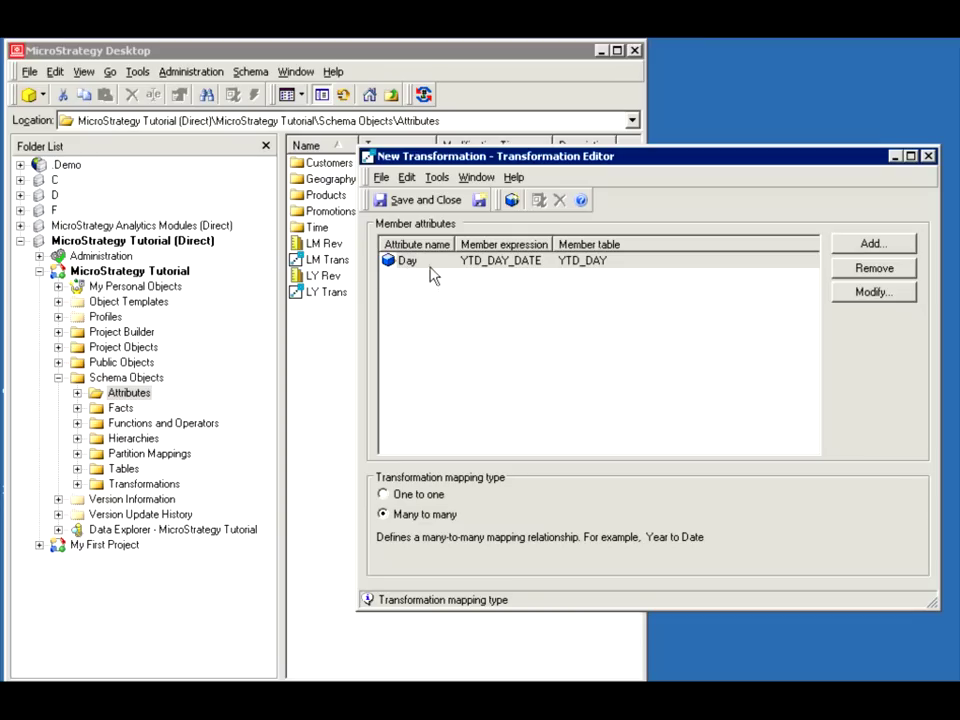
Save the transformation as YTD in Attributes and update the project schema.
left_click(405, 203)
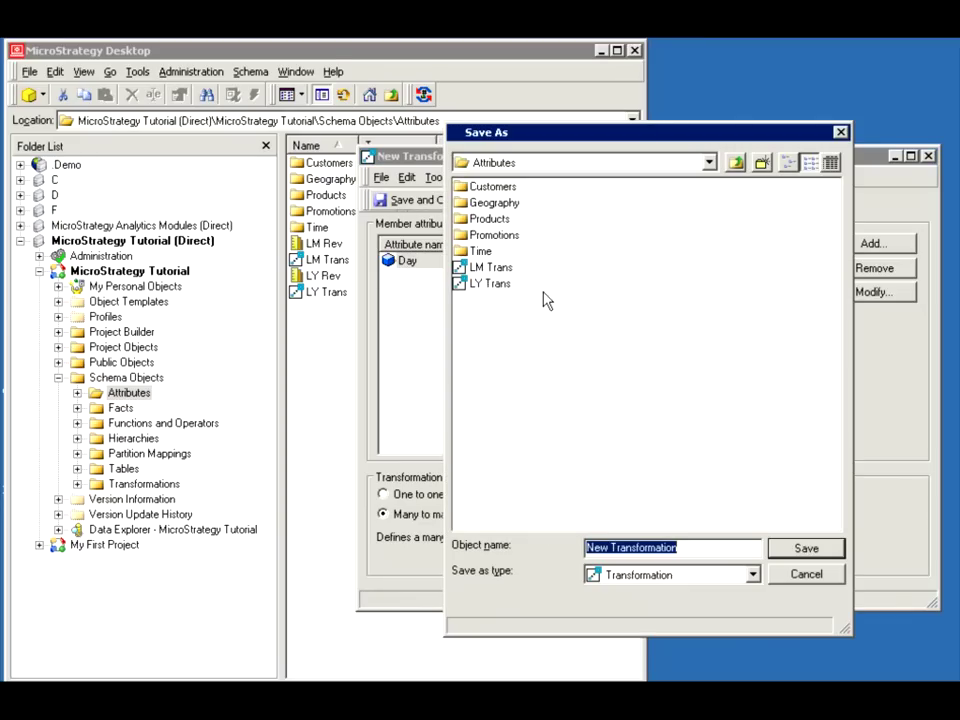
type("YTD")
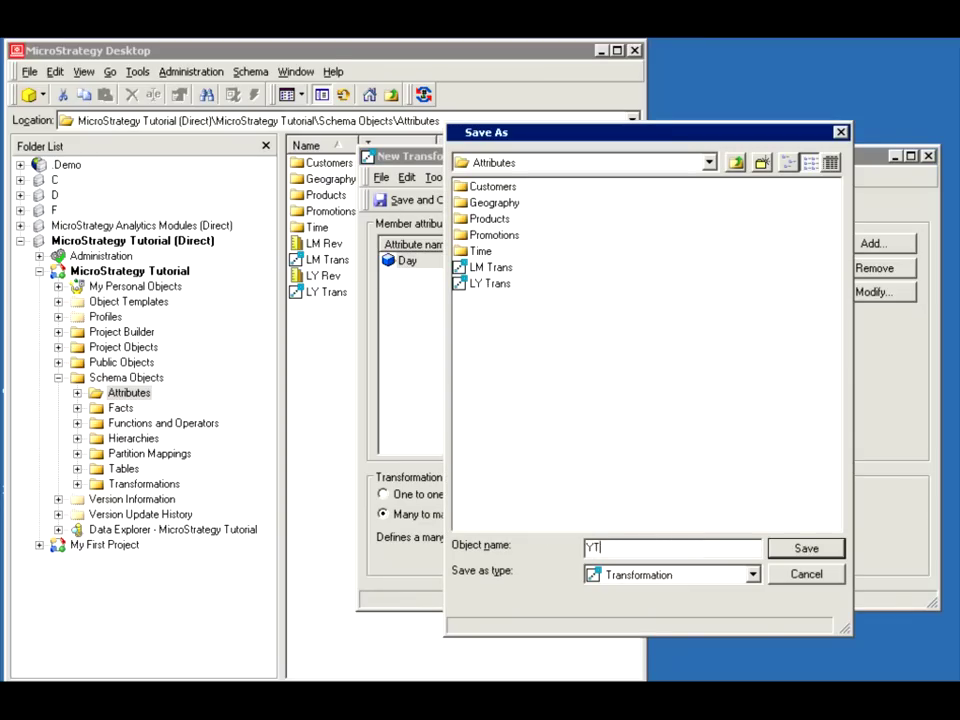
left_click(797, 544)
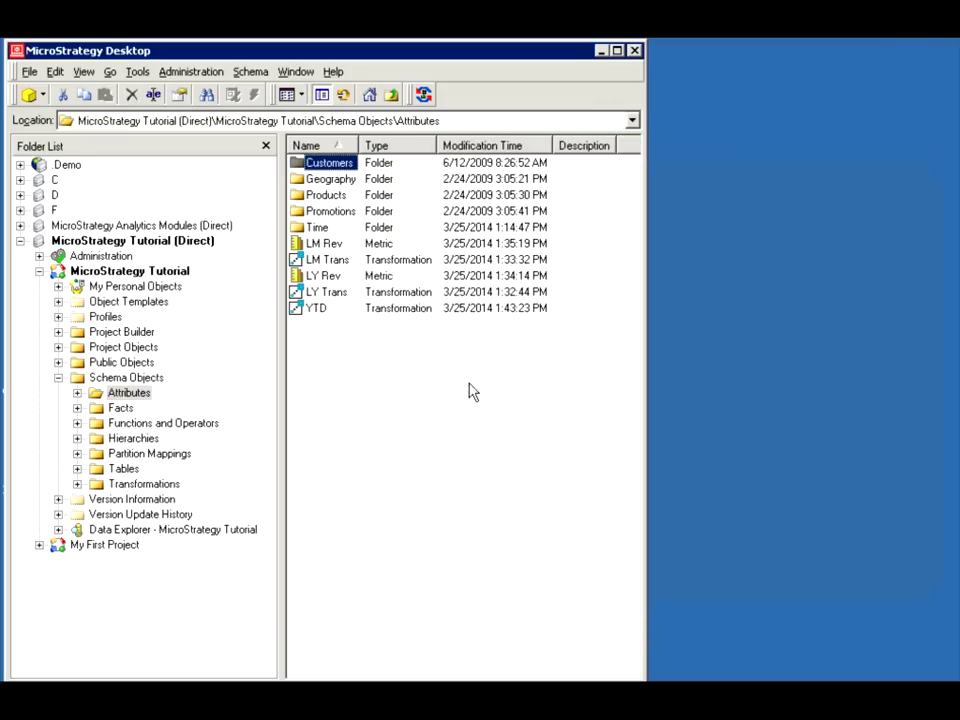
left_click(424, 94)
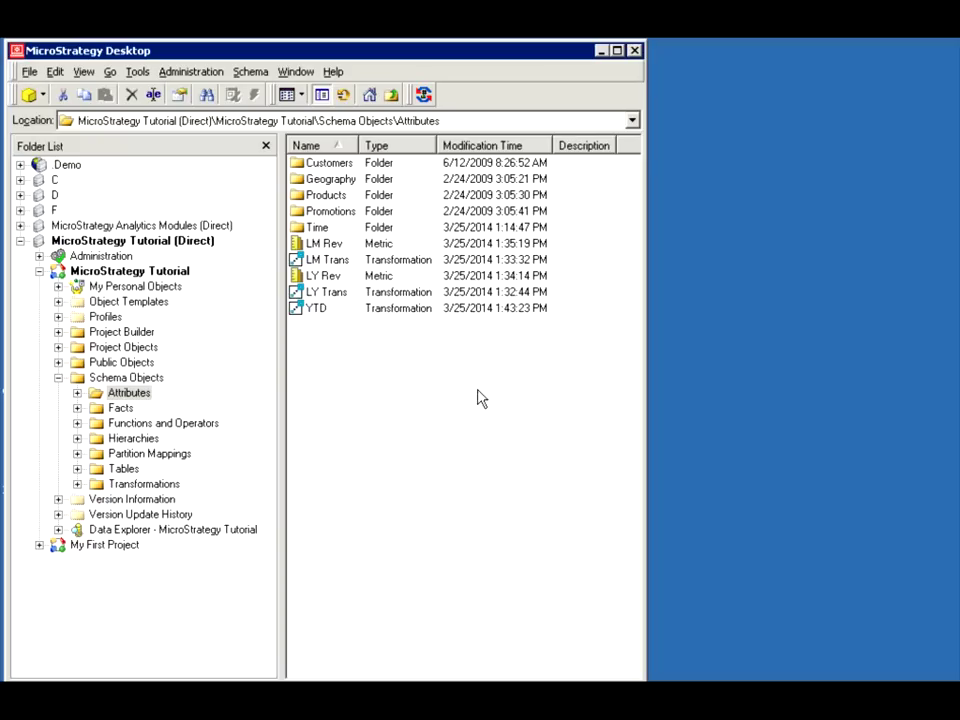
right_click(301, 335)
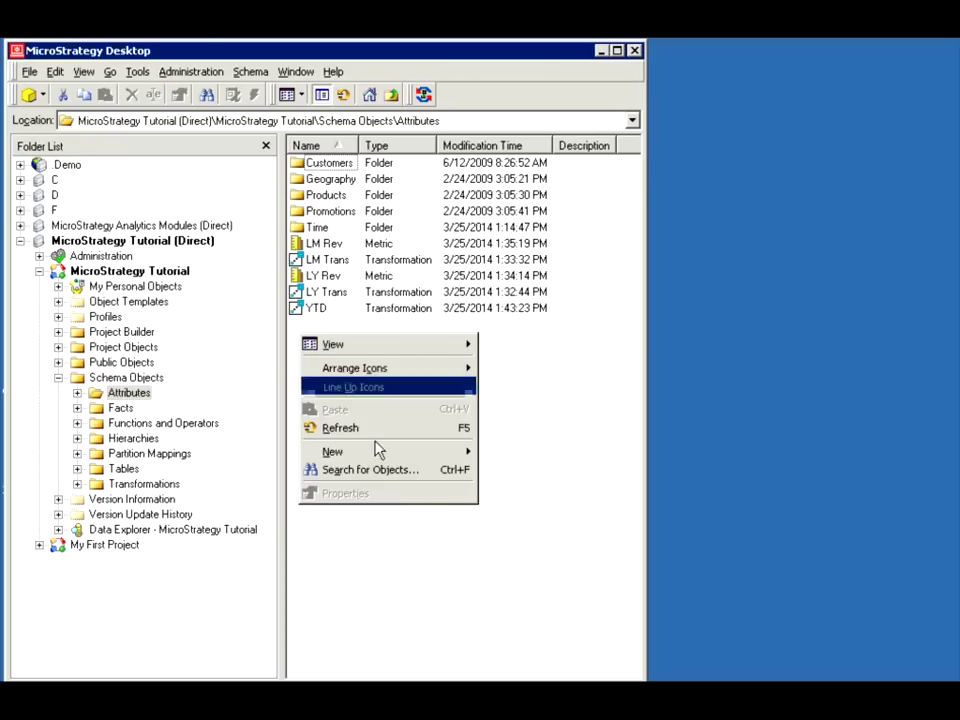
Create a new metric with Revenue as its formula.
mouse_move(413, 452)
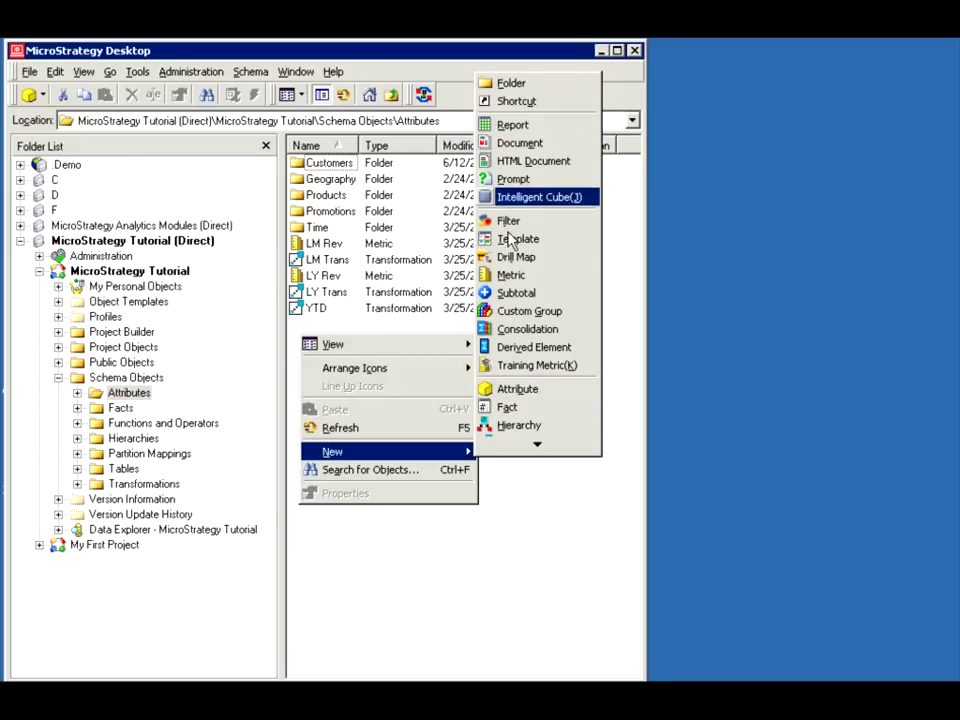
left_click(508, 274)
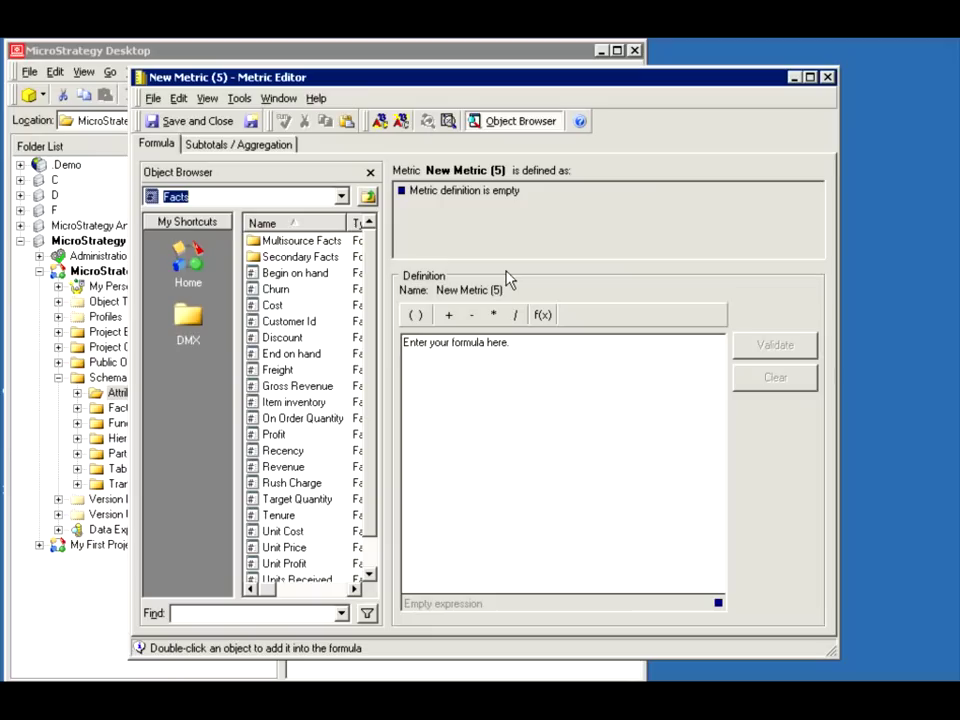
left_click(444, 373)
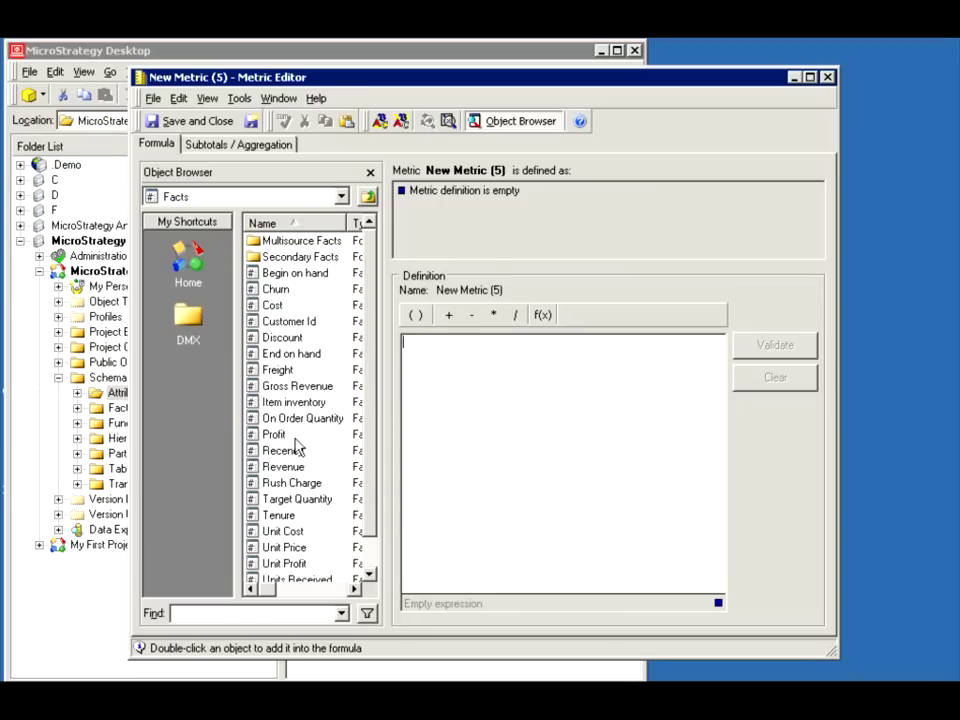
double_click(286, 468)
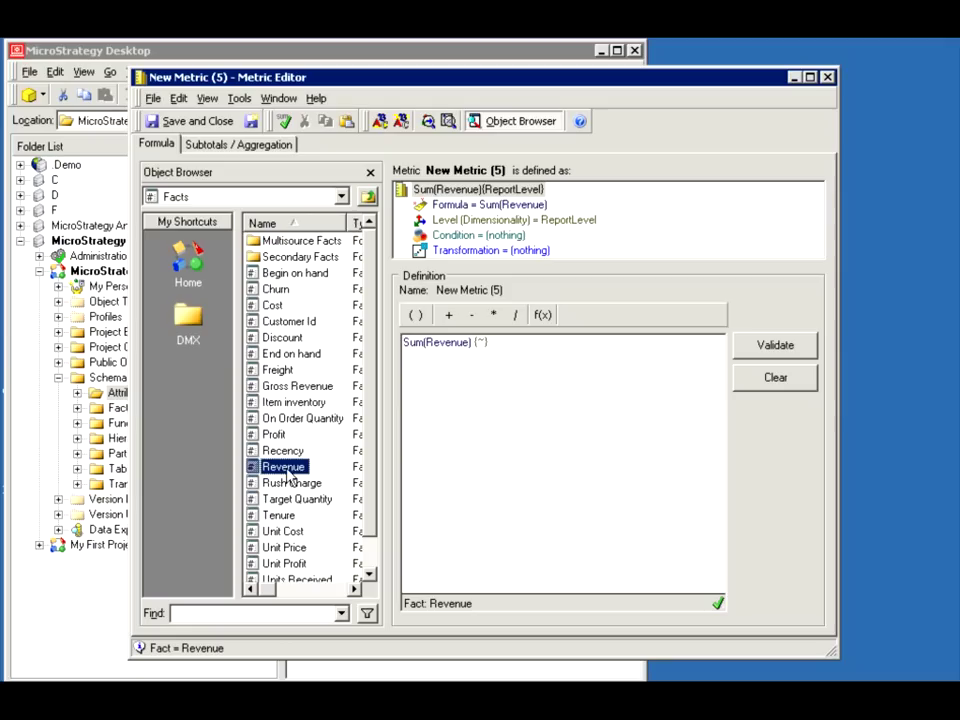
Apply the YTD transformation from Schema Objects > Attributes and save the metric as YTD Rev.
left_click(476, 250)
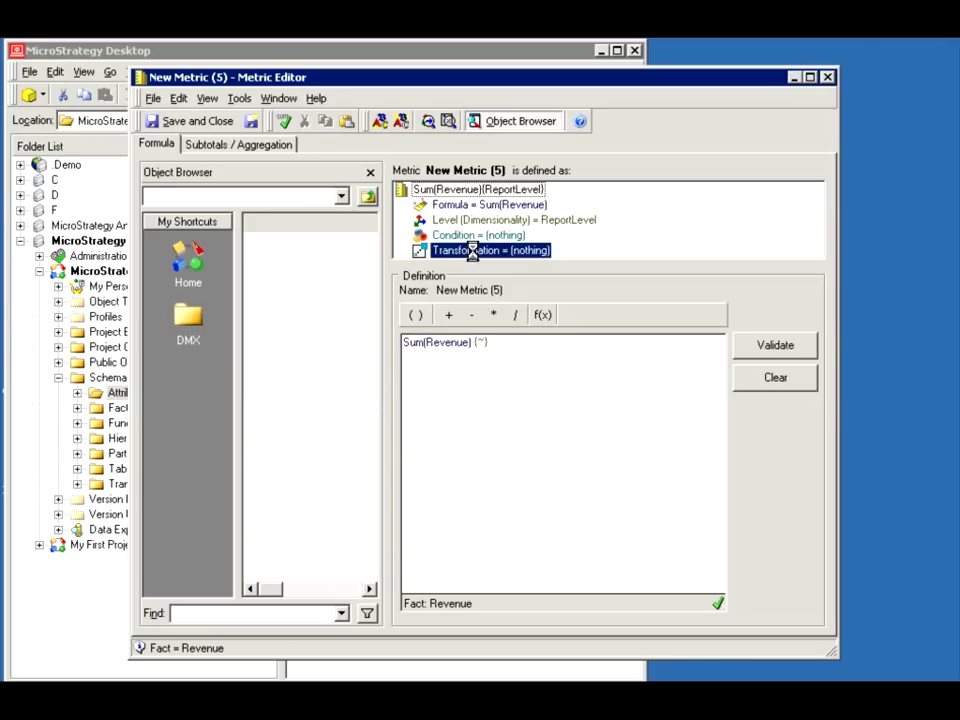
left_click(368, 196)
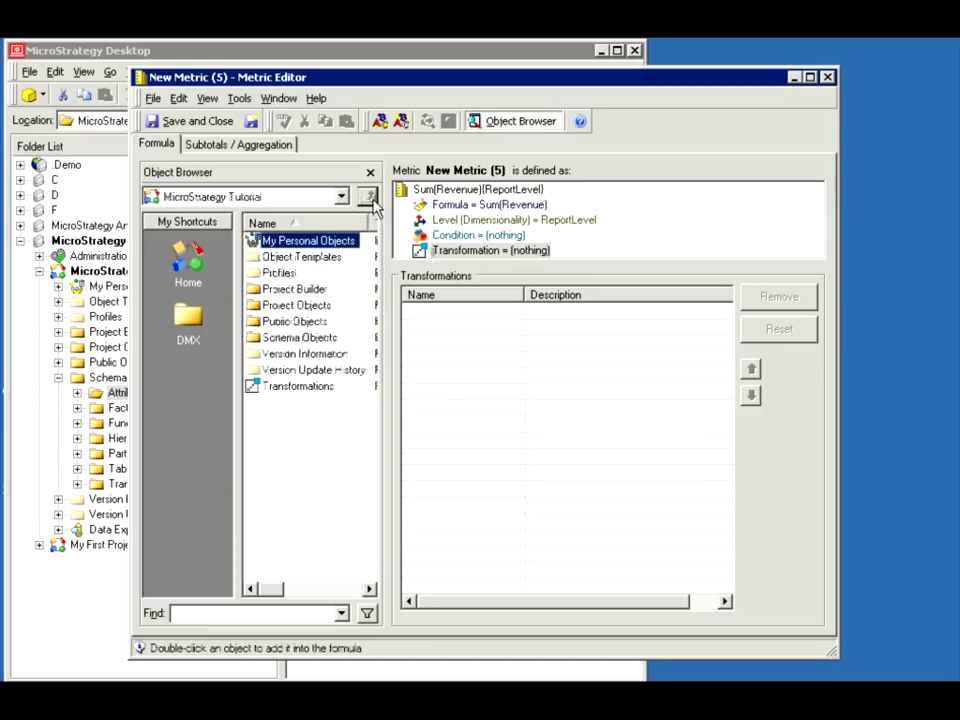
double_click(285, 337)
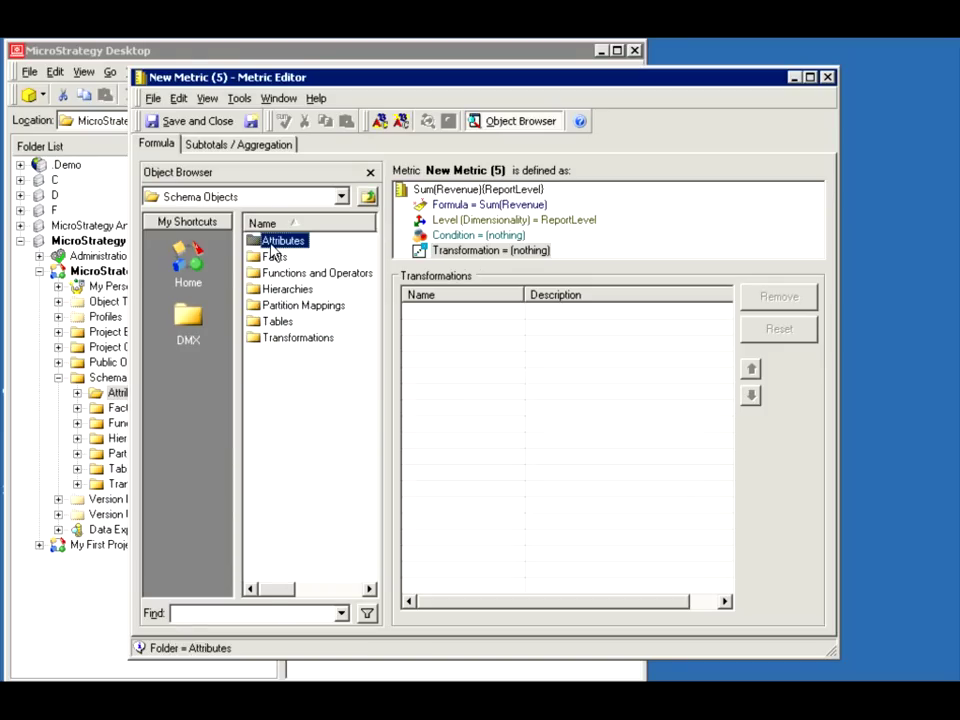
double_click(280, 244)
double_click(272, 353)
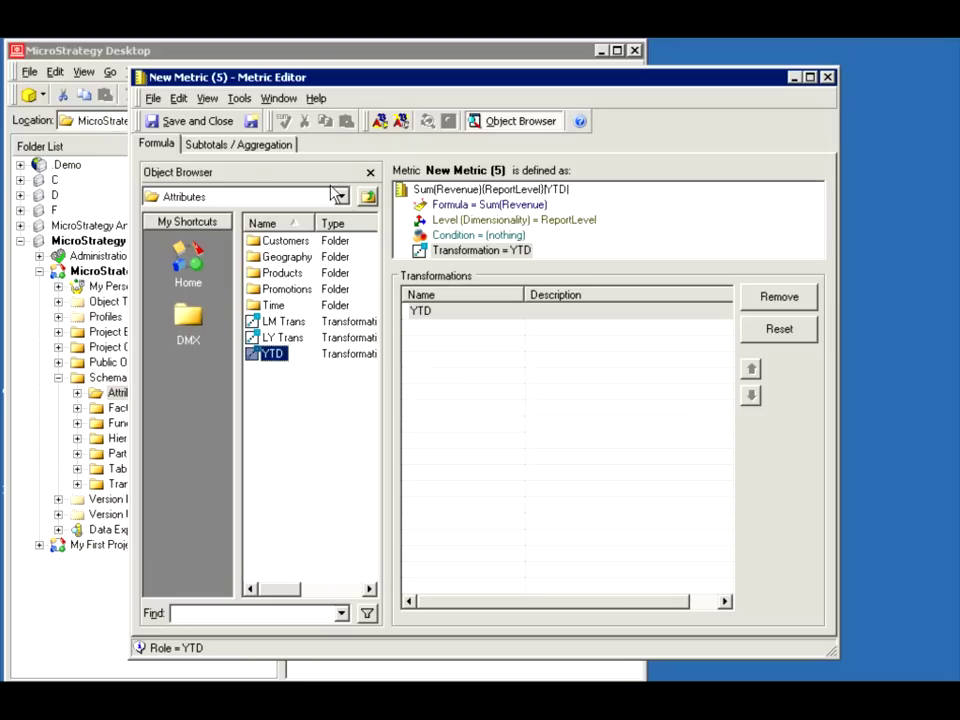
left_click(197, 121)
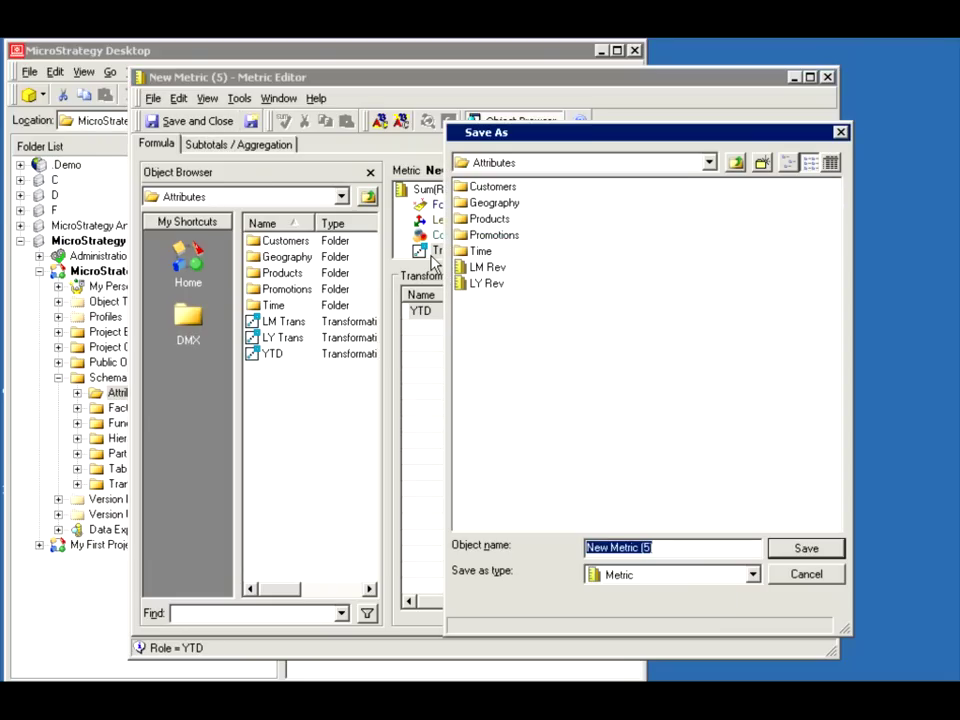
type("Y")
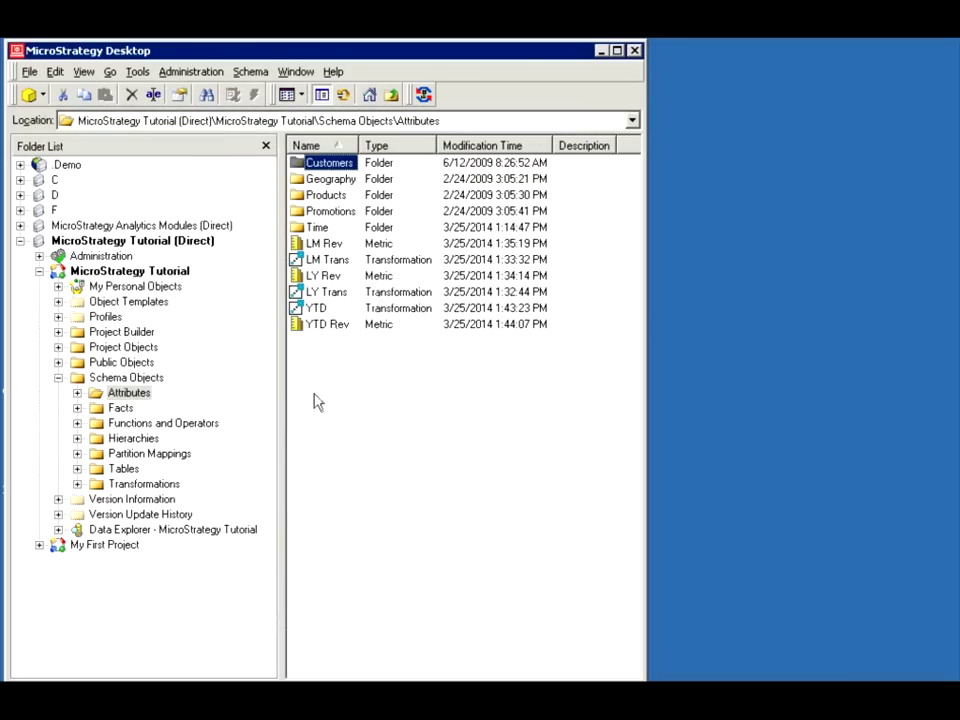
Start a new blank report from the Attributes folder.
right_click(315, 398)
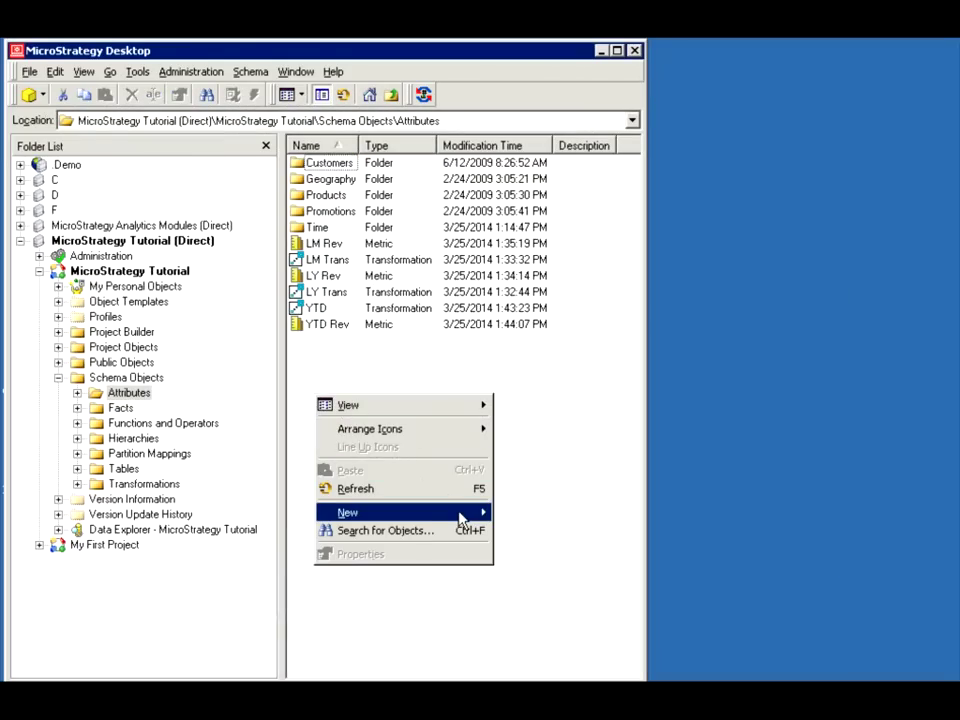
mouse_move(462, 517)
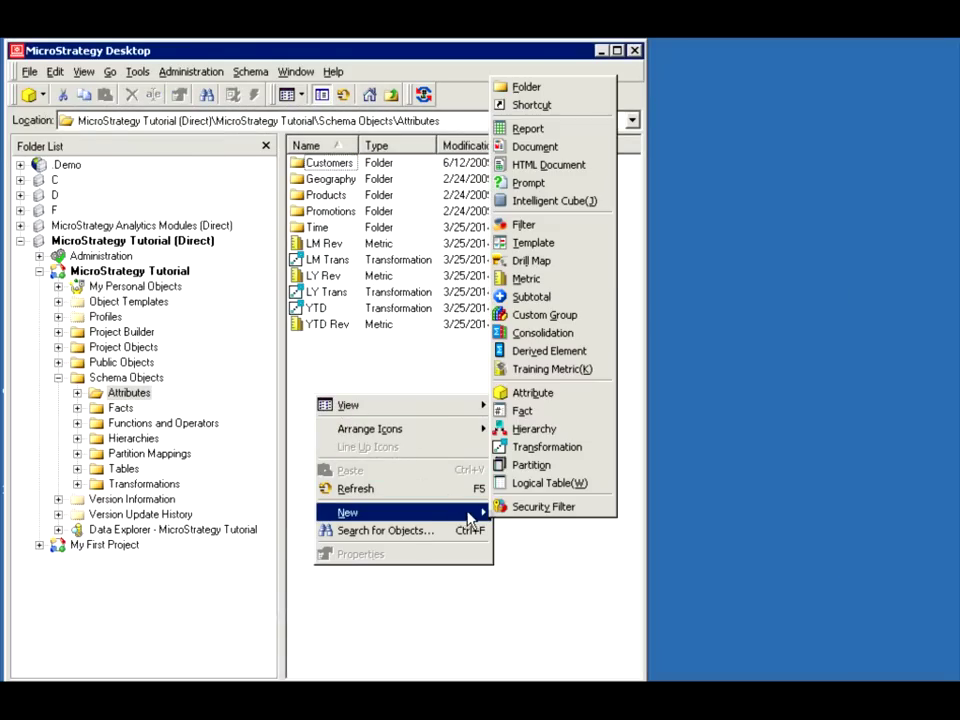
left_click(525, 131)
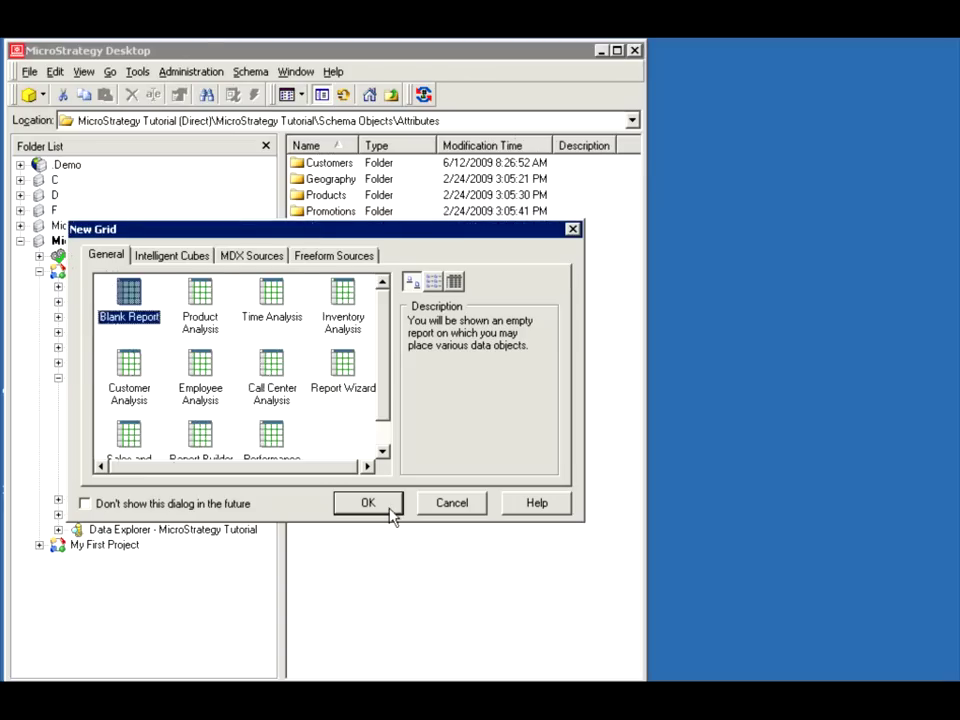
left_click(368, 503)
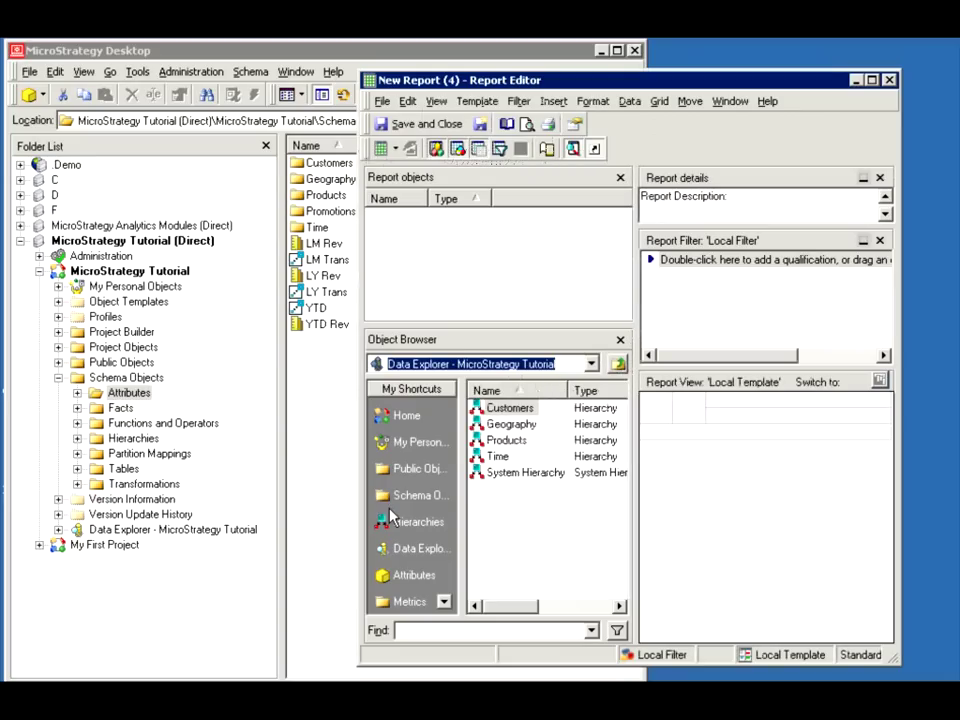
Put Year on the rows and YTD Rev on the template, then run it in Grid View.
left_click(405, 574)
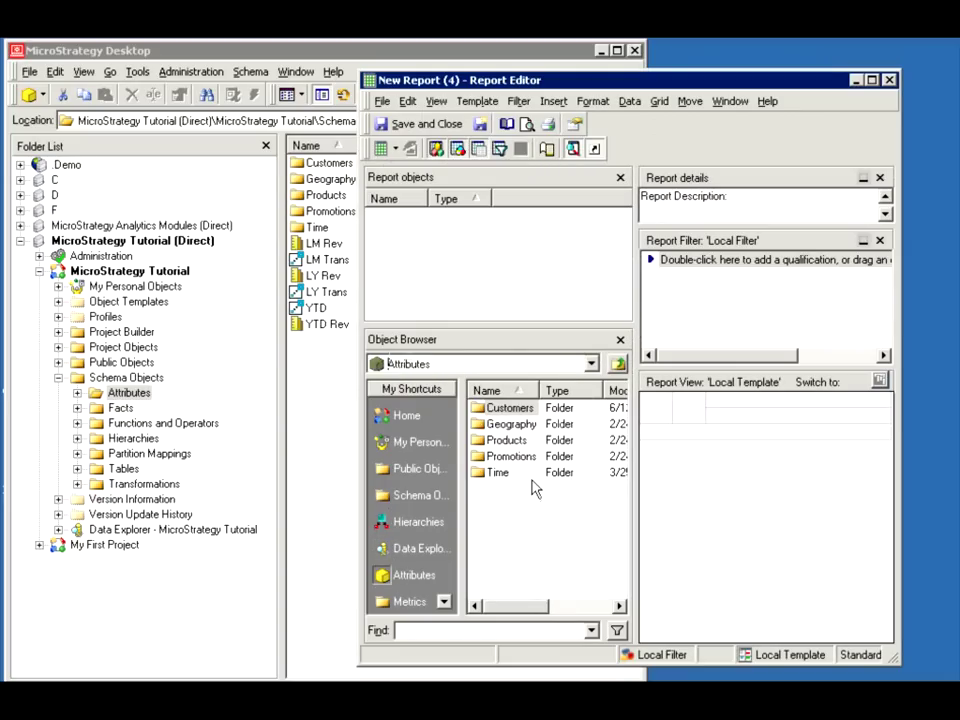
left_click(498, 474)
double_click(499, 476)
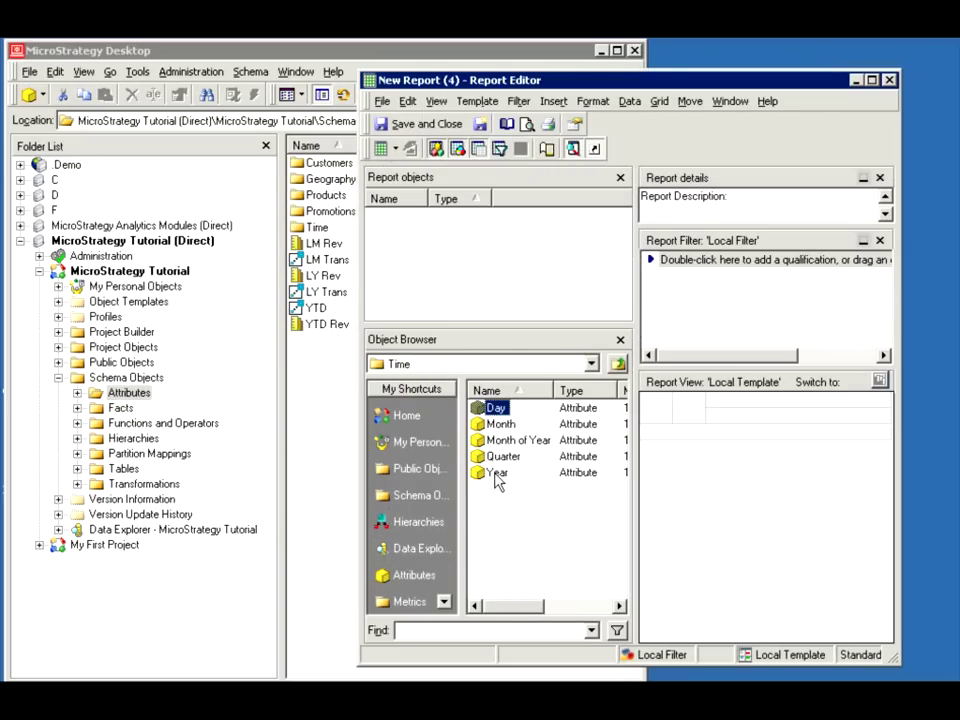
right_click(498, 476)
left_click(561, 484)
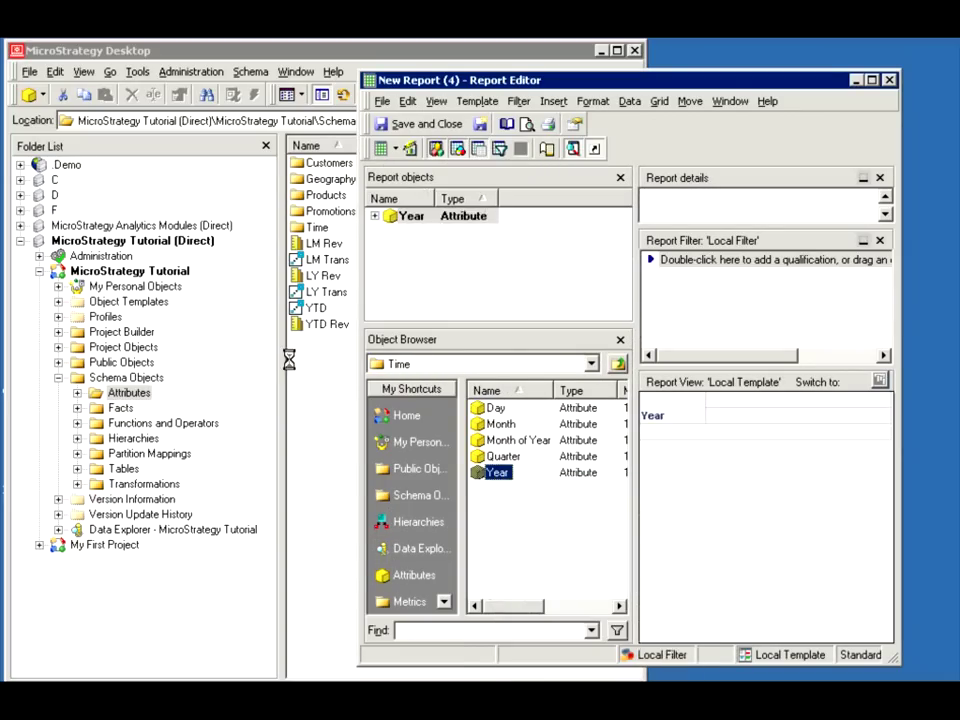
mouse_move(316, 324)
left_mouse_down()
mouse_move(392, 344)
mouse_move(672, 485)
mouse_move(726, 476)
mouse_move(784, 433)
mouse_move(789, 412)
left_mouse_up()
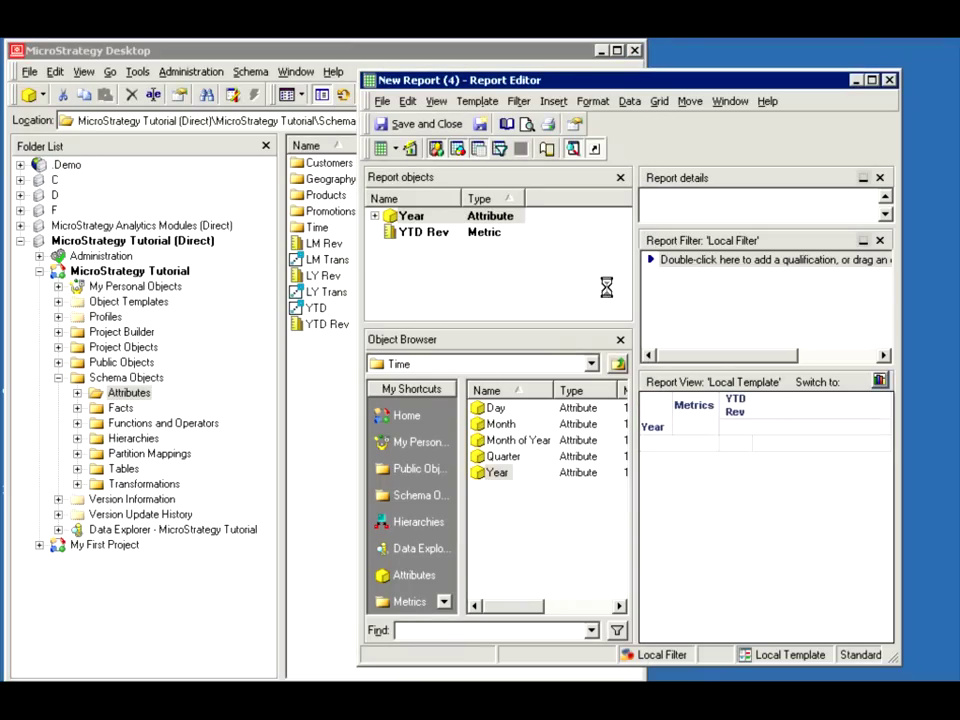
left_click(381, 148)
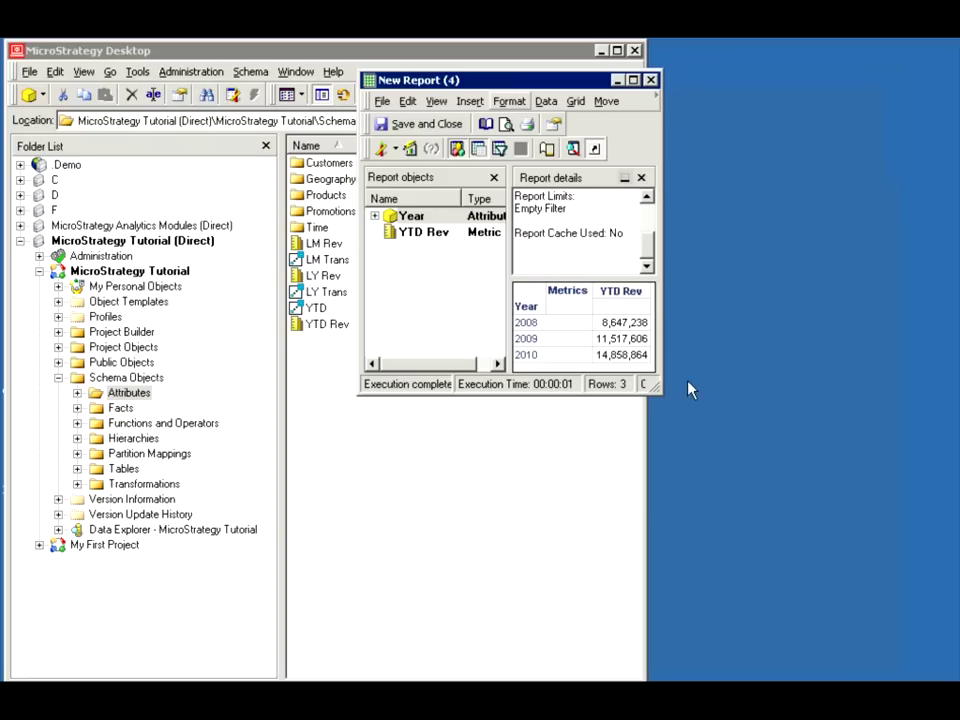
Enlarge the report window showing YTD Rev for 2008, 2009 and 2010.
left_click_drag(658, 390, 760, 458)
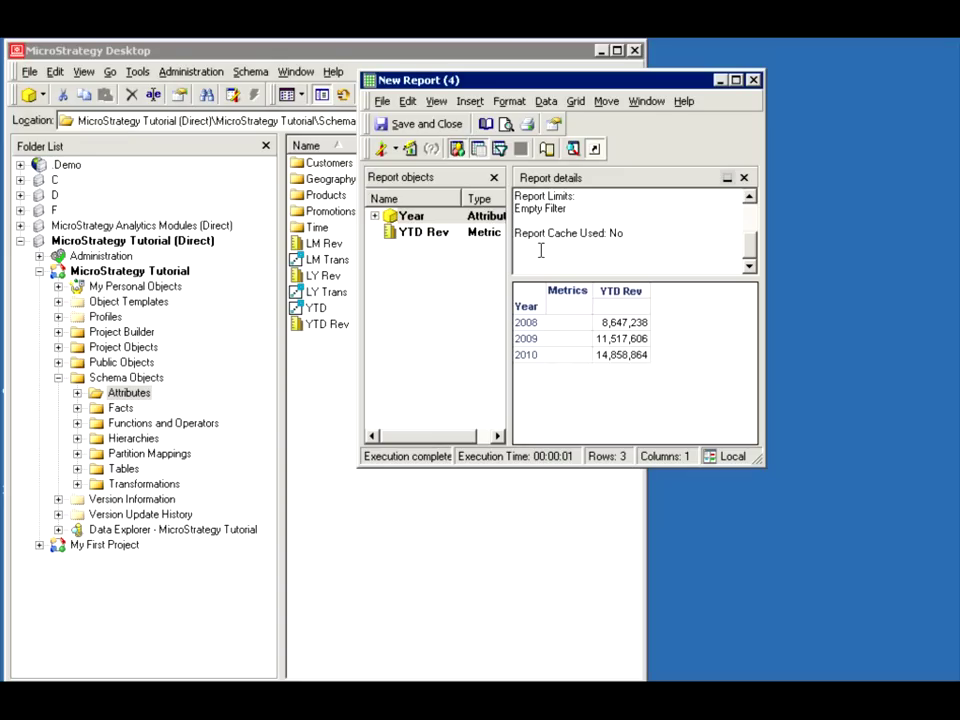
left_click(381, 149)
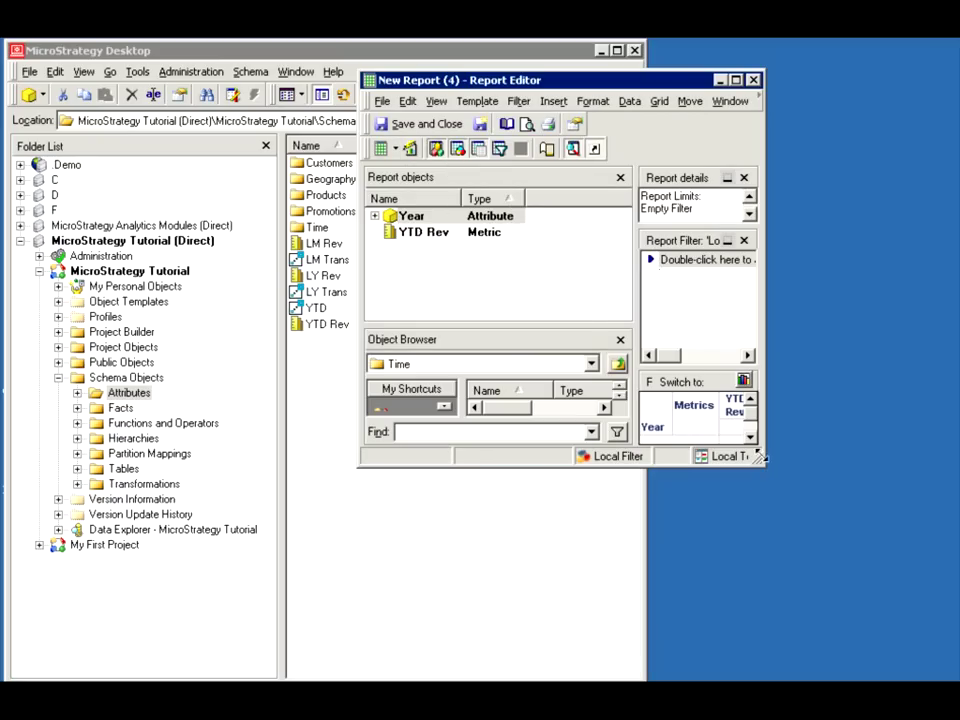
Add a Day report filter keeping only 9/22/2010.
left_click_drag(763, 463, 820, 525)
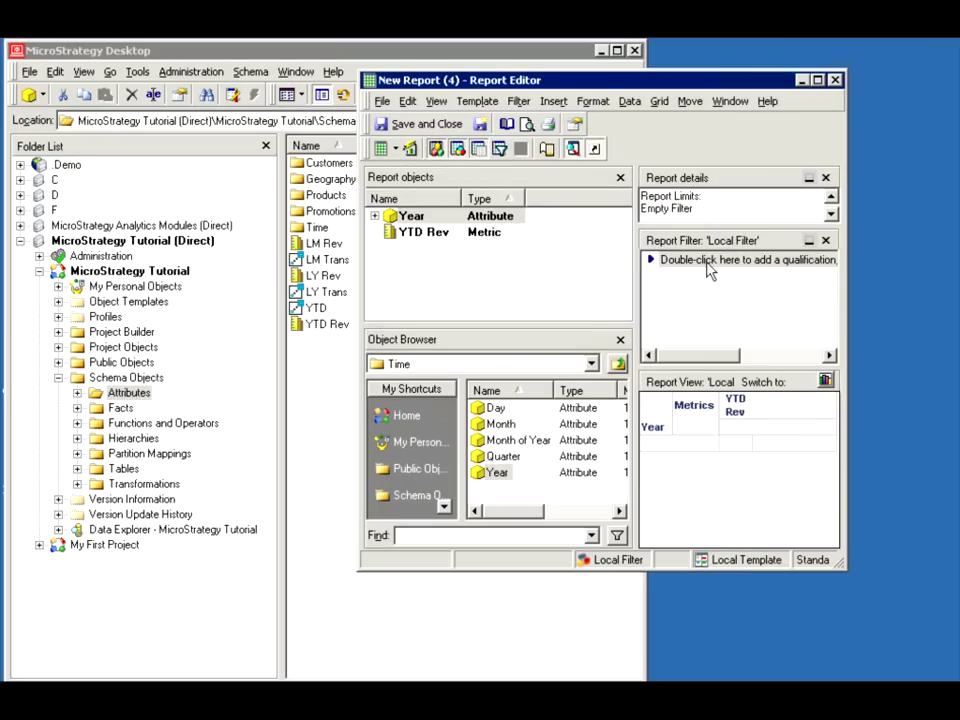
left_click(490, 409)
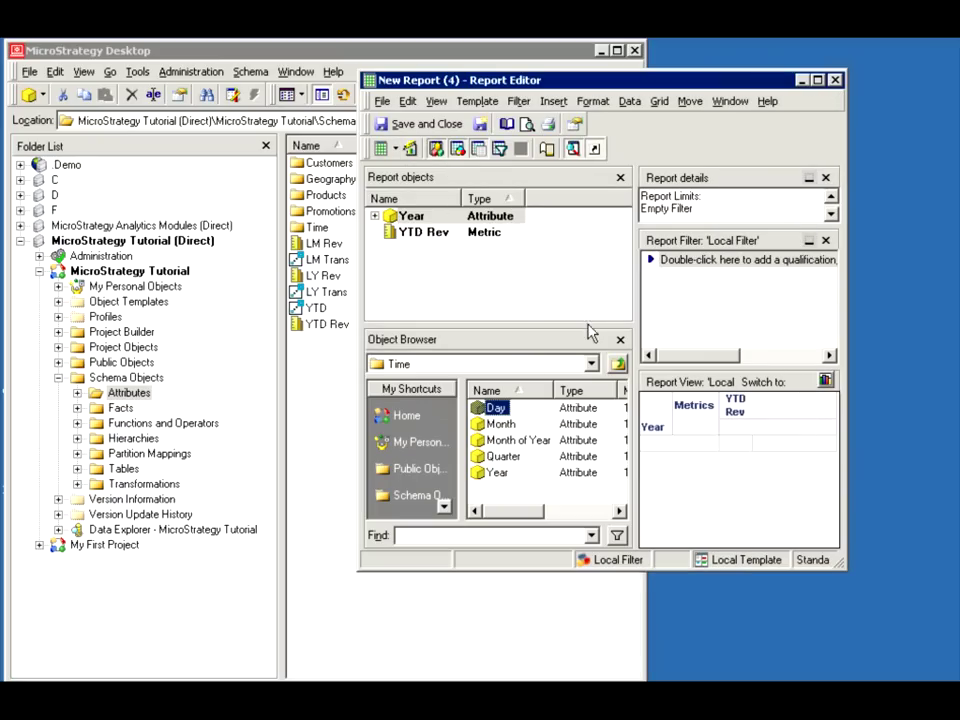
right_click(497, 411)
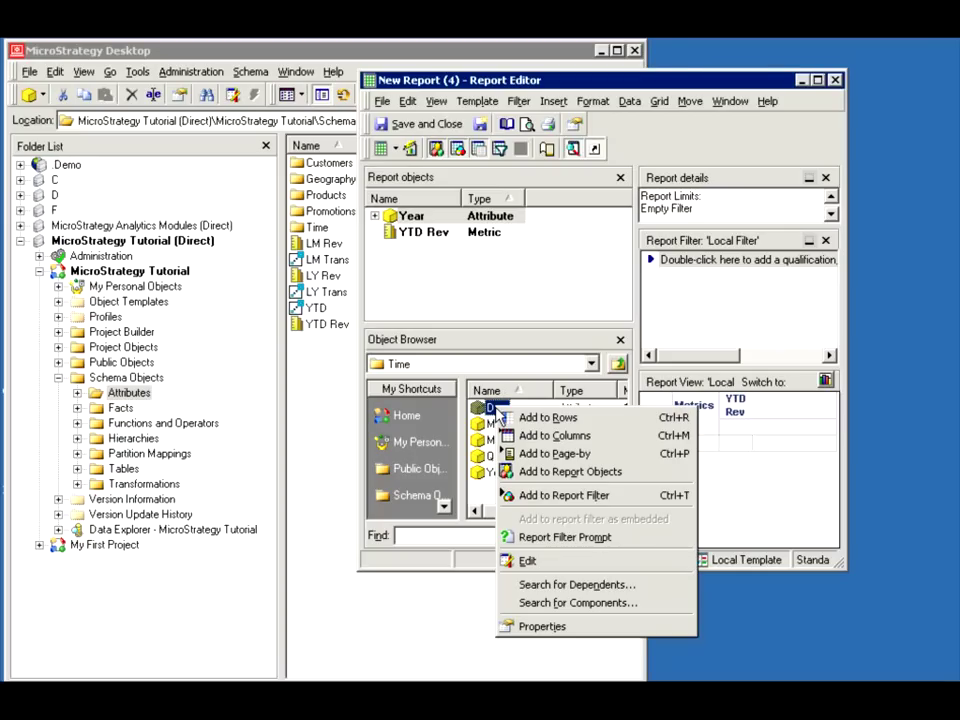
left_click(565, 495)
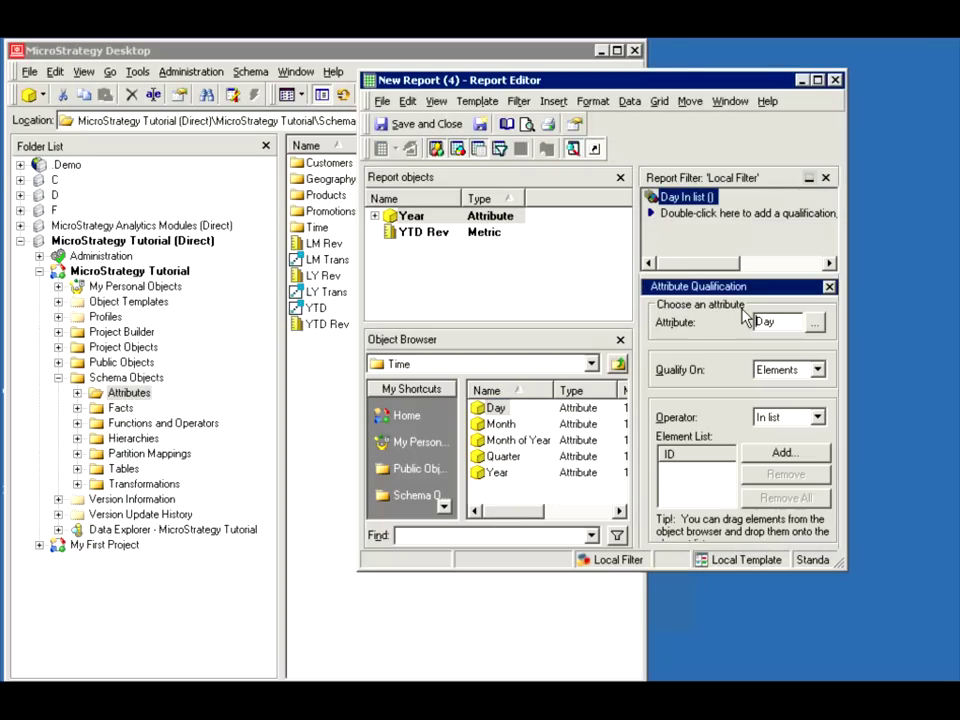
left_click(800, 454)
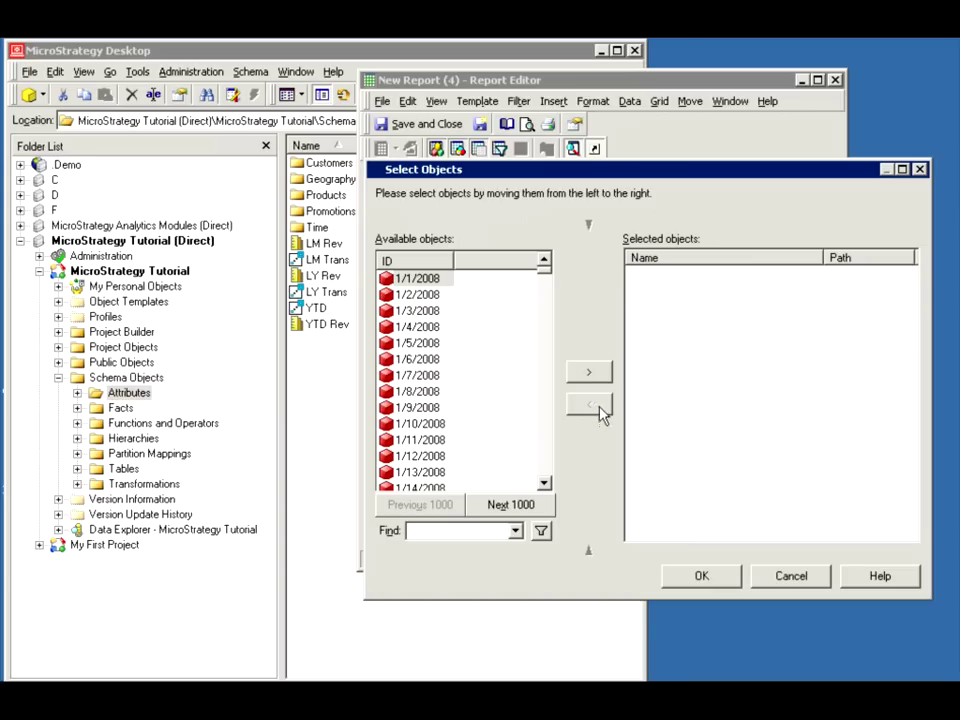
left_click_drag(546, 272, 545, 318)
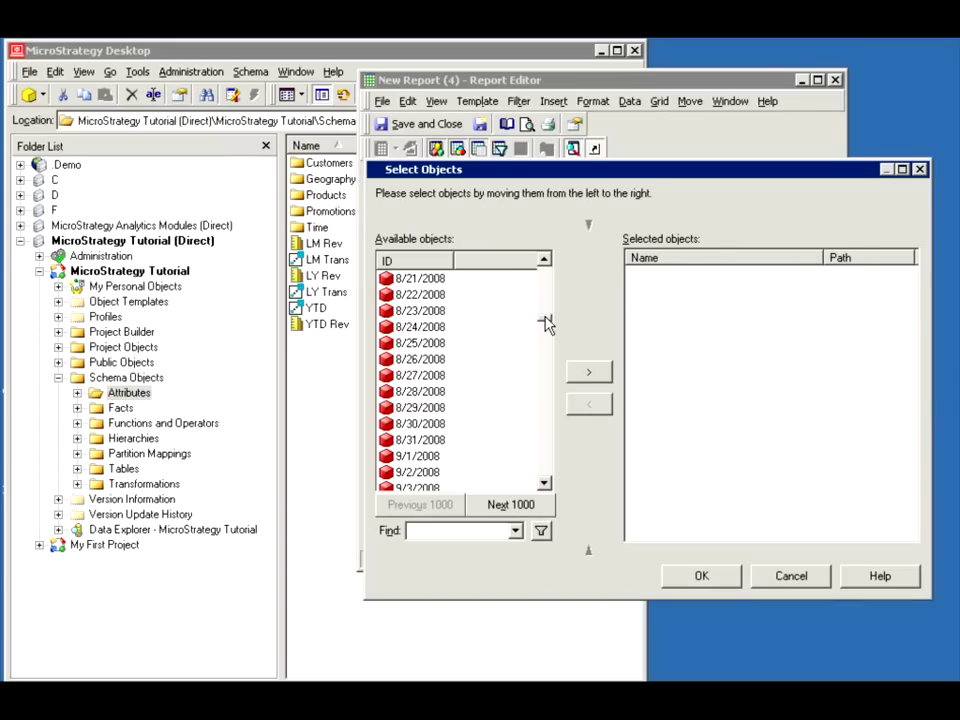
left_click_drag(546, 321, 549, 498)
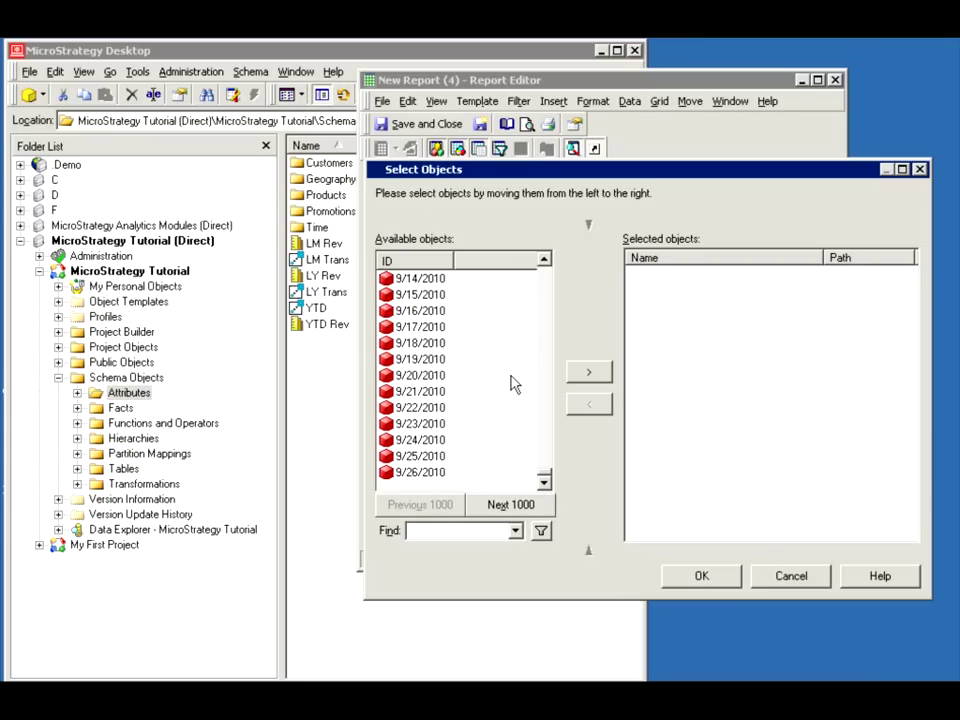
double_click(421, 412)
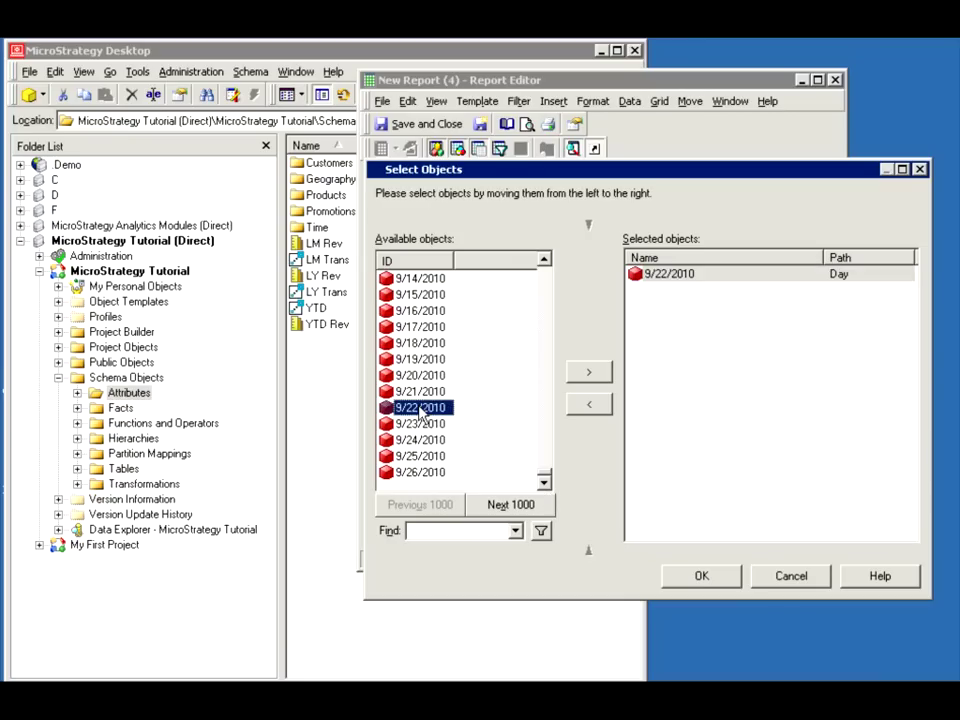
left_click(704, 580)
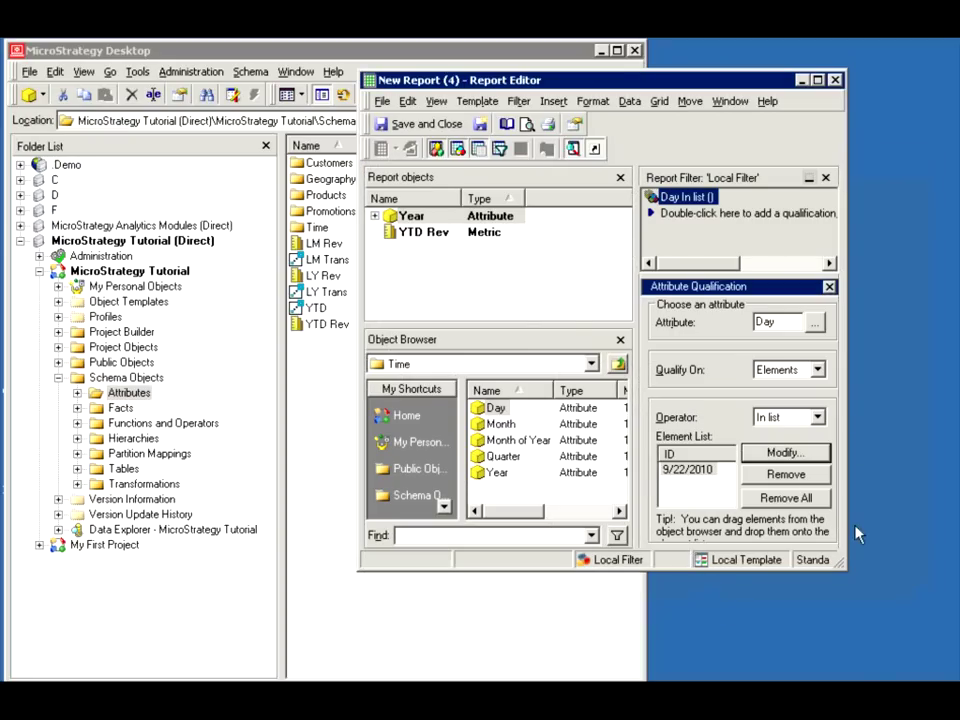
left_click_drag(838, 563, 935, 625)
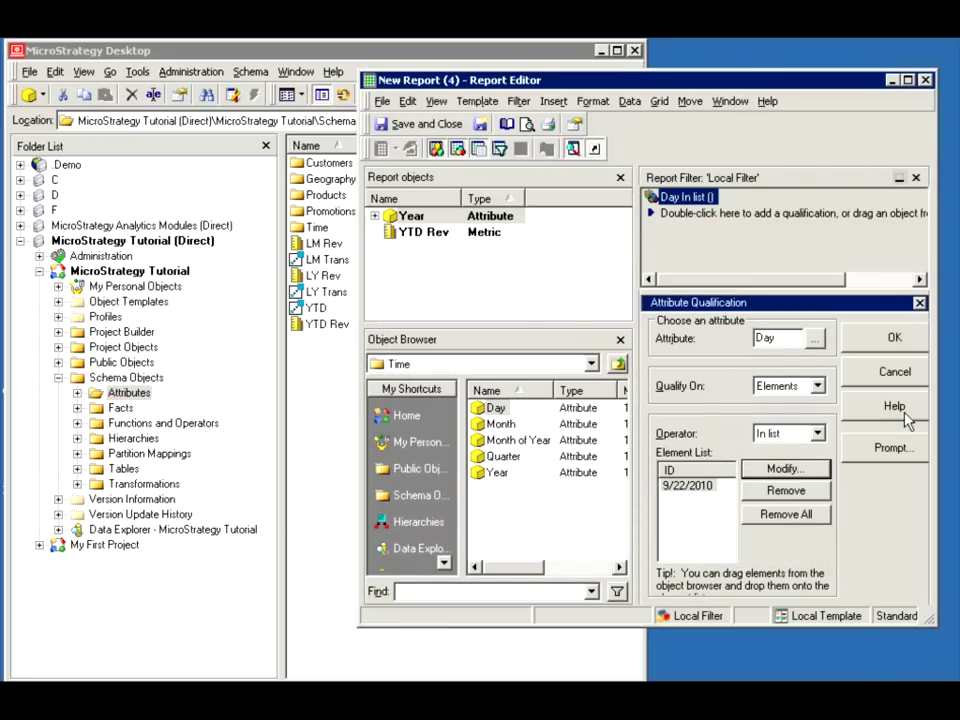
left_click(894, 340)
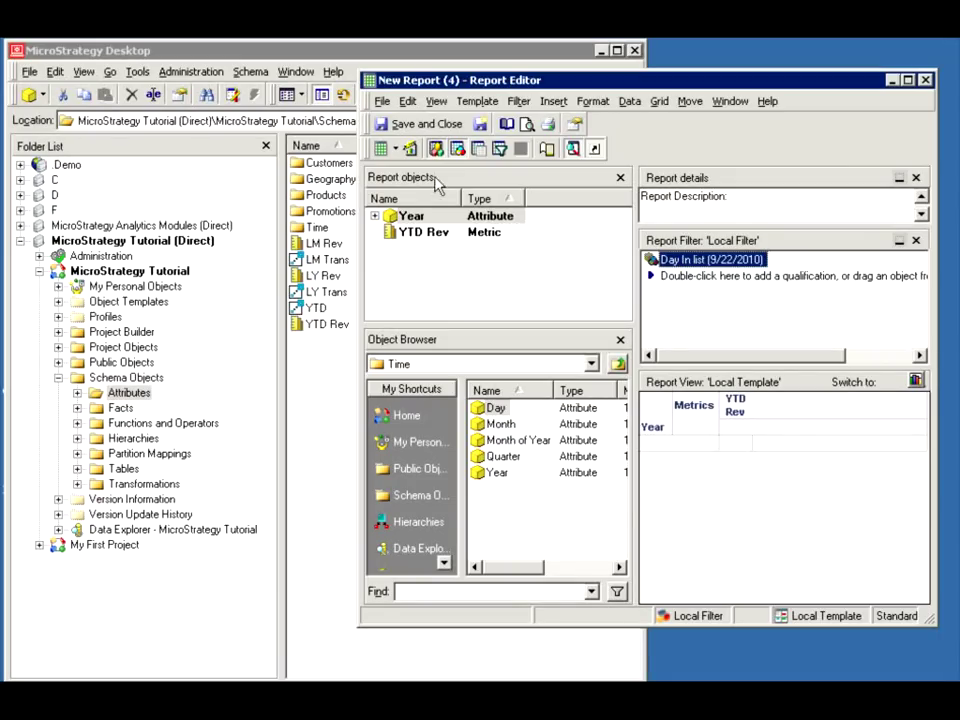
Review the report's SQL where clause, then run it in Grid View showing 2010 YTD Rev 10,010,444.
left_click(395, 149)
left_click(418, 249)
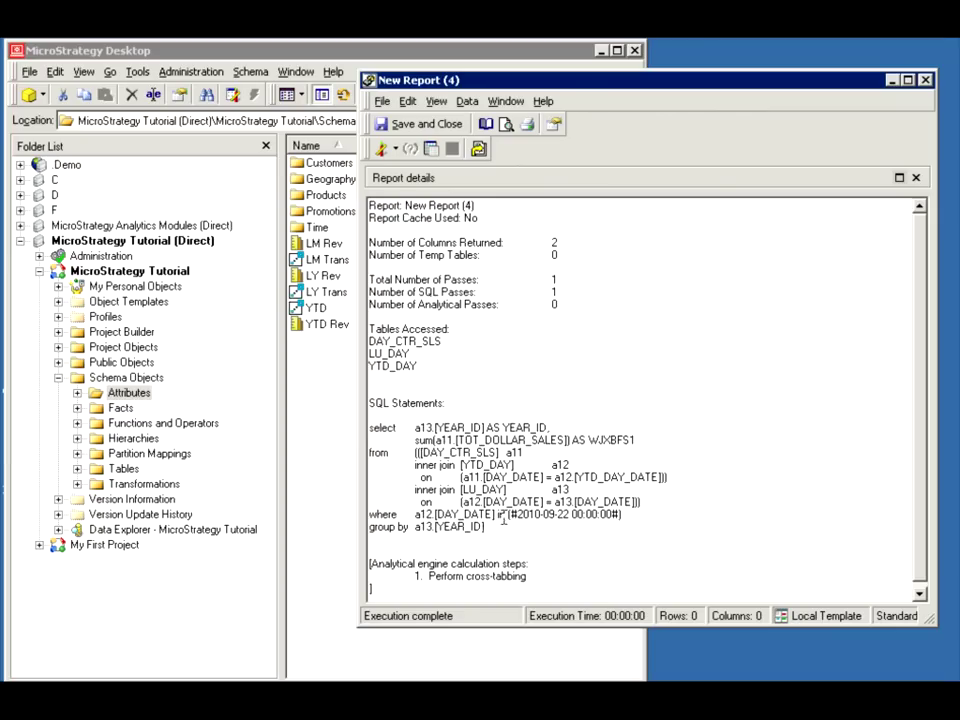
left_click_drag(510, 514, 377, 456)
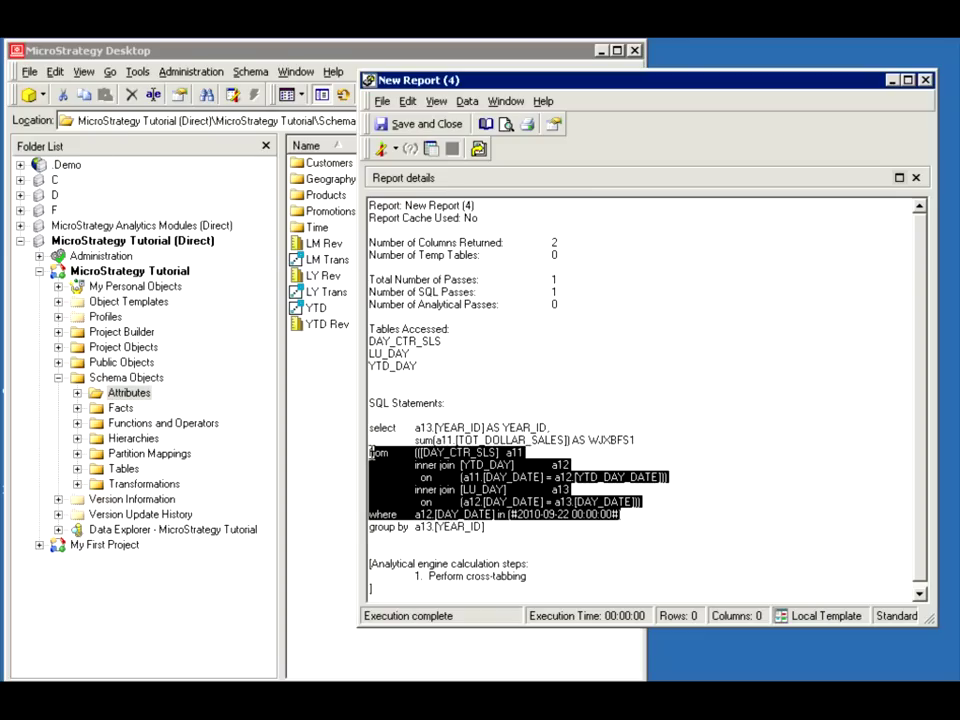
left_click(395, 148)
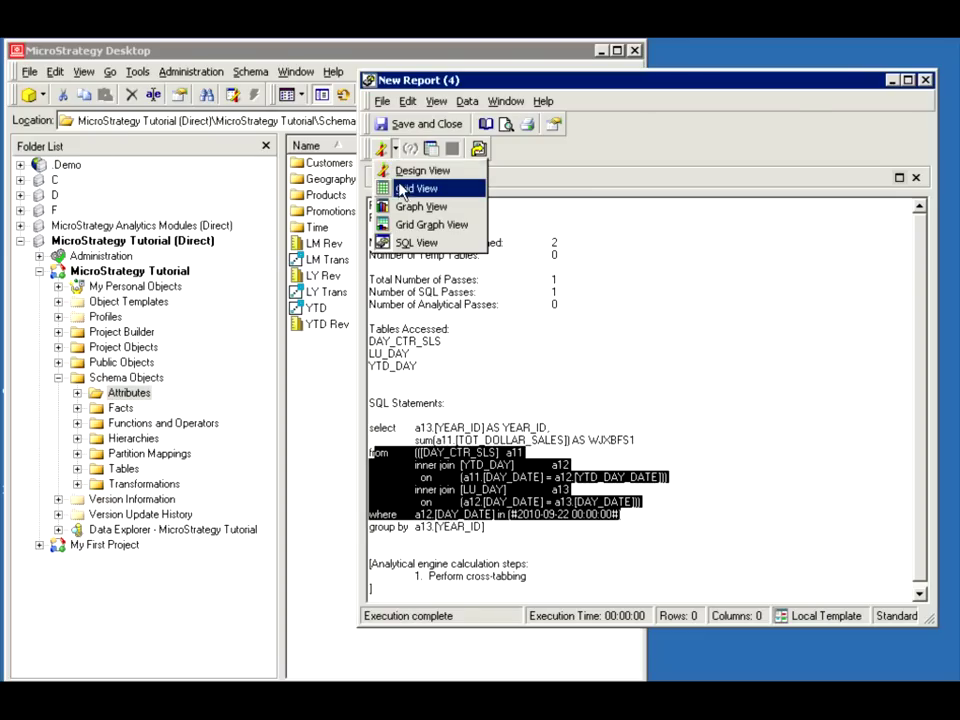
left_click(402, 188)
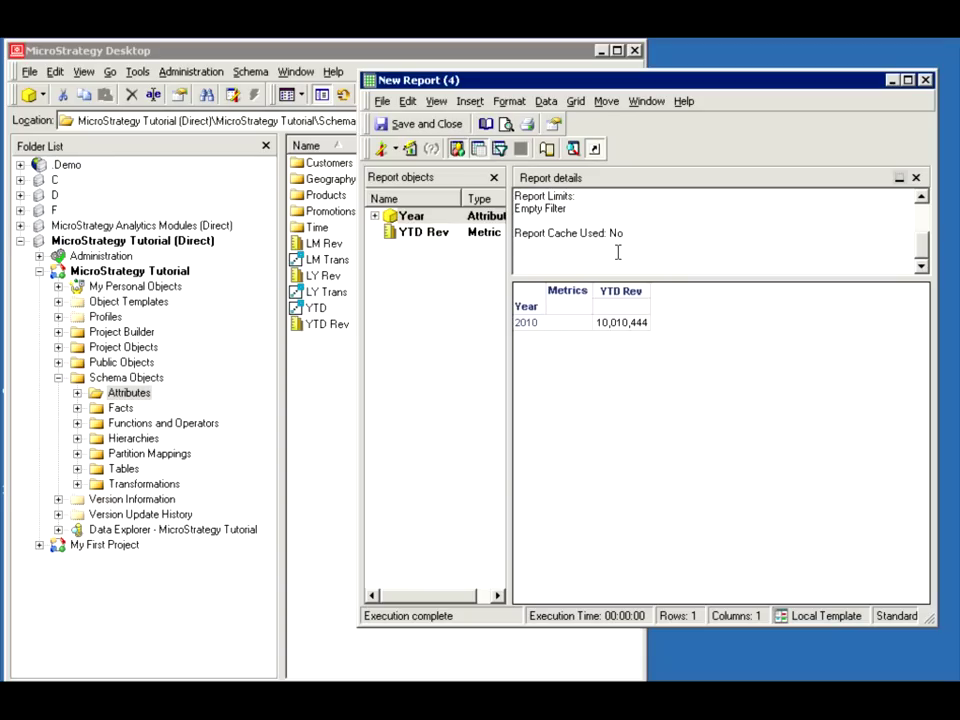
Add Day beside Year in the rows and rerun the 9/22/2010 report.
left_click(397, 149)
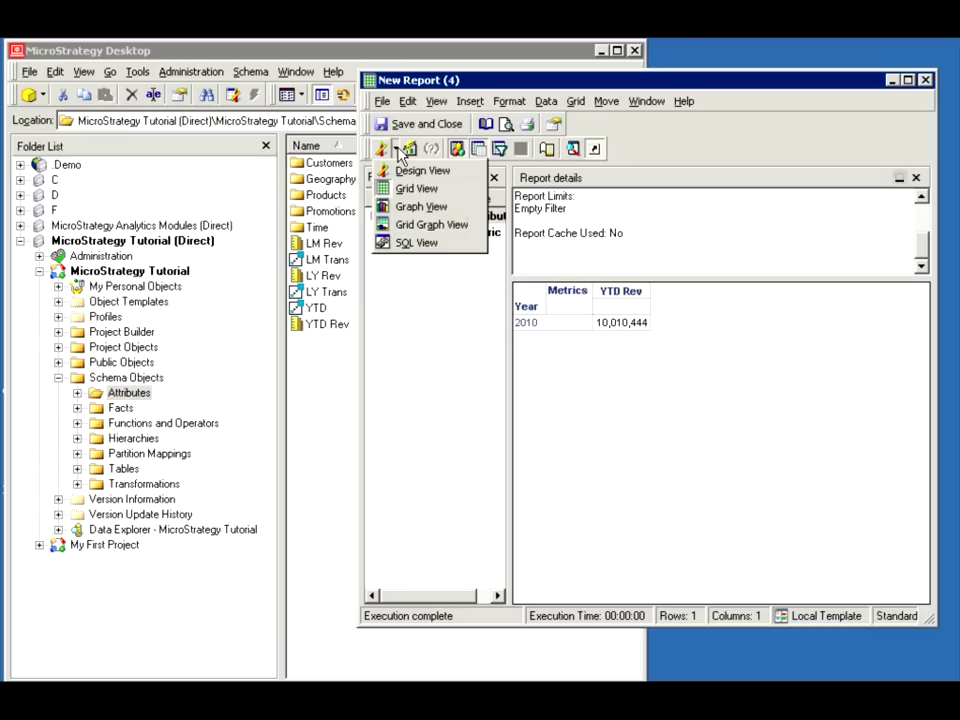
left_click(397, 149)
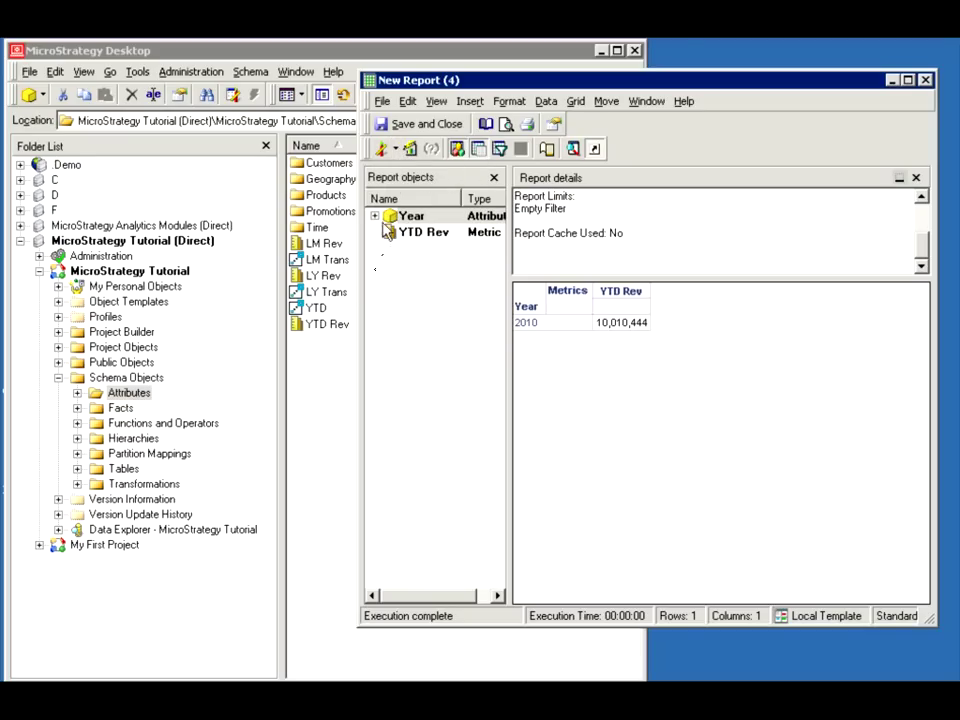
left_click(381, 149)
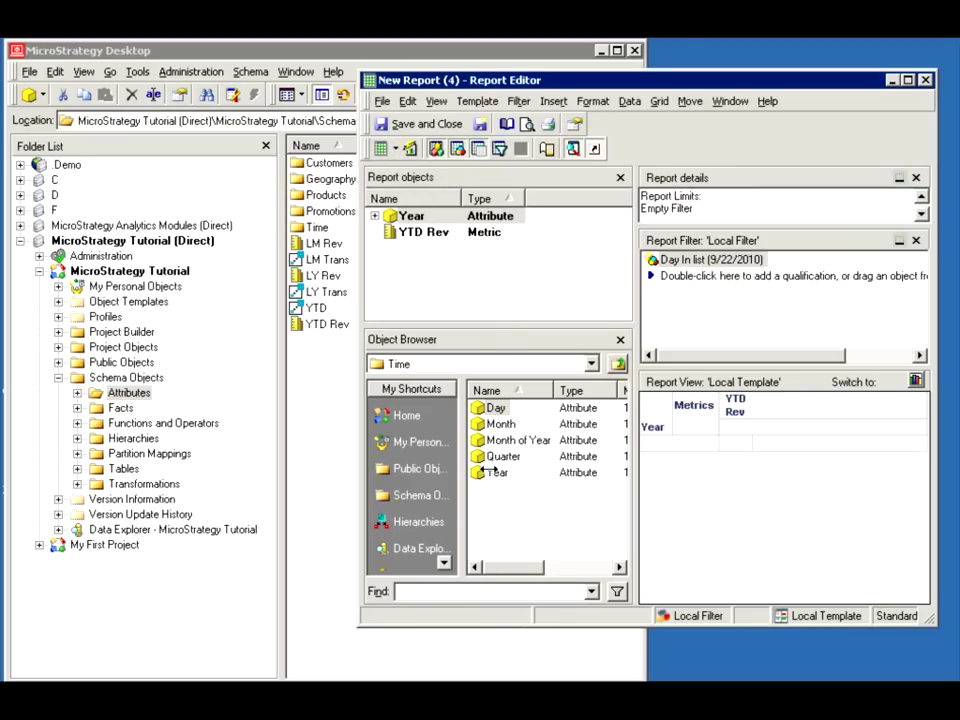
left_click_drag(495, 408, 667, 452)
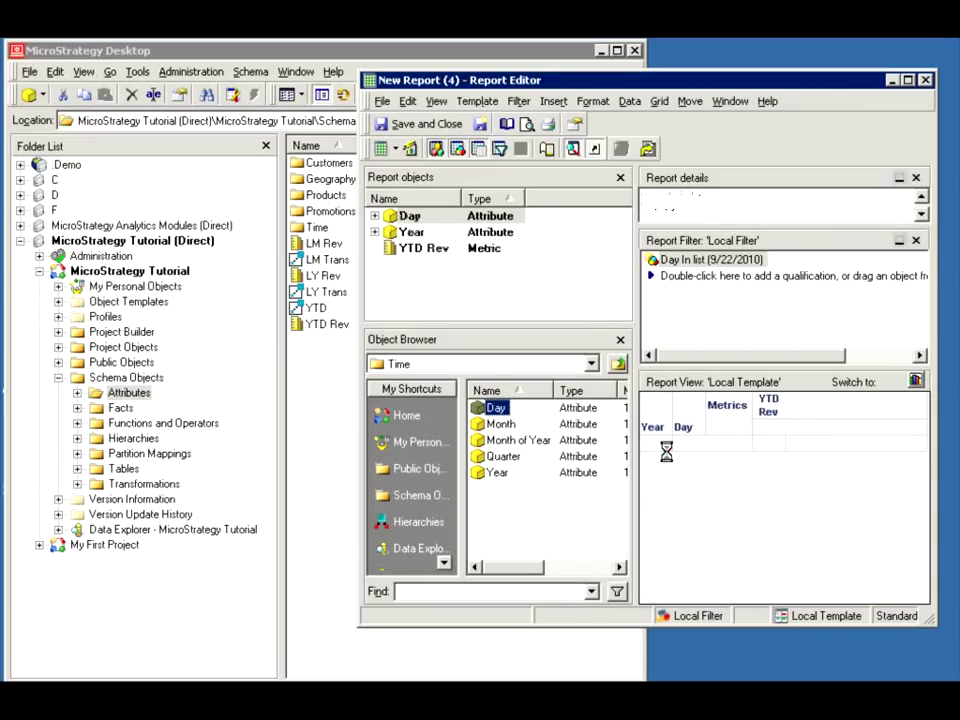
left_click(383, 149)
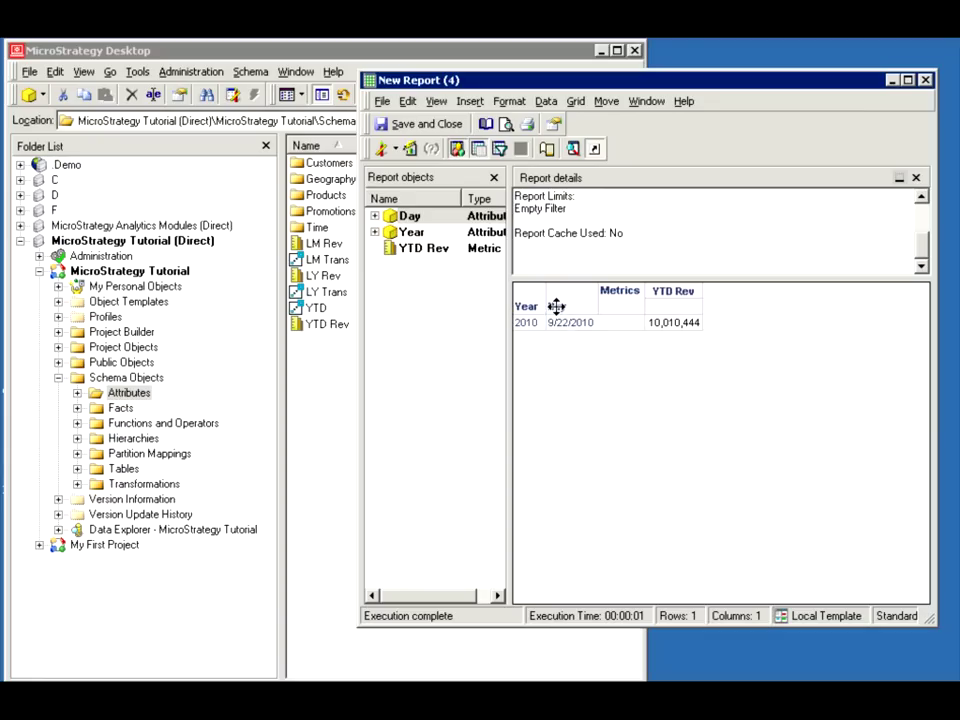
left_click(381, 149)
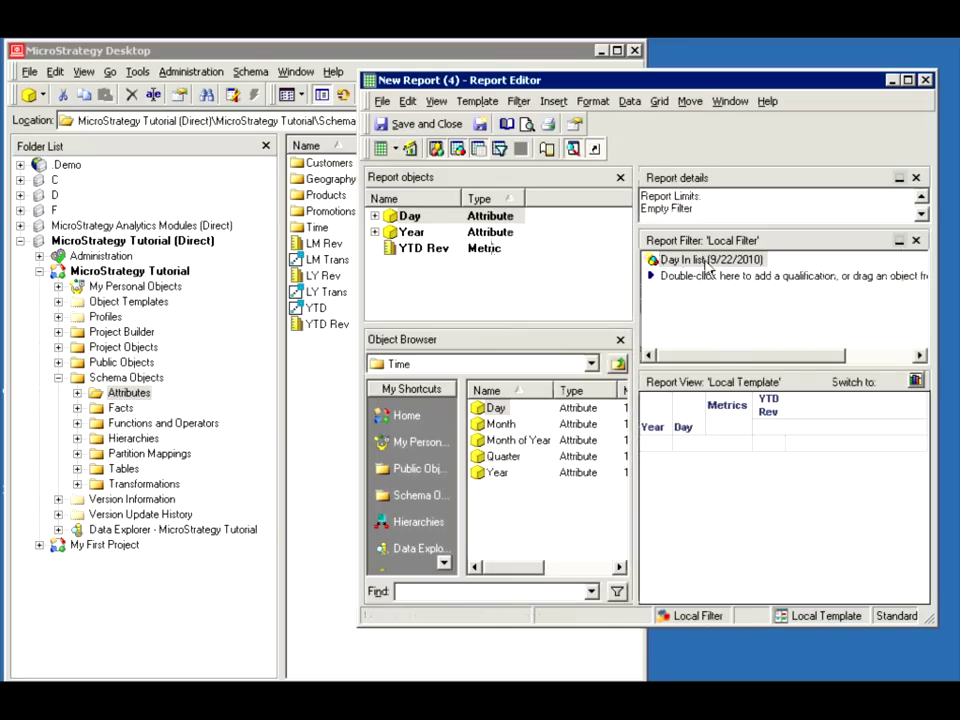
Add 1/10/2008 to the Day filter and rerun, giving 170,693 for 2008.
double_click(700, 260)
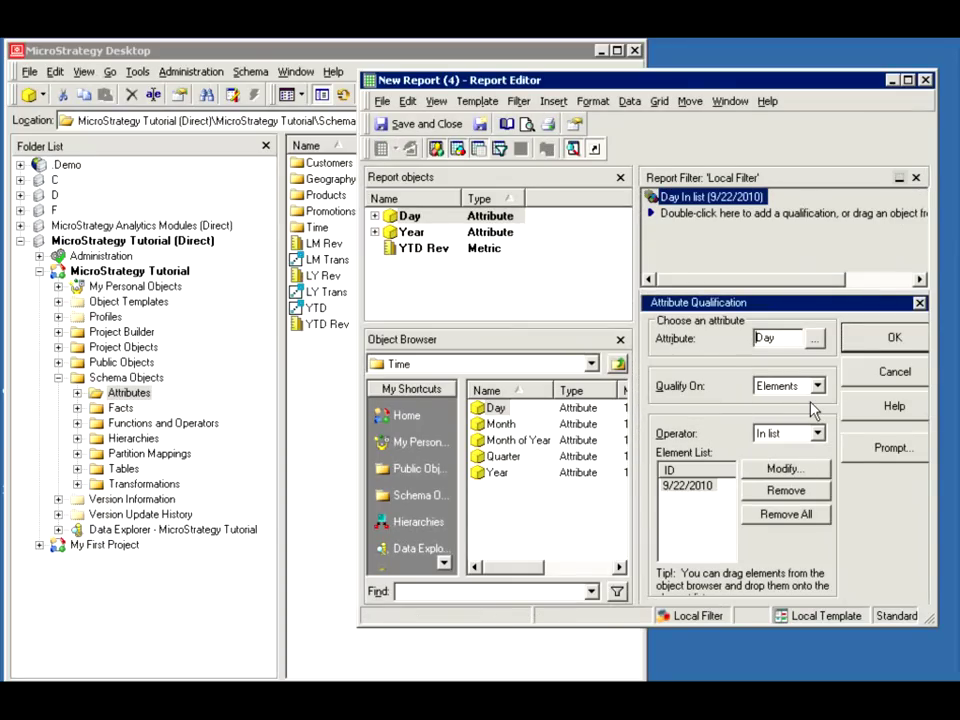
left_click(788, 468)
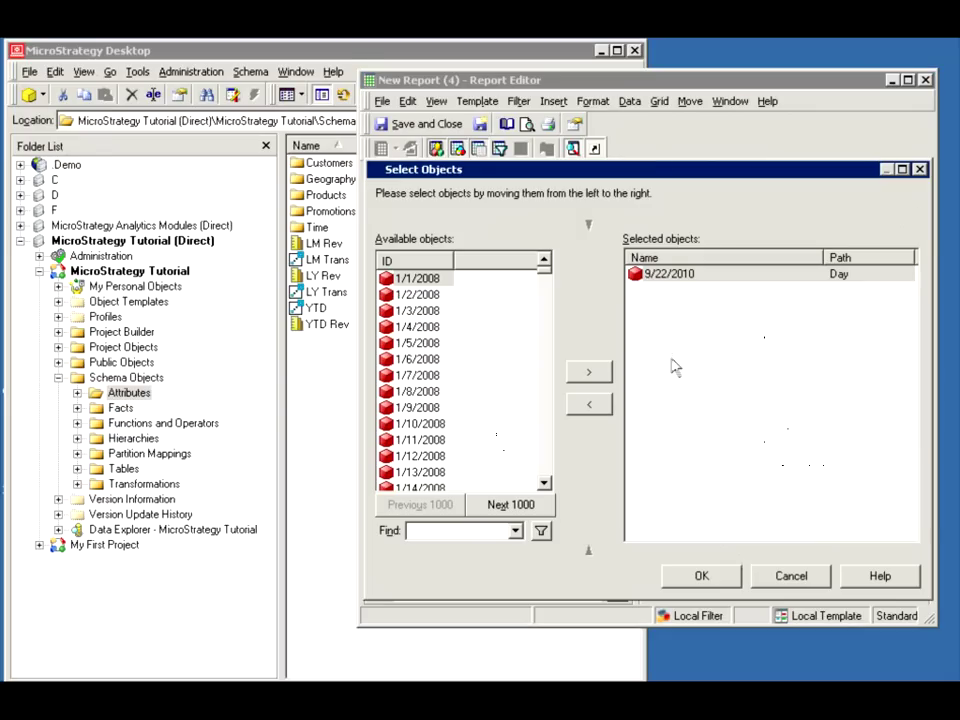
double_click(410, 424)
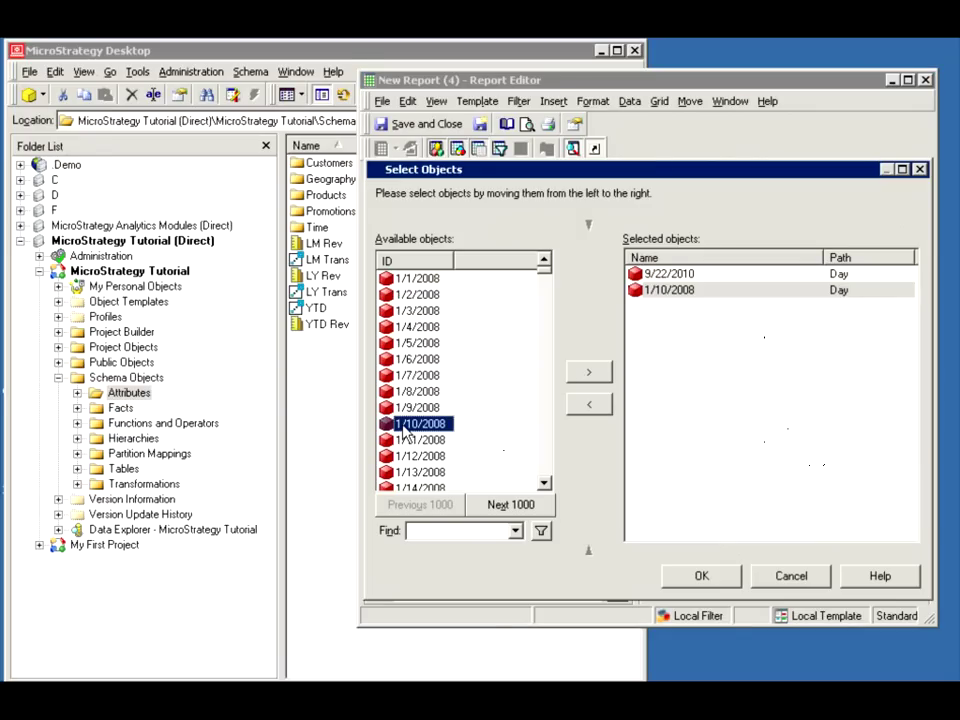
left_click(712, 575)
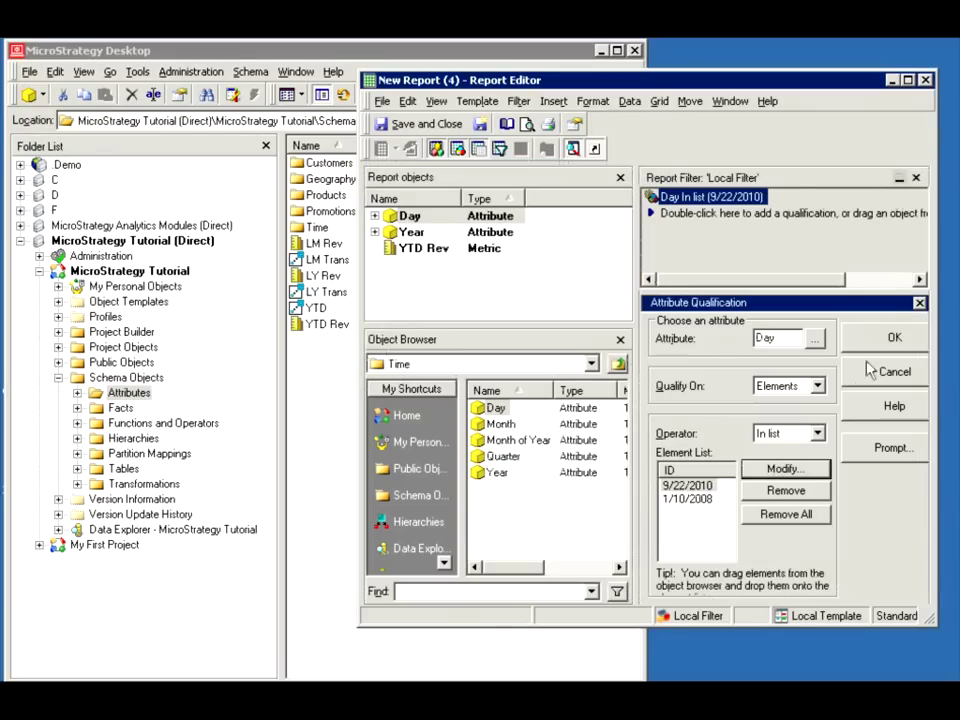
left_click(894, 337)
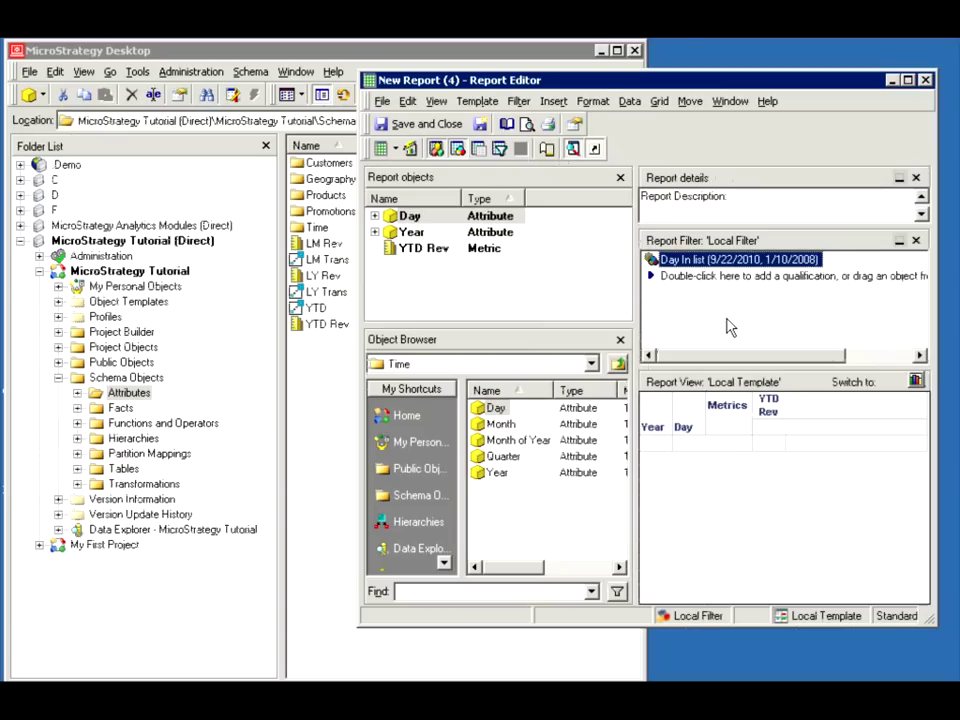
left_click(396, 149)
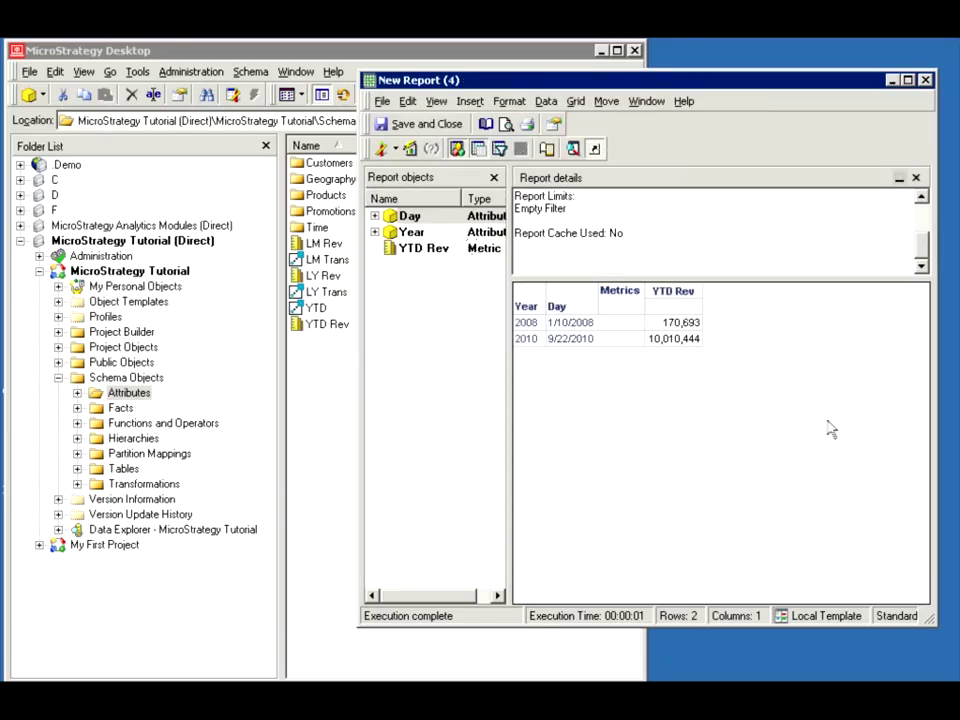
Remove the Day attribute from the grid so YTD Rev shows 170,693 for 2008 and 10,010,444 for 2010.
right_click(557, 305)
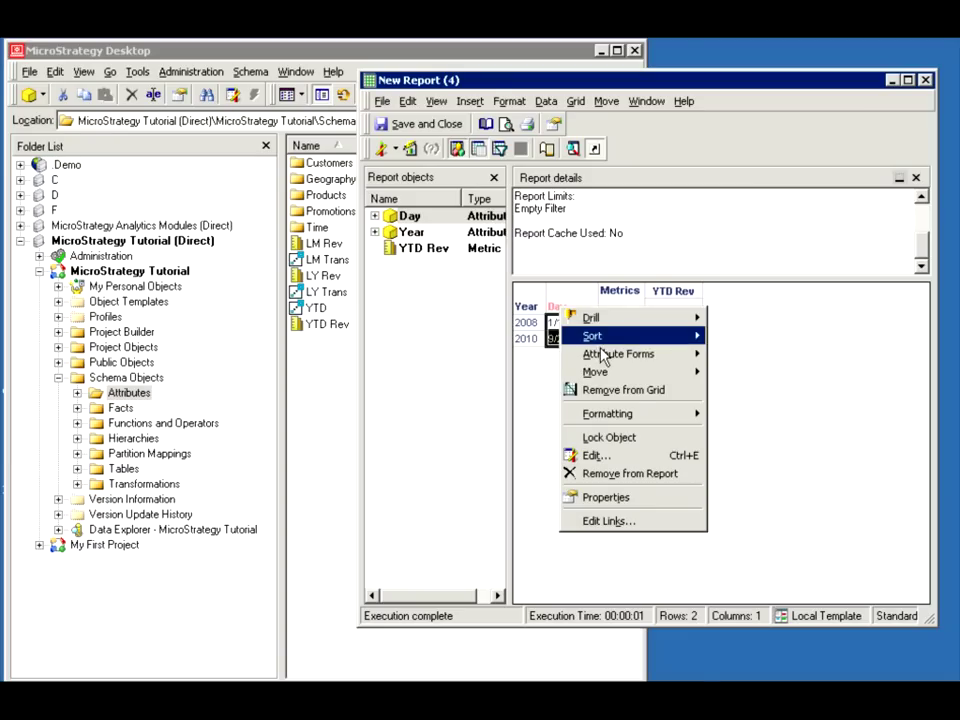
left_click(629, 473)
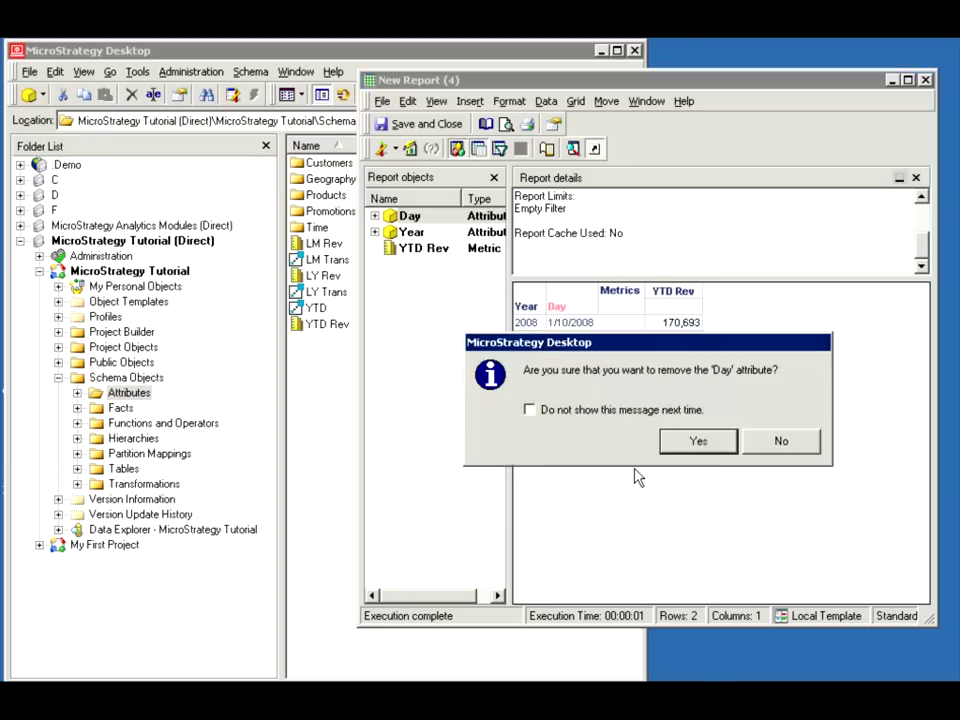
left_click(700, 443)
left_click(703, 441)
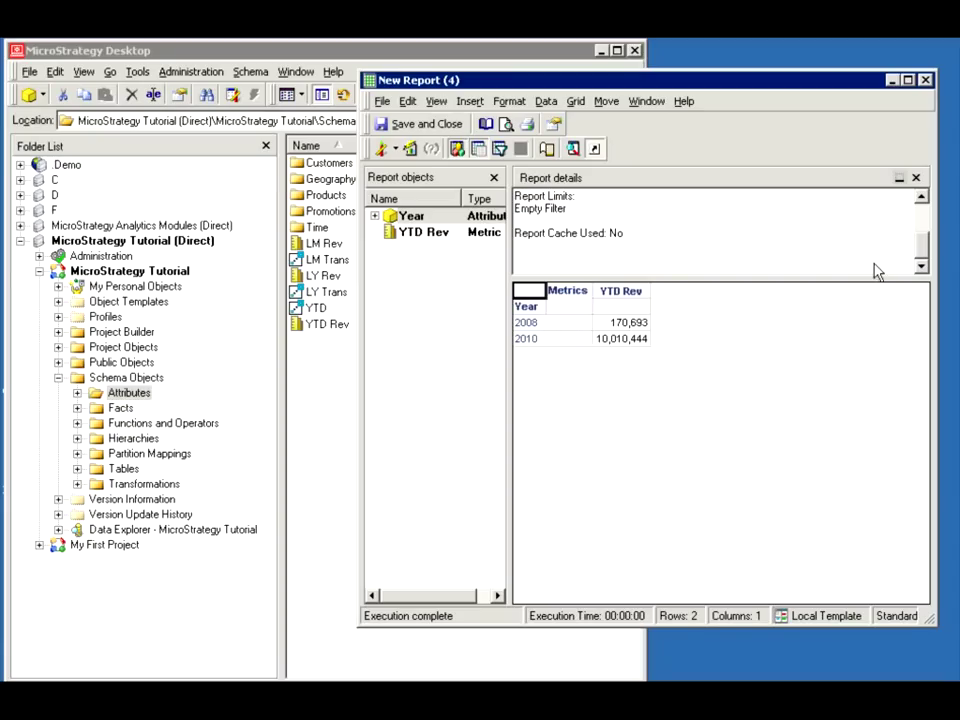
left_click_drag(929, 253, 924, 210)
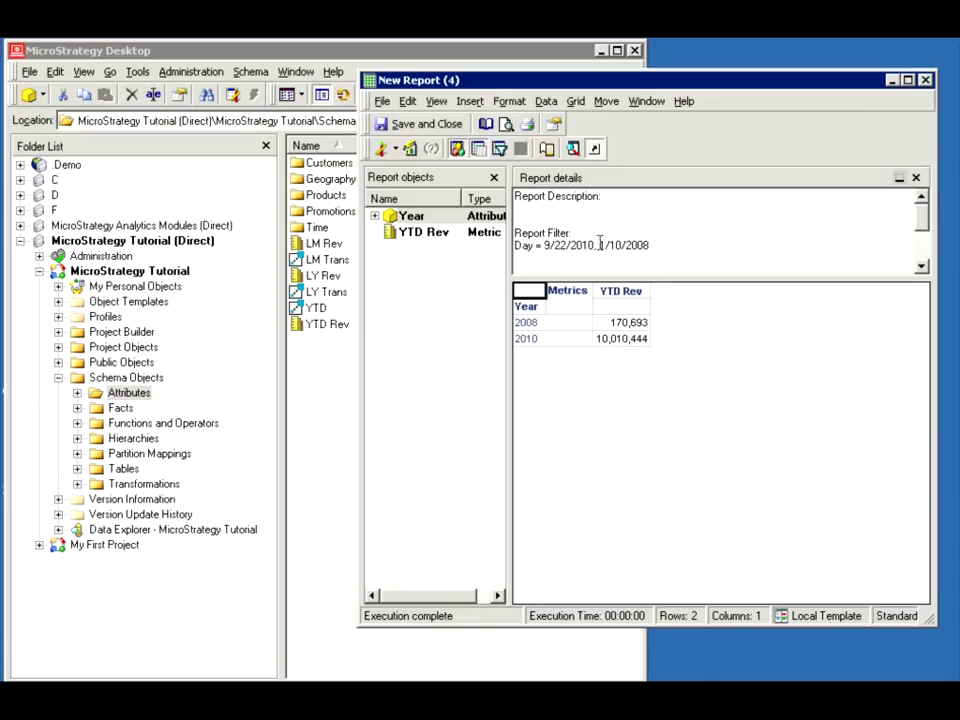
In Design view, edit the Day filter to replace 1/10/2008 with 6/17/2010, keeping 9/22/2010.
left_click(382, 149)
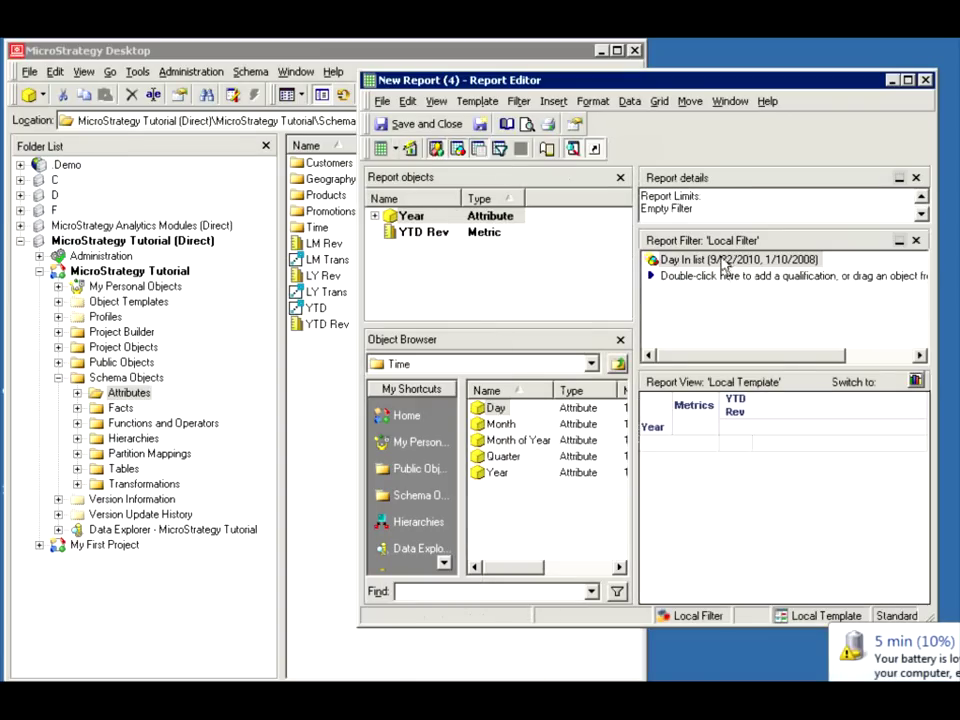
double_click(664, 262)
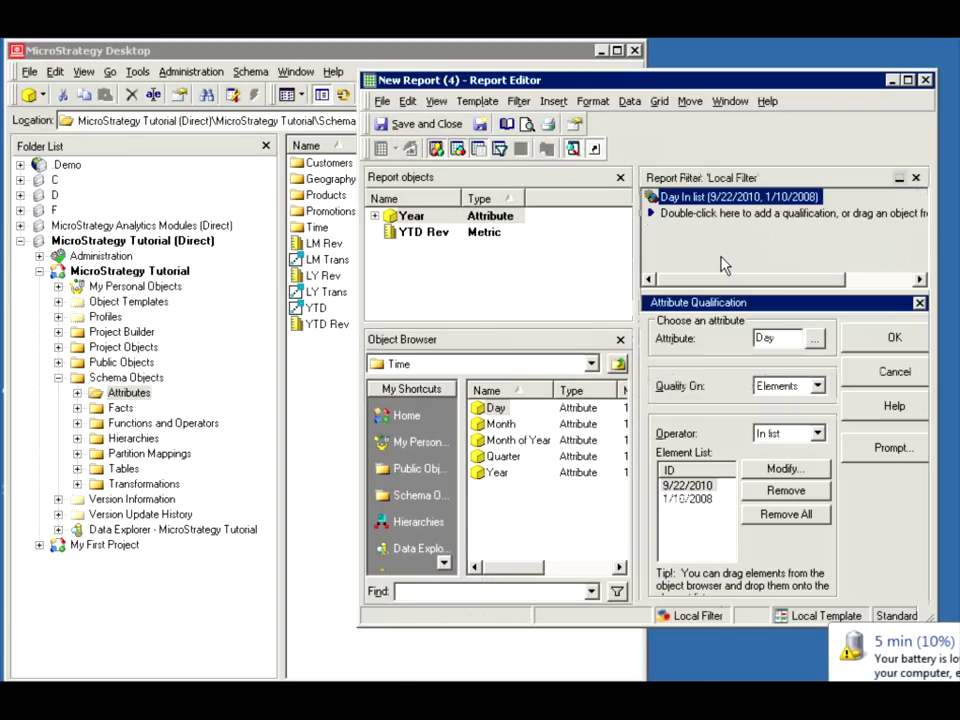
left_click(765, 469)
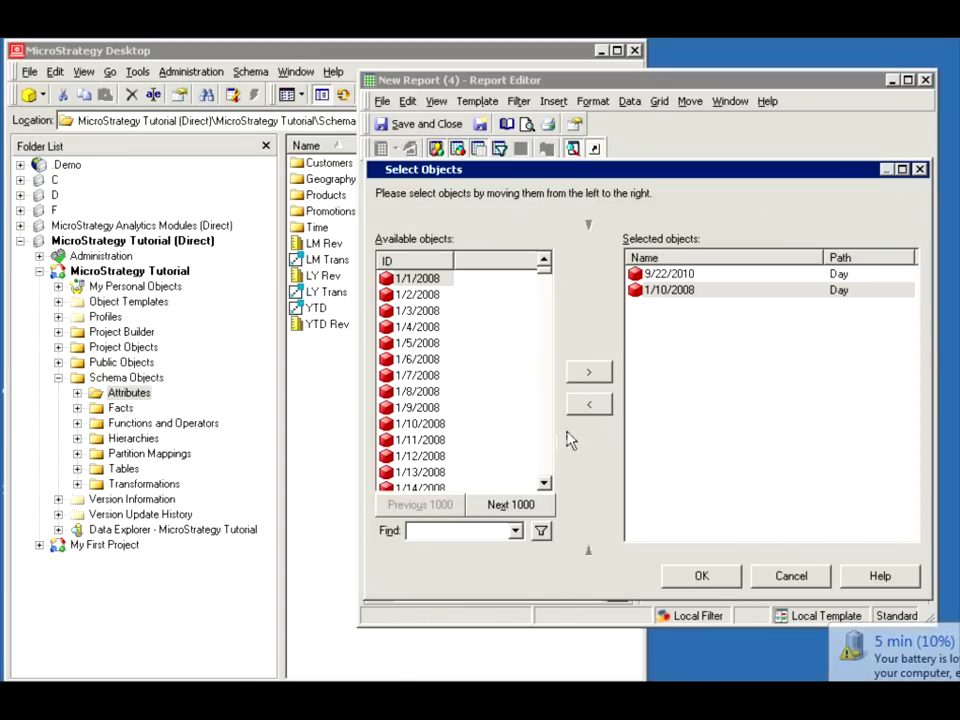
left_click(589, 405)
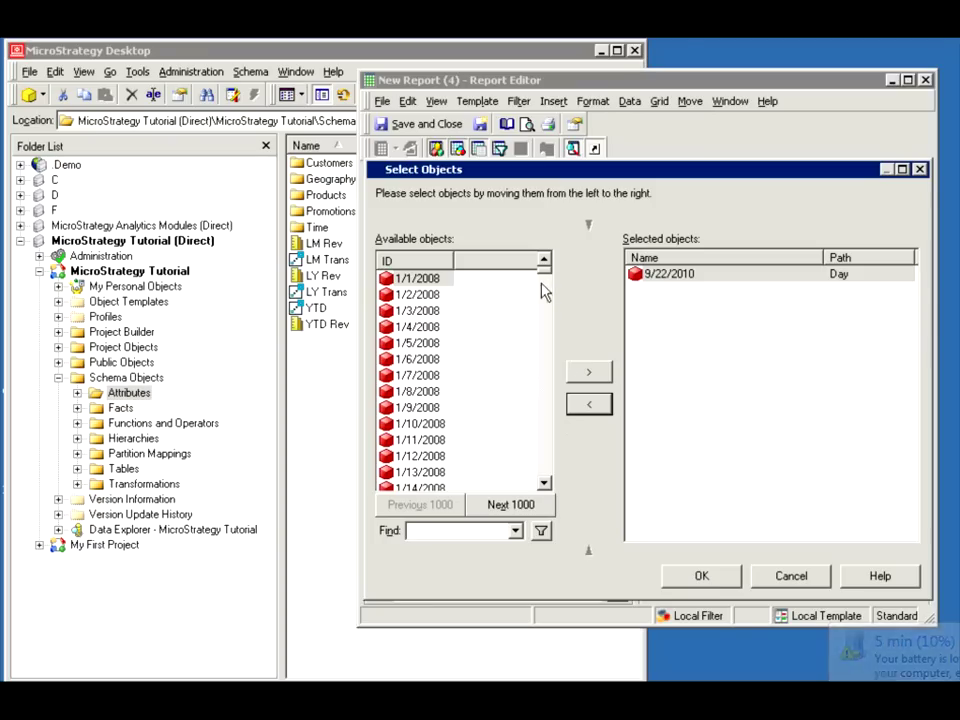
left_click_drag(545, 283, 560, 460)
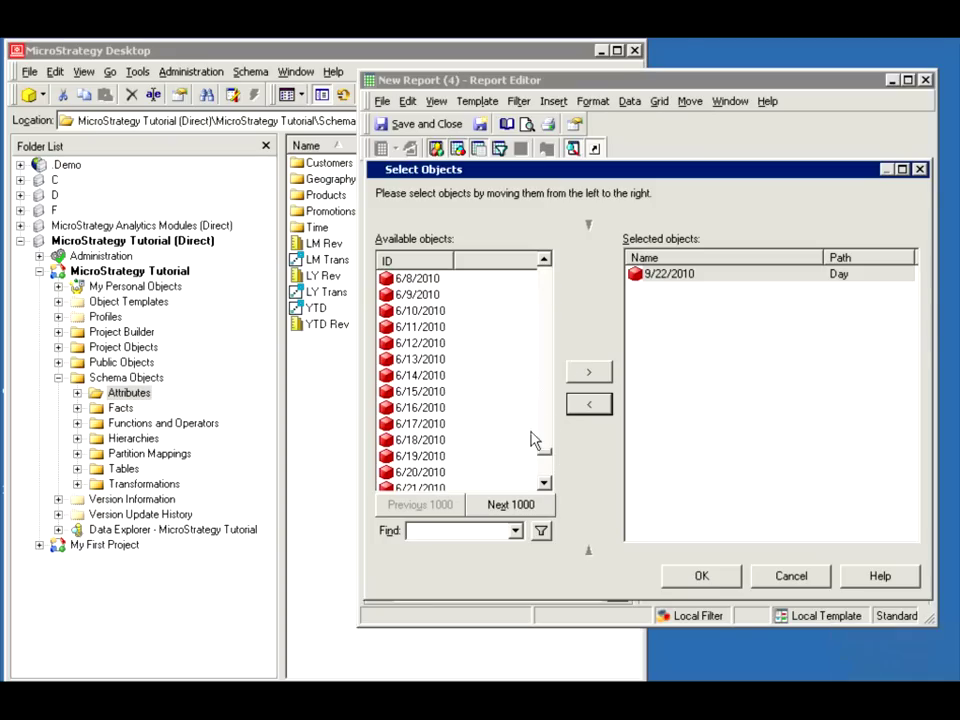
double_click(422, 426)
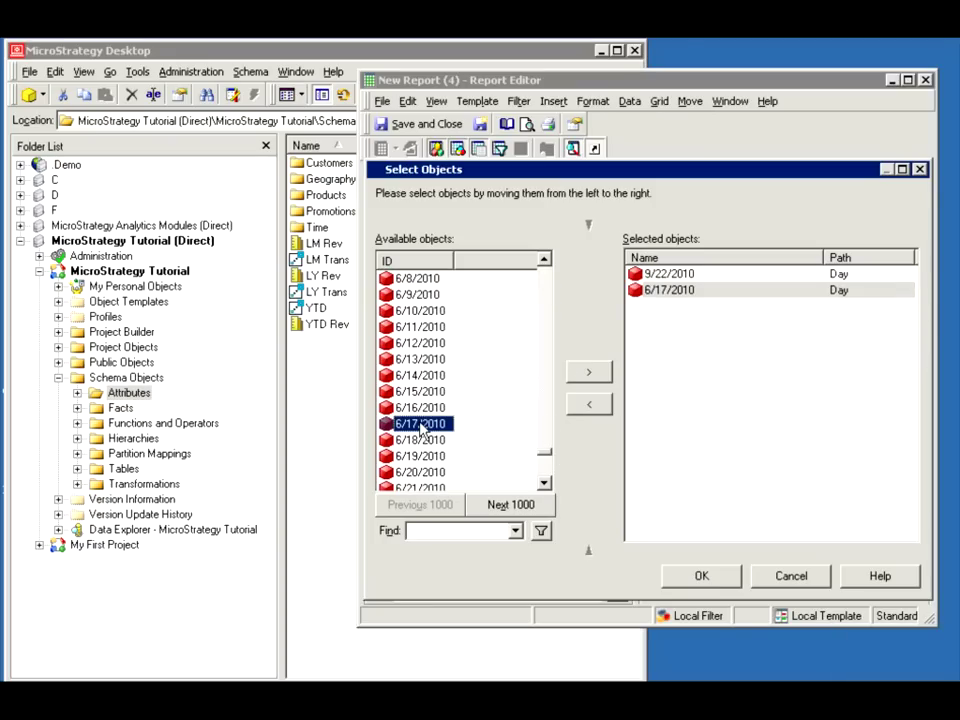
left_click(701, 576)
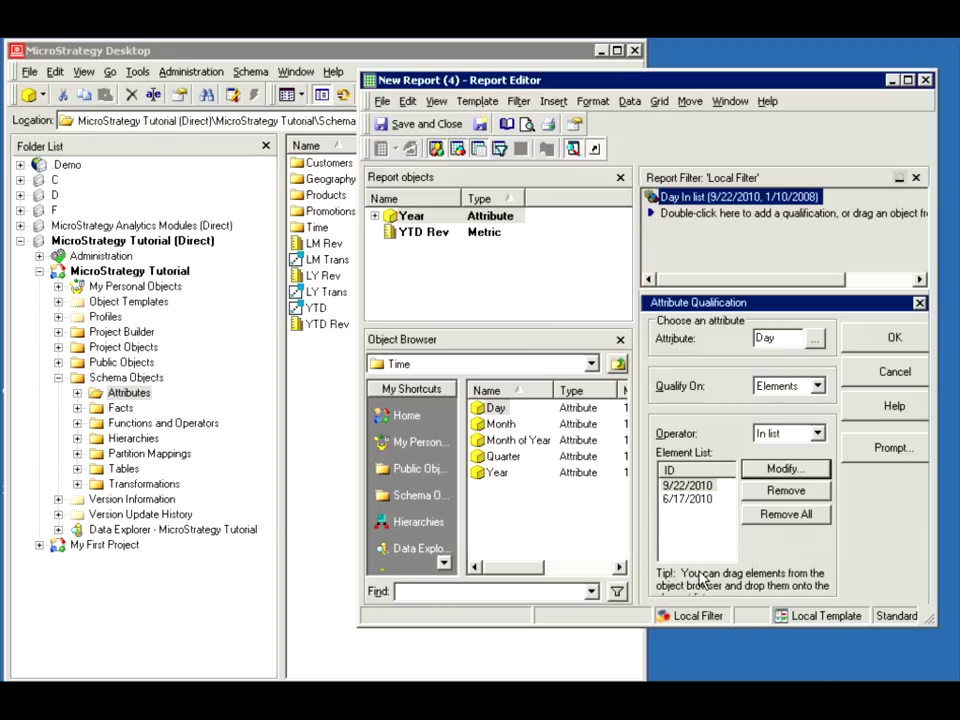
left_click(895, 338)
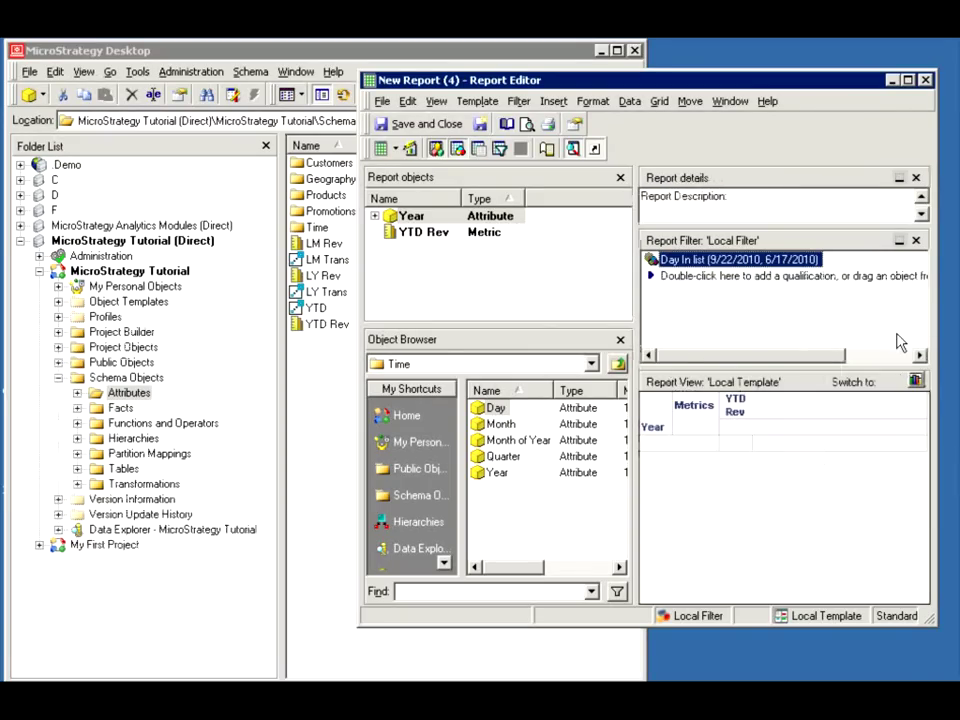
Rerun the report for the two 2010 days and highlight the filter dates in the report details.
left_click(381, 149)
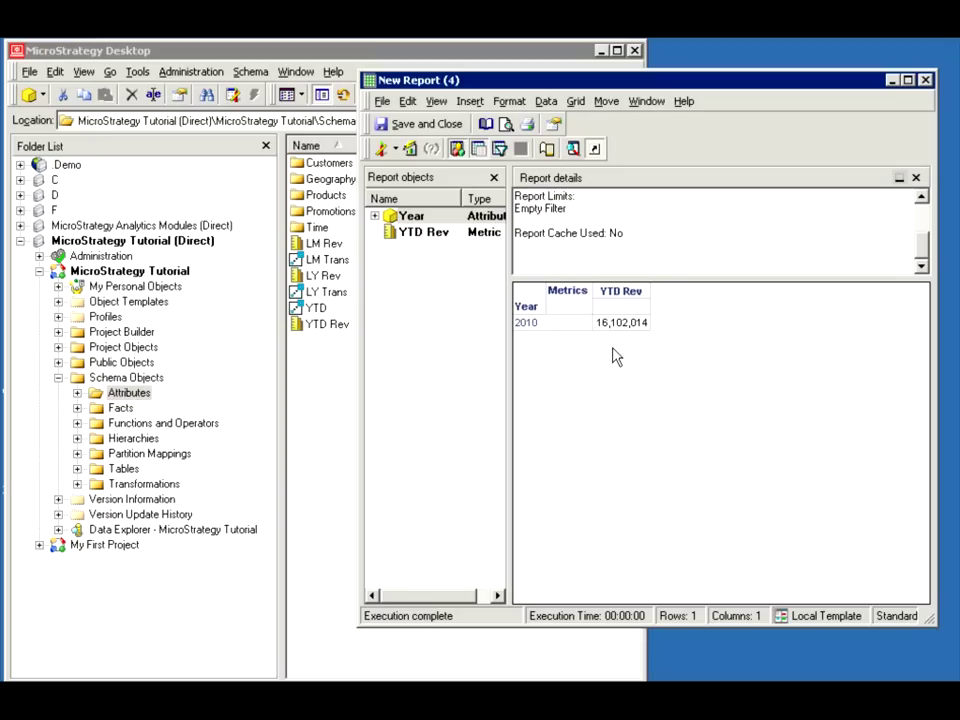
left_click_drag(921, 250, 922, 230)
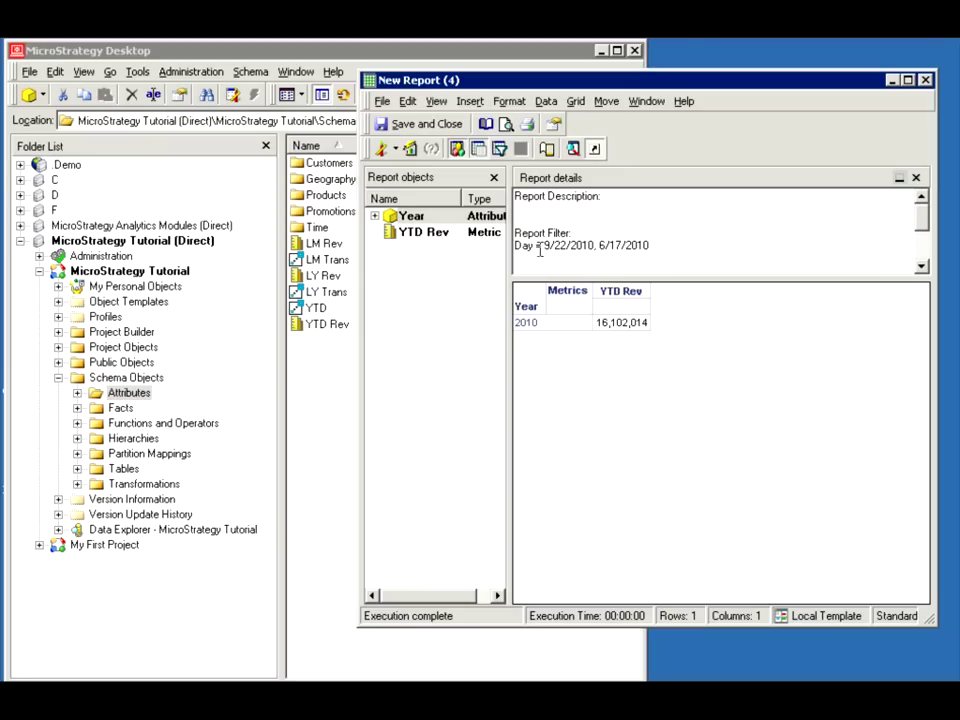
left_click_drag(543, 249, 636, 242)
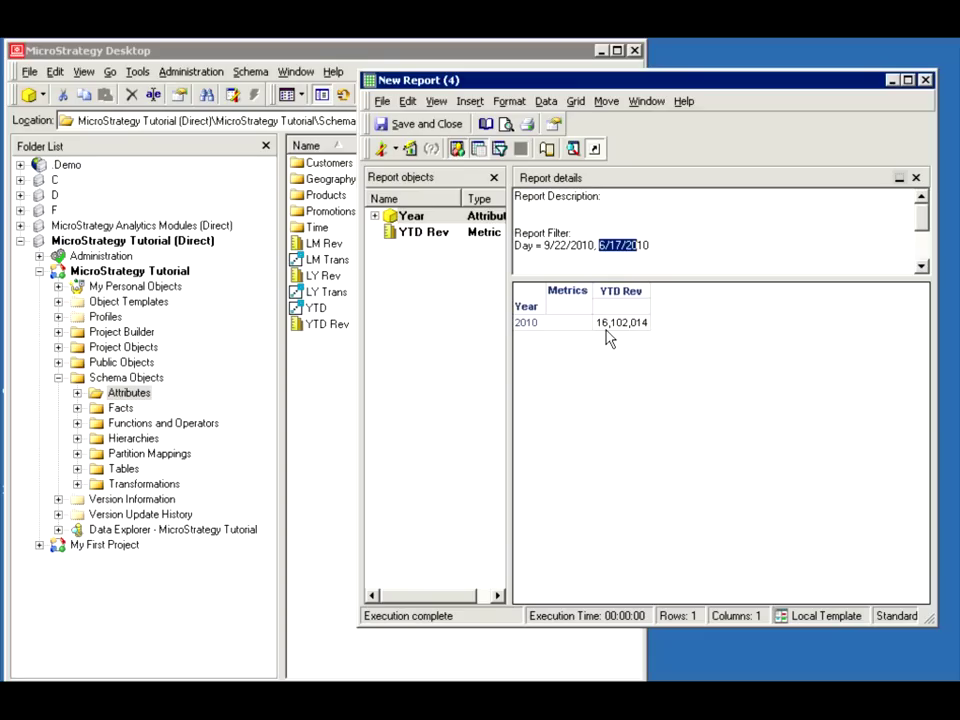
left_click(398, 149)
Switch to SQL View to see the WHERE clause filtering 2010-09-22 and 2010-06-17.
left_click(416, 243)
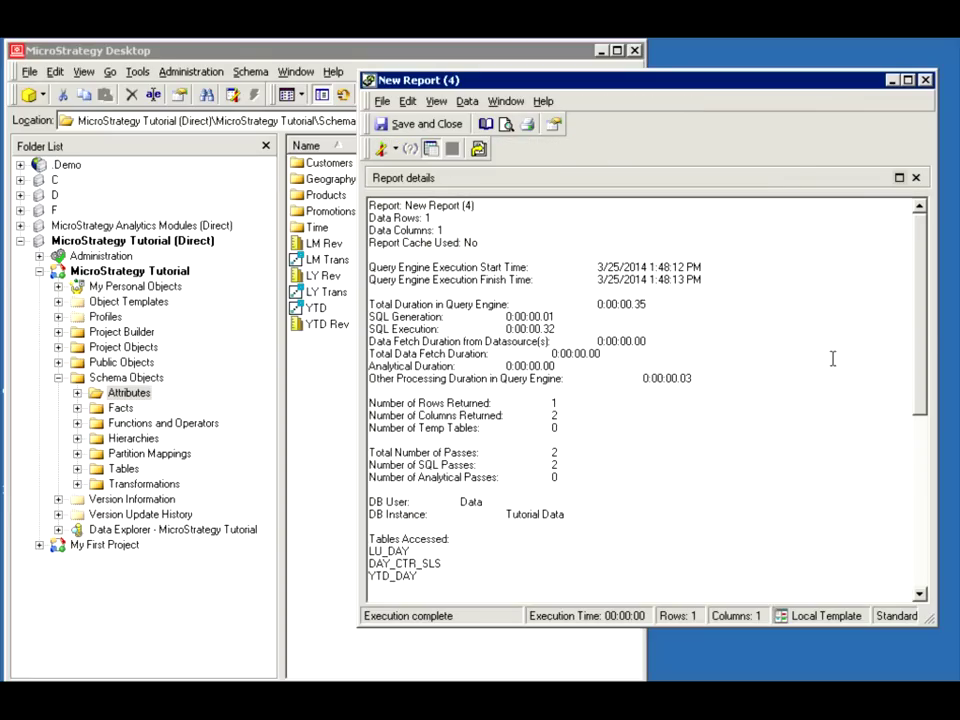
left_click_drag(922, 325, 932, 493)
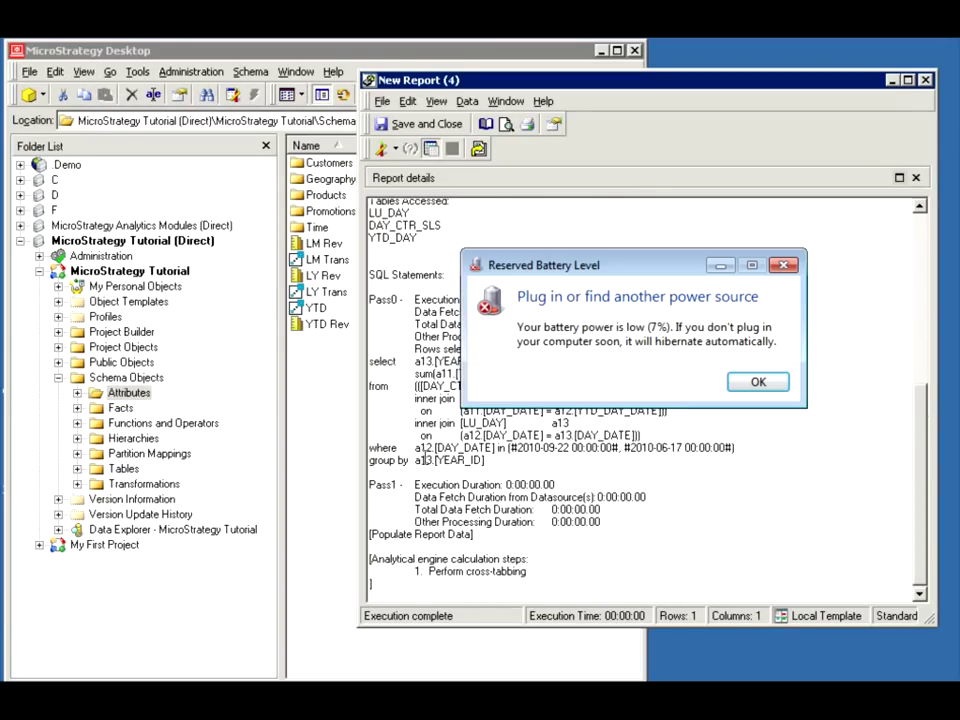
left_click(744, 375)
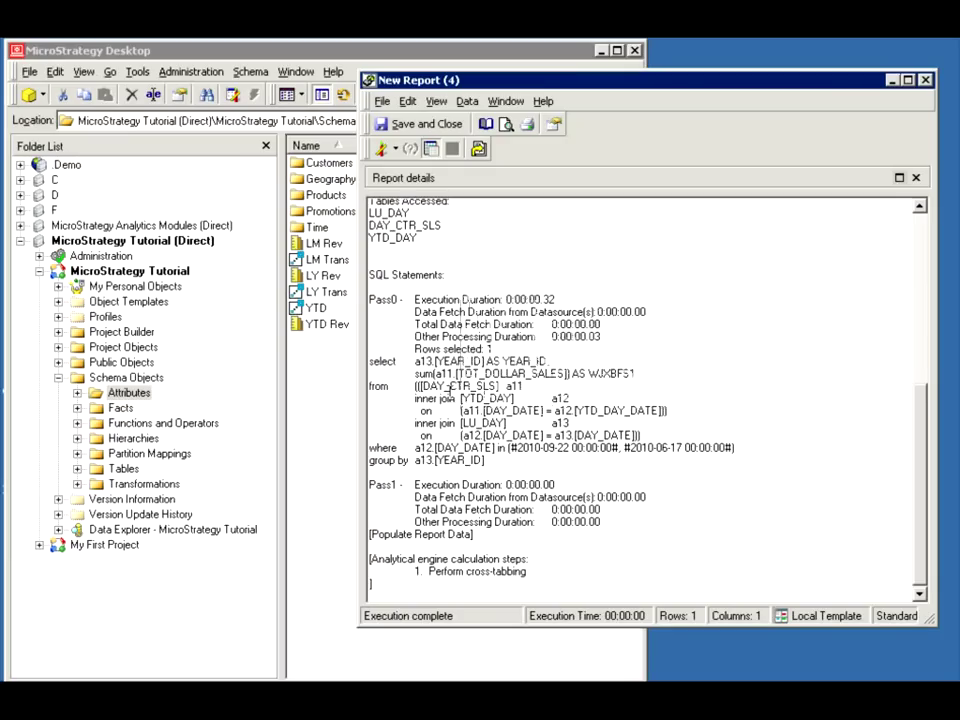